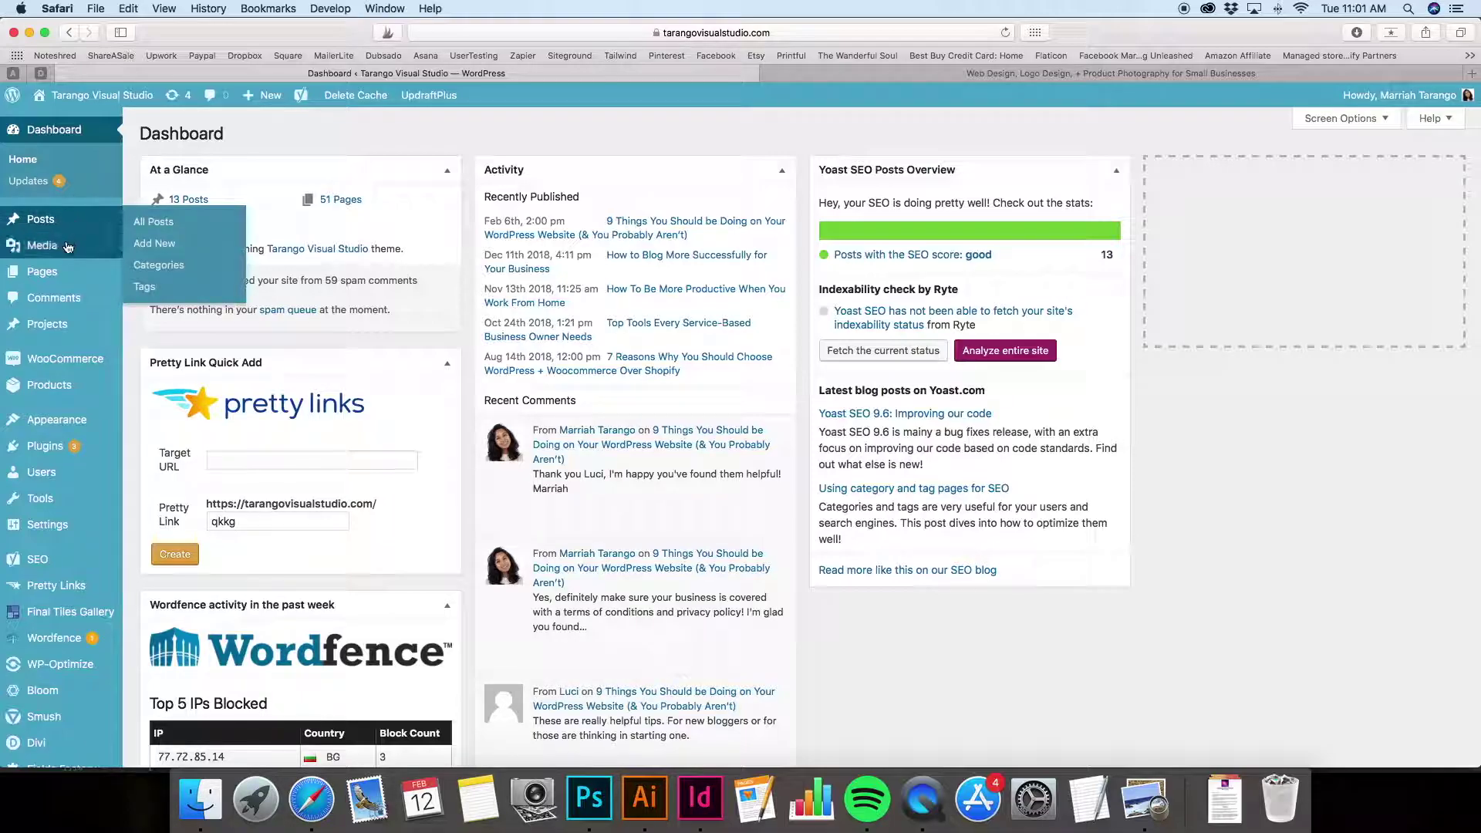
# Look over the dashboard's admin sections, from Posts, Media and WooCommerce down to the installed plugins' entries
pyautogui.moveTo(68, 253)
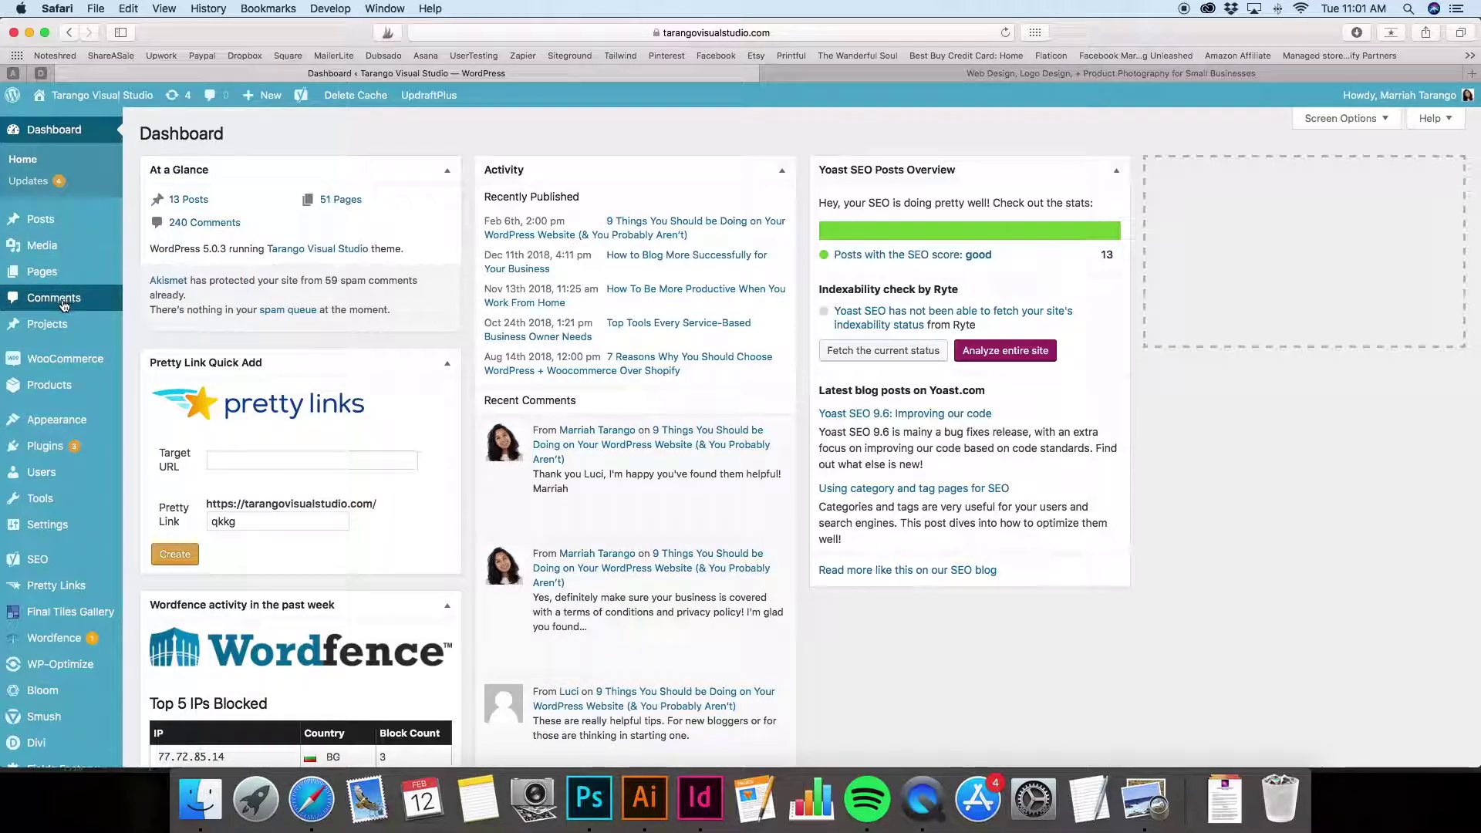
pyautogui.moveTo(61, 317)
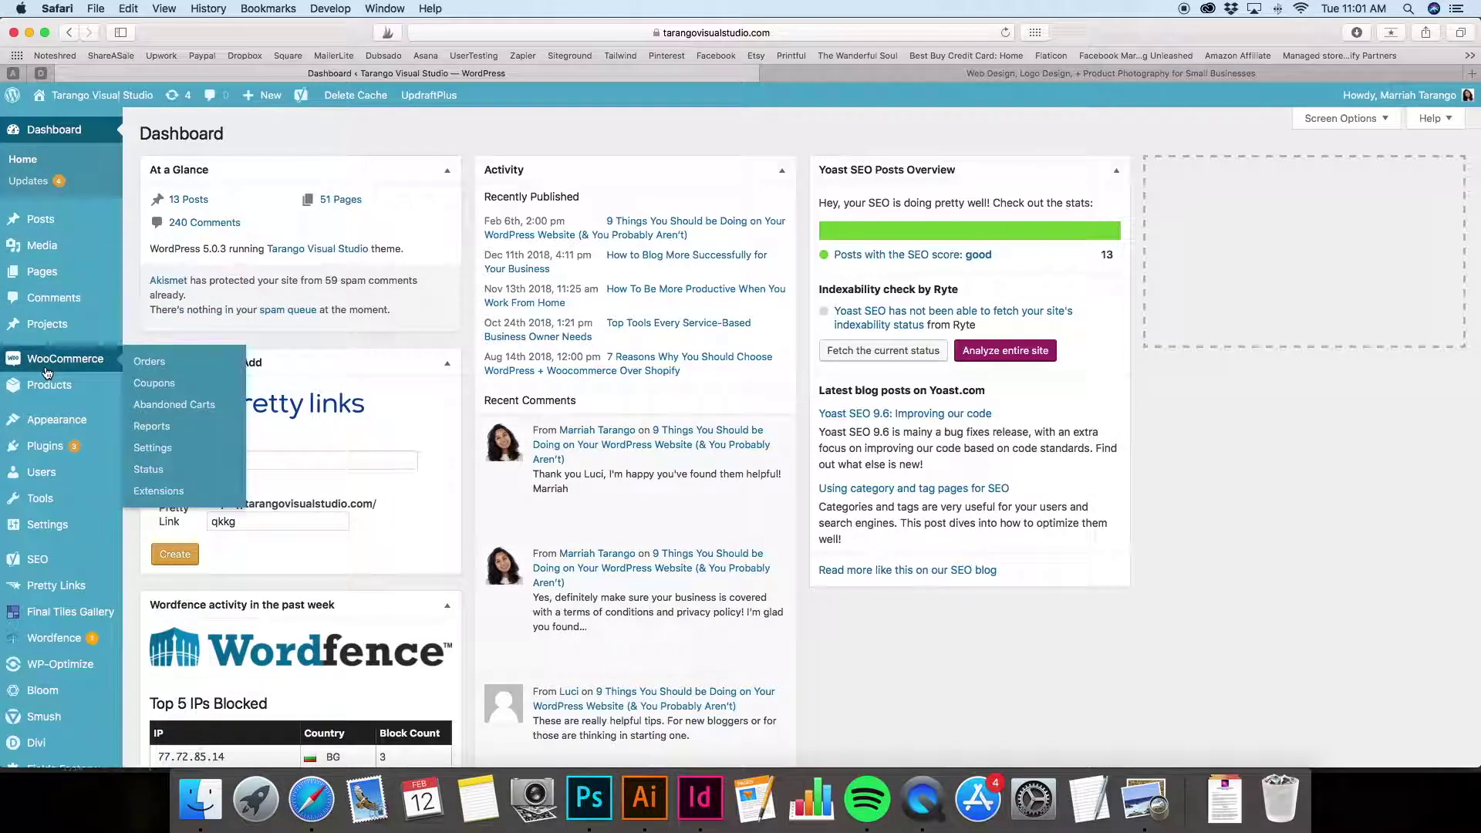
pyautogui.moveTo(47, 420)
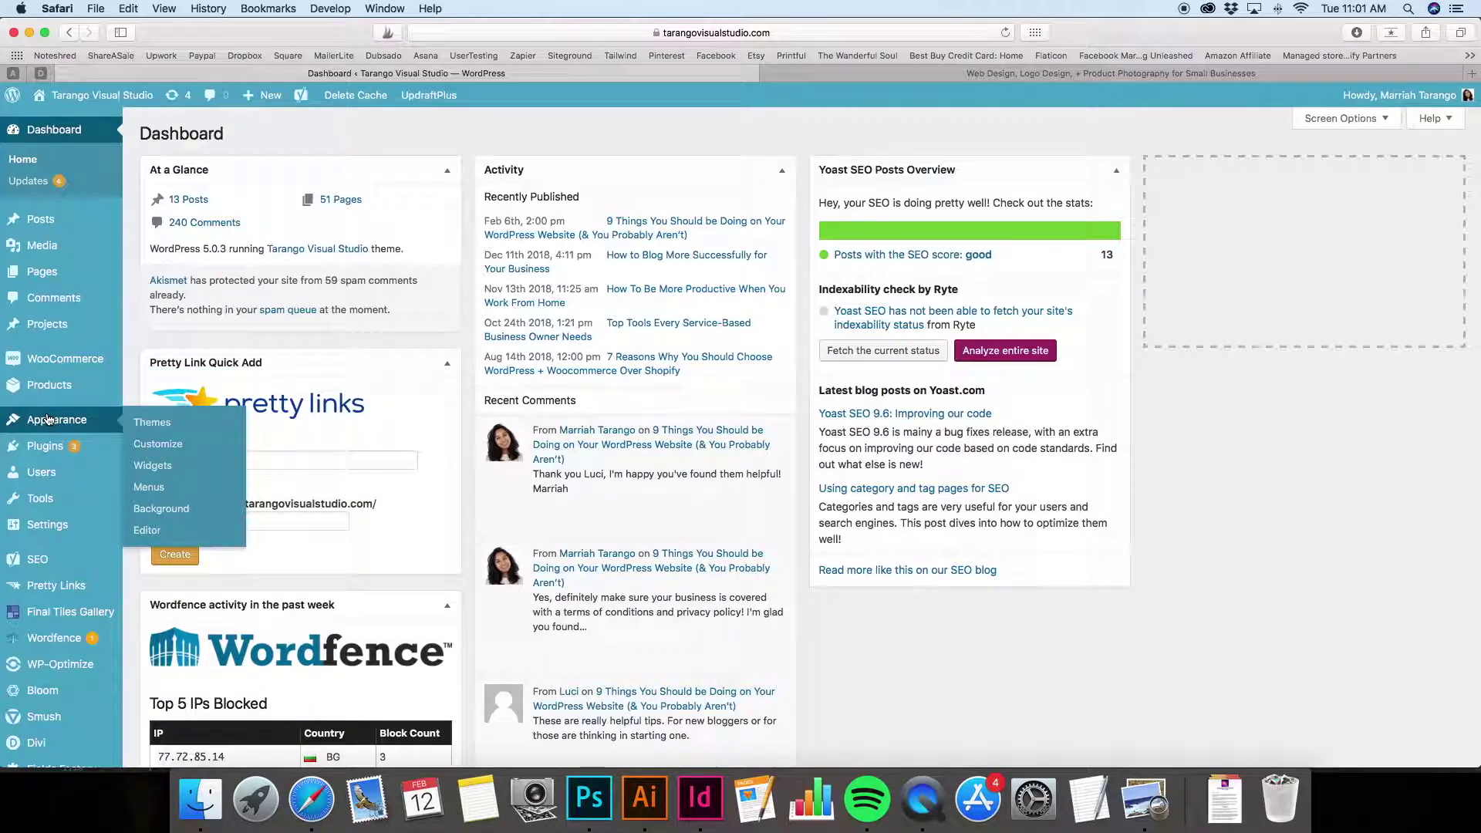
pyautogui.moveTo(41, 480)
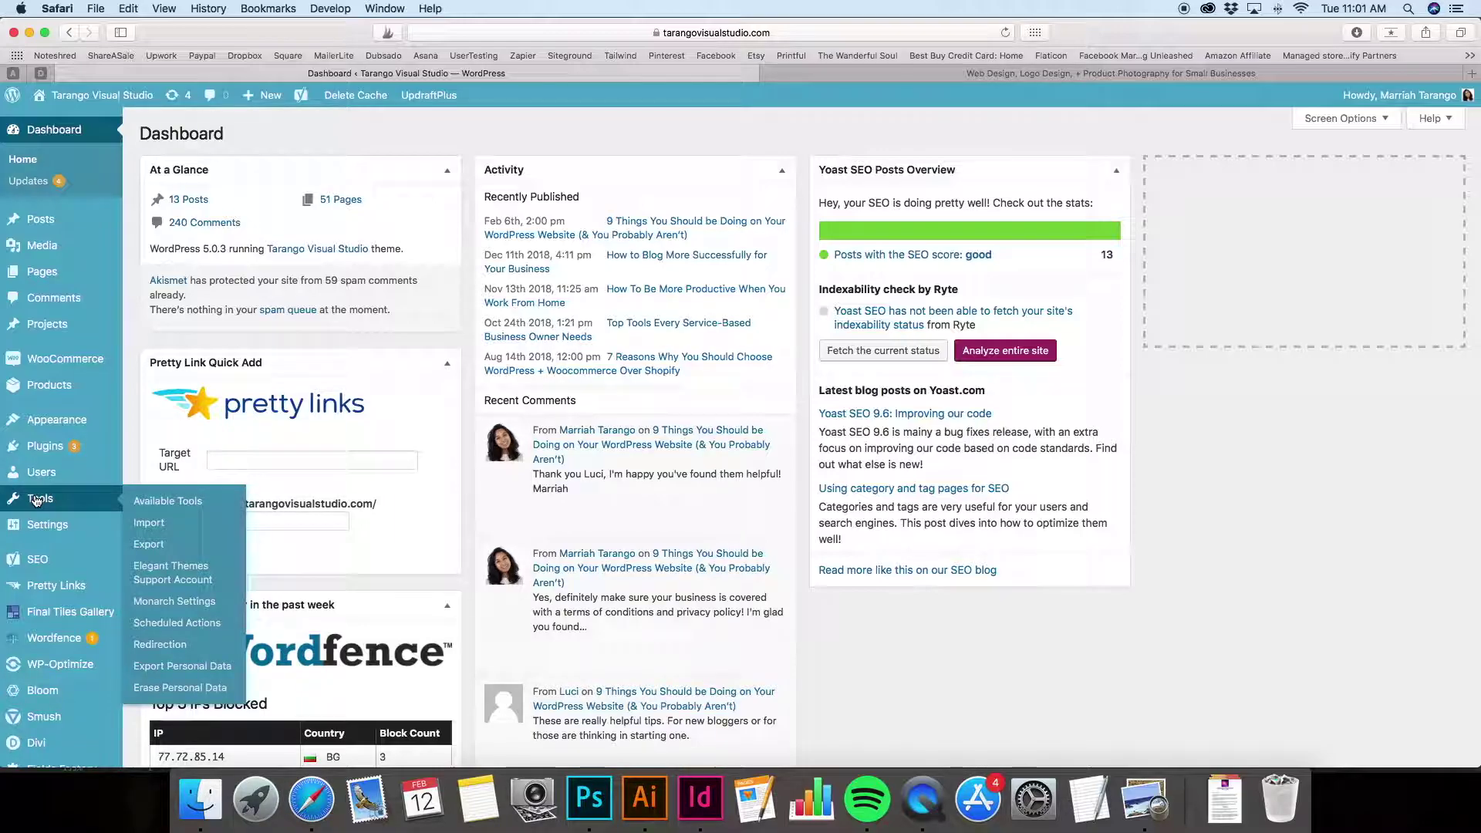
pyautogui.moveTo(48, 555)
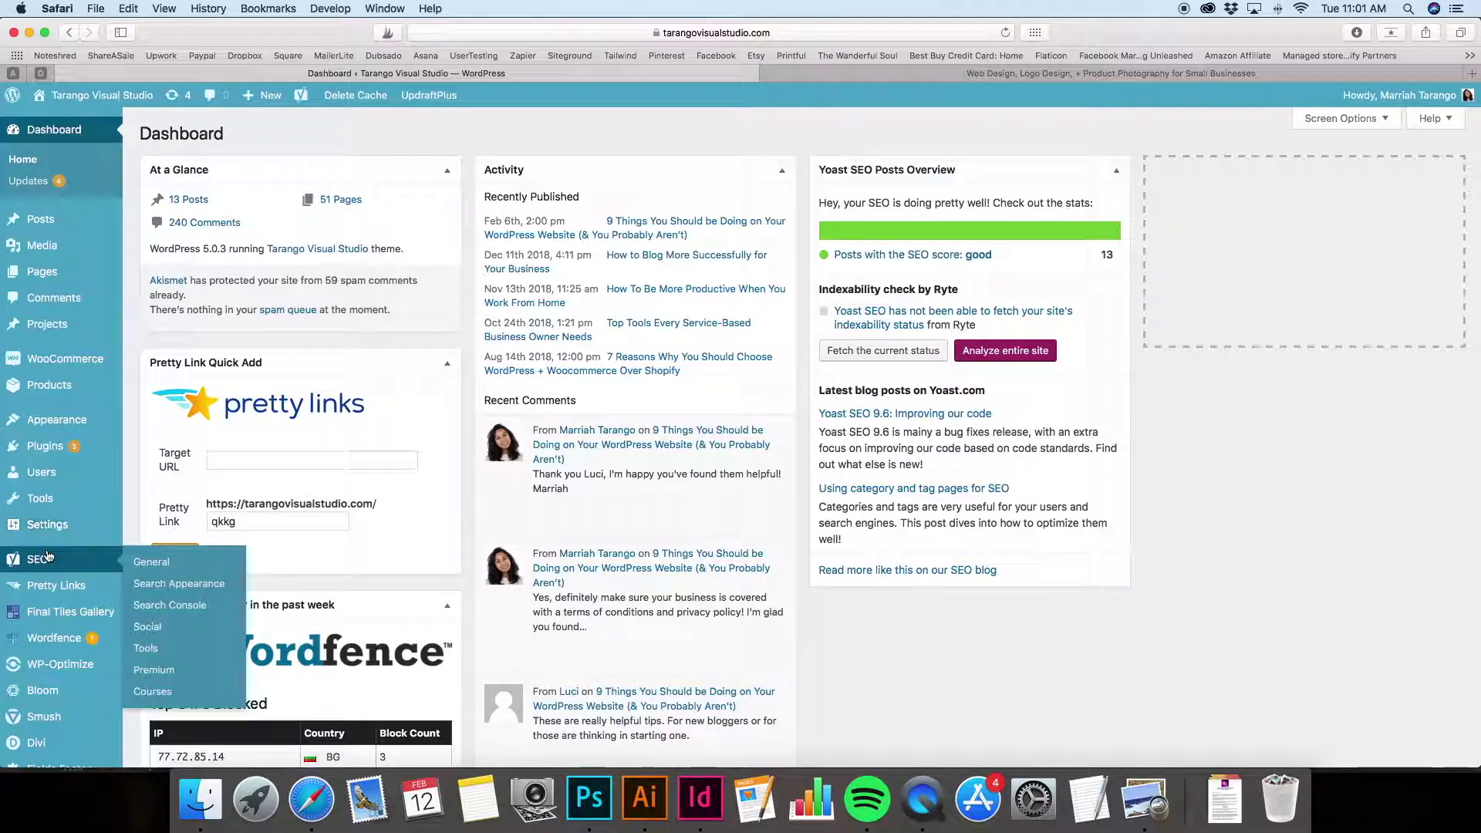
pyautogui.moveTo(69, 617)
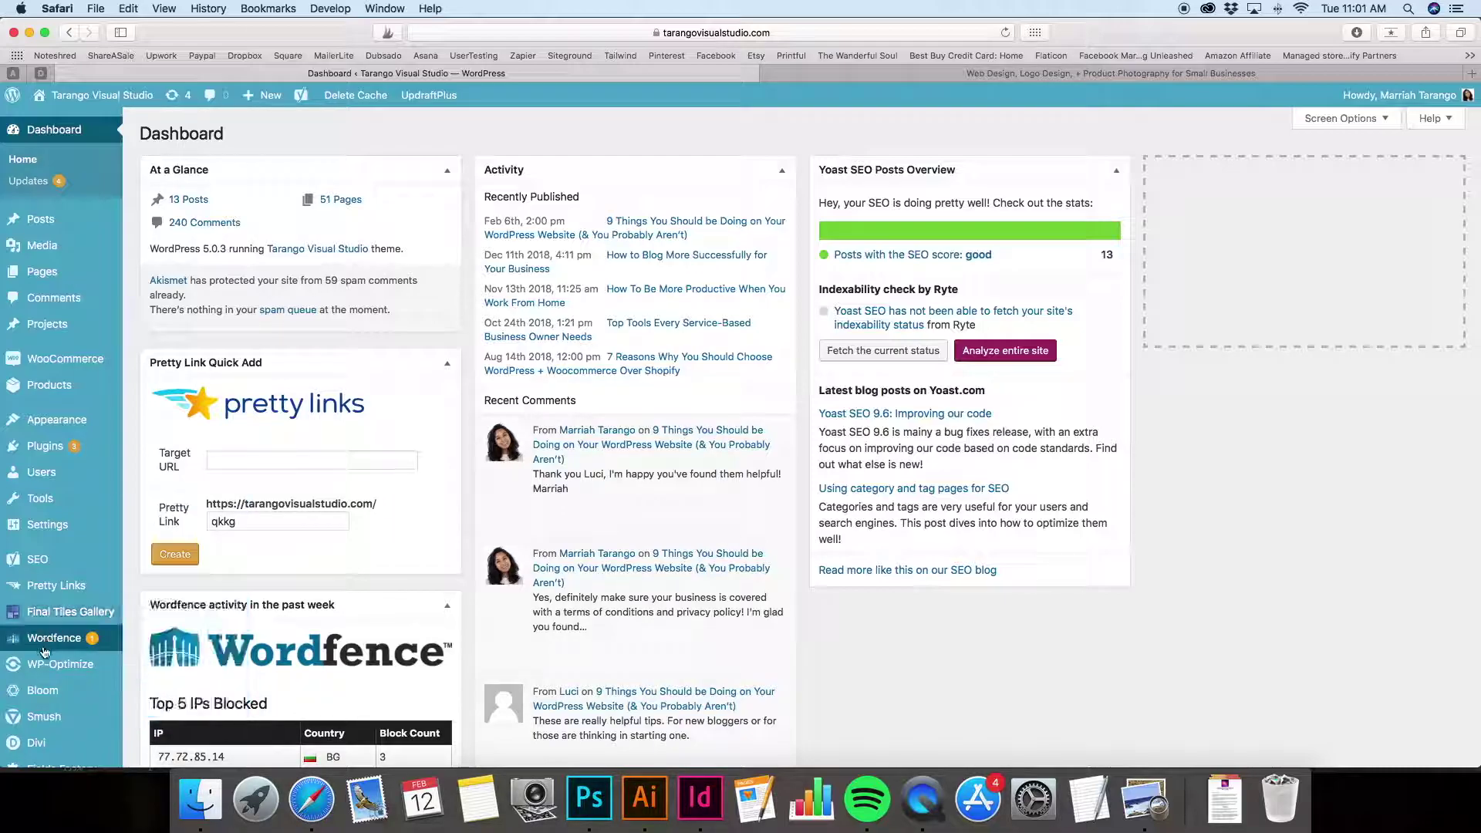
pyautogui.scroll(-3, 44, 661)
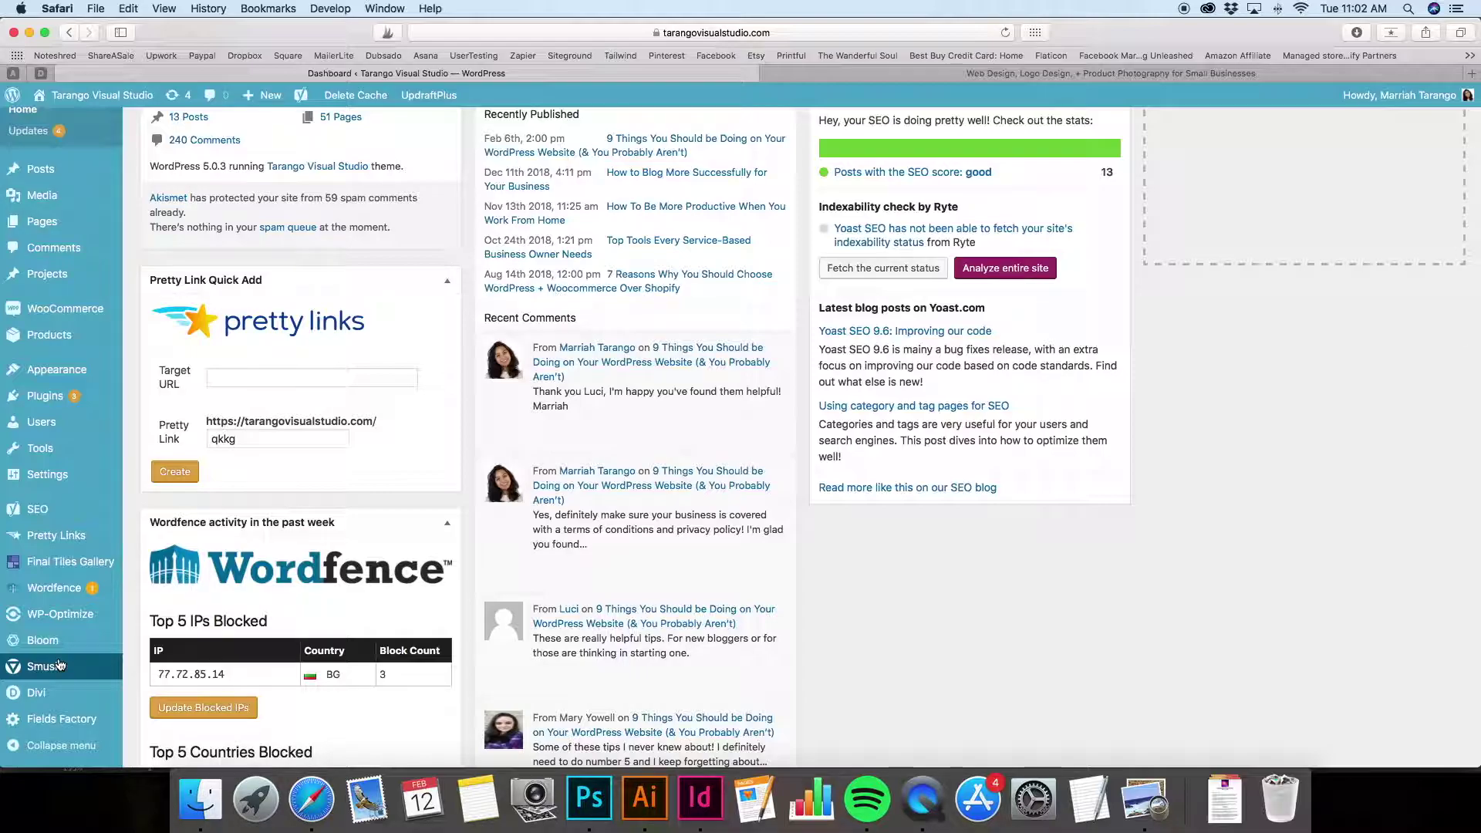
pyautogui.scroll(3, 59, 665)
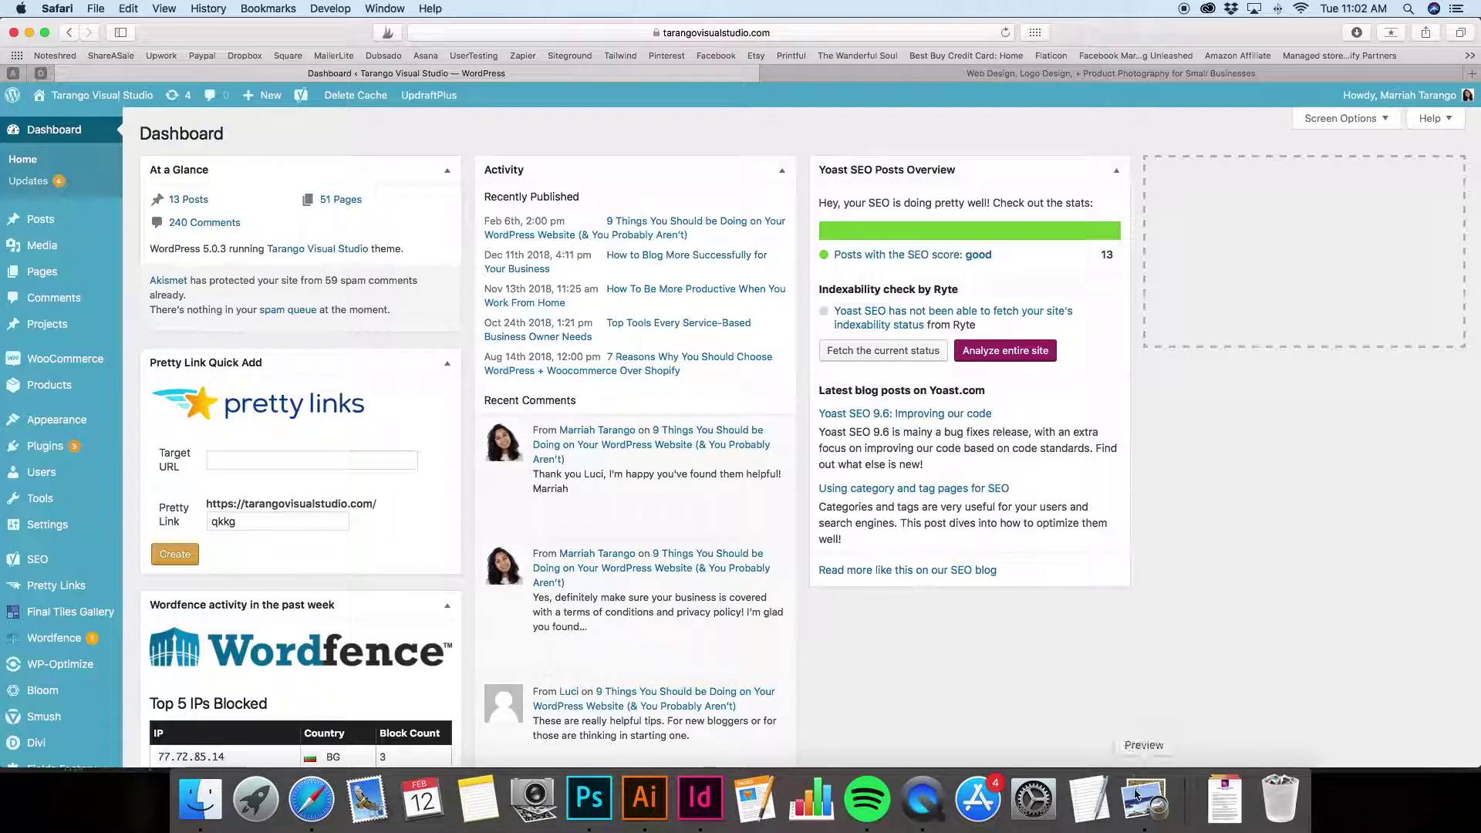
# Switch to Preview and read through the Bi-Weekly Maintenance Checklist pages of the website maintenance PDF
pyautogui.click(1136, 794)
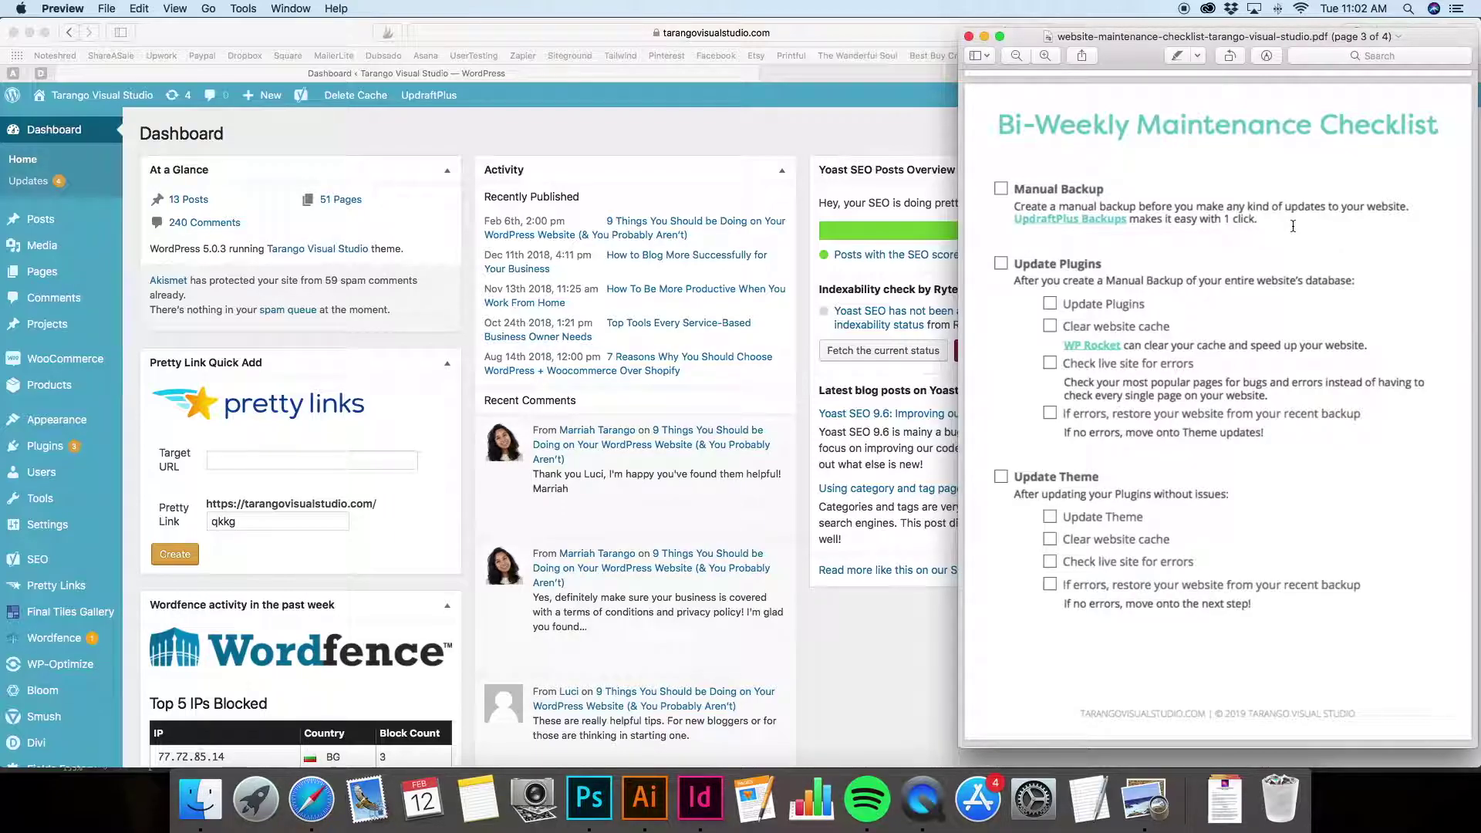
pyautogui.scroll(-10, 1277, 216)
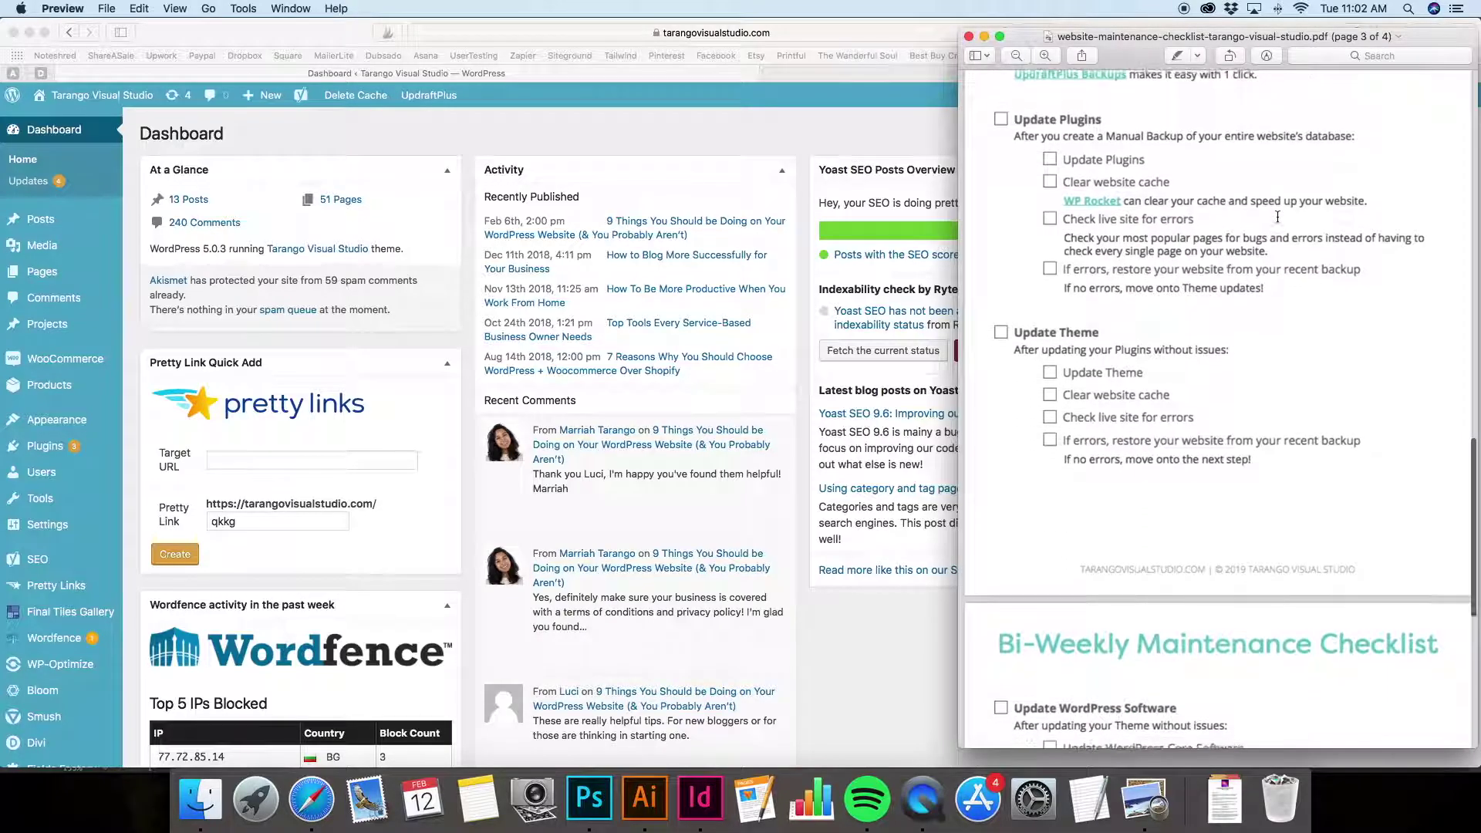
pyautogui.scroll(-5, 1277, 217)
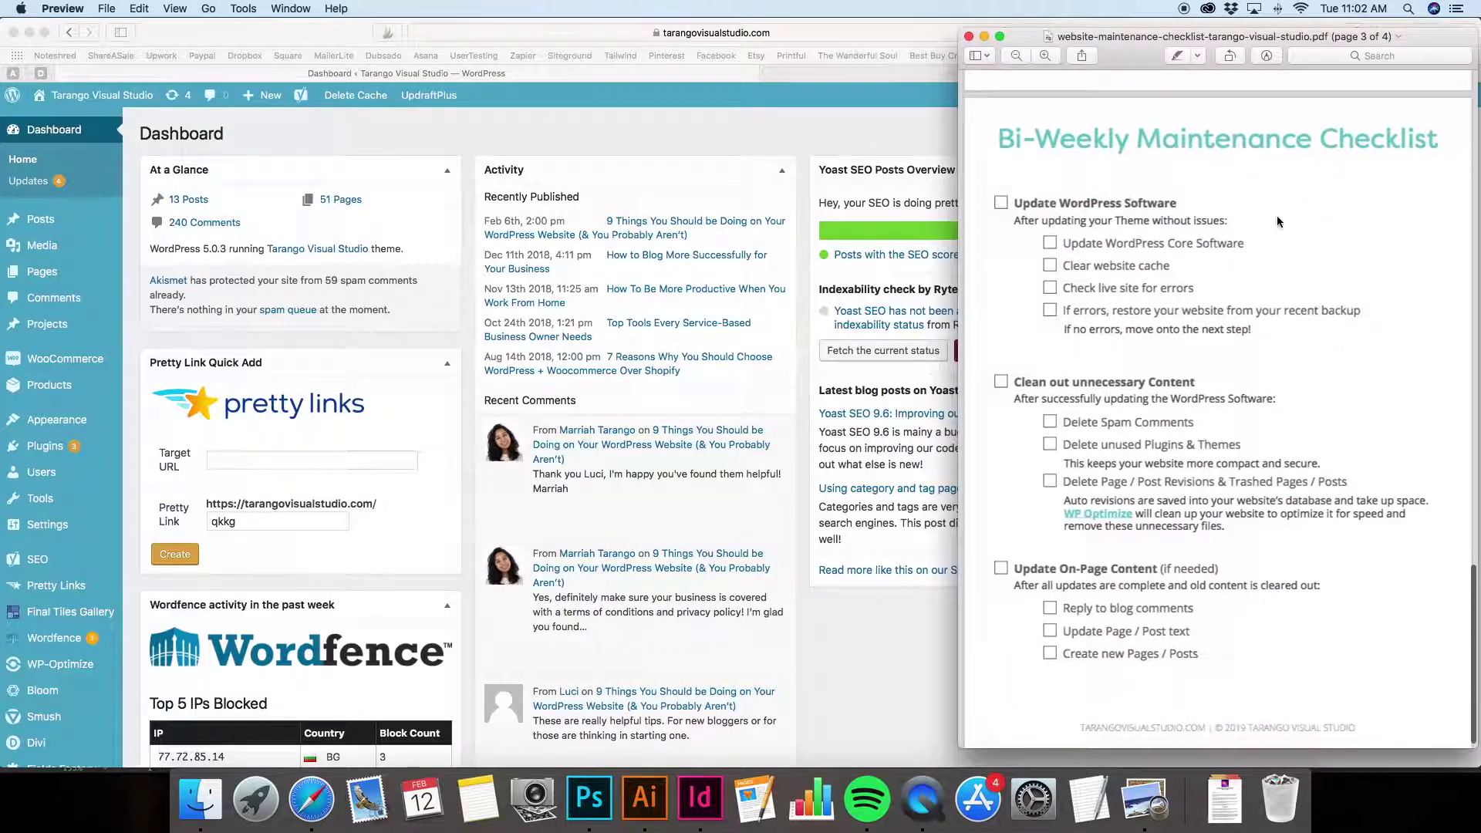
pyautogui.scroll(8, 1286, 260)
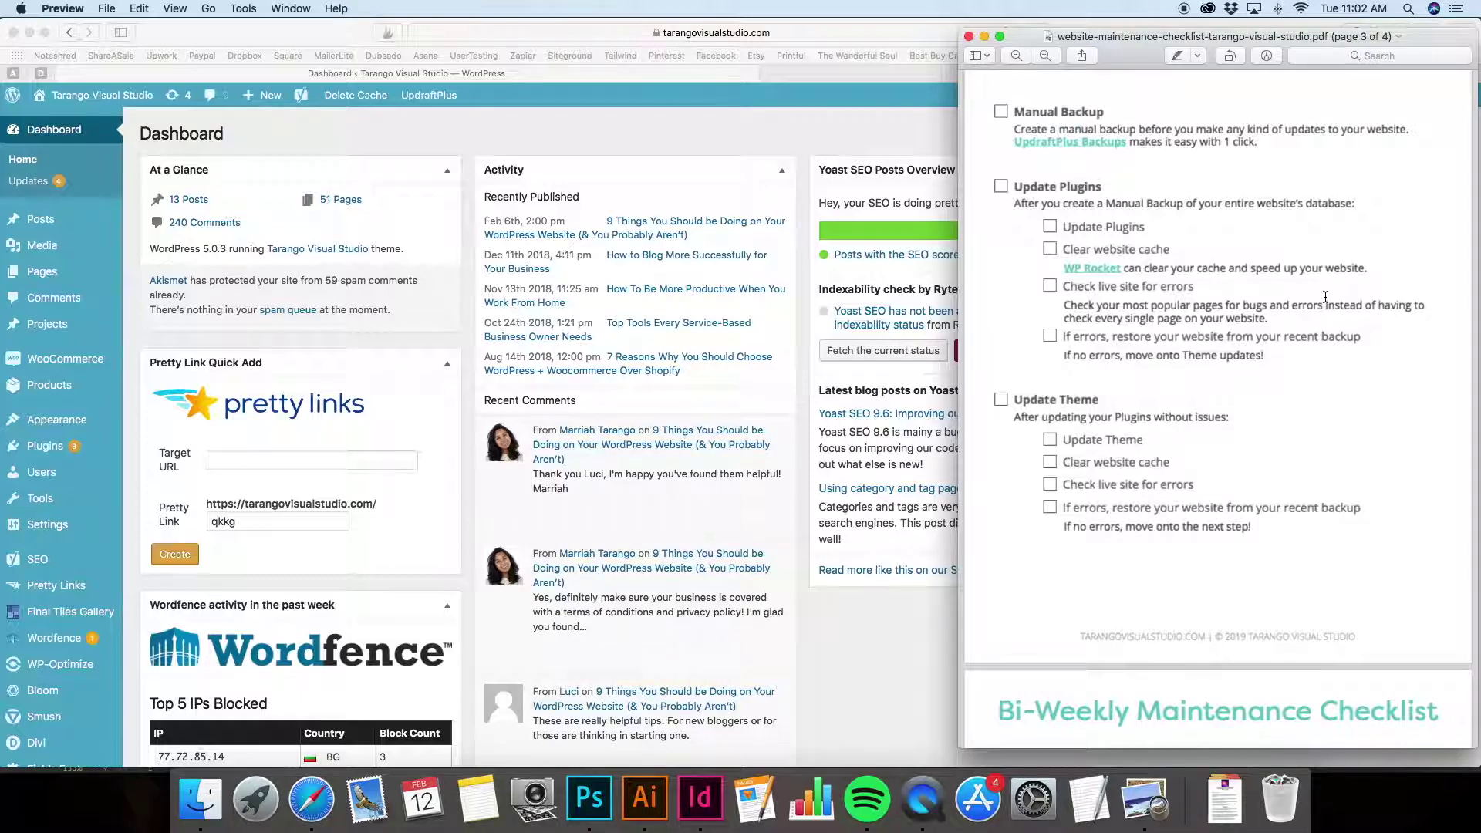
pyautogui.scroll(3, 1324, 297)
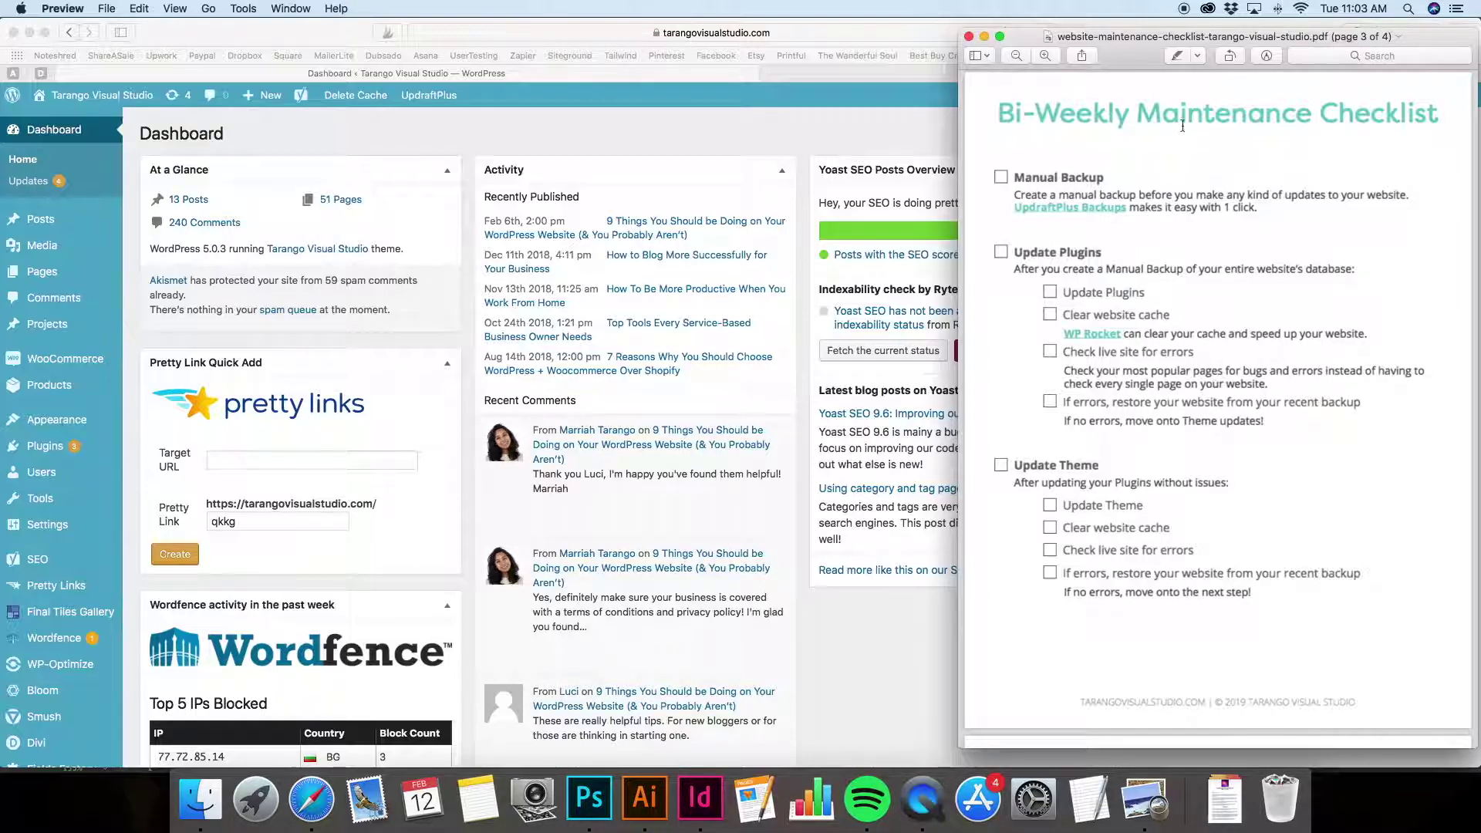
# Return to Safari and run a manual UpdraftPlus backup of the site that includes both the database and the files
pyautogui.click(617, 114)
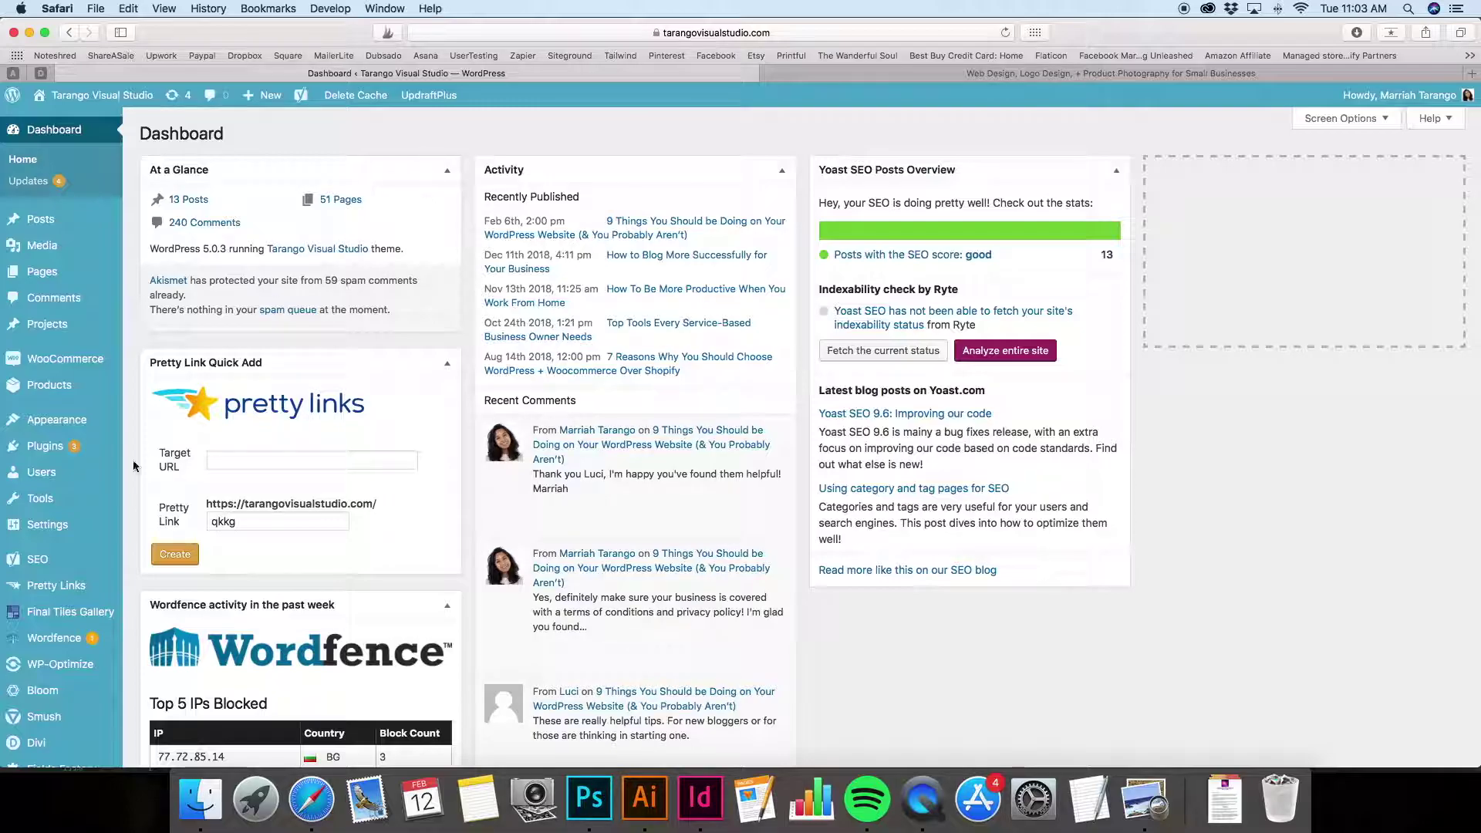
pyautogui.moveTo(91, 520)
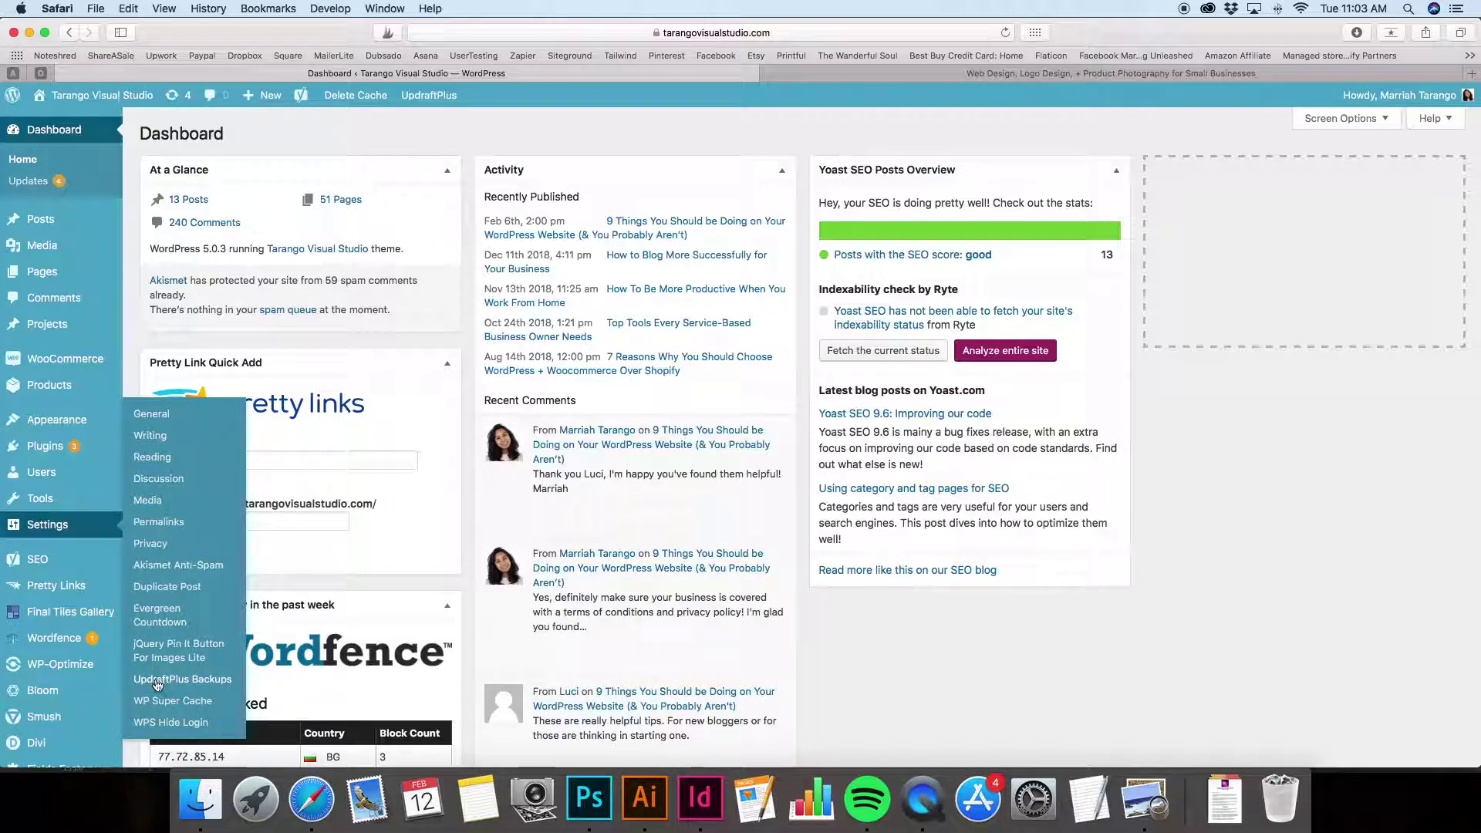
pyautogui.click(158, 682)
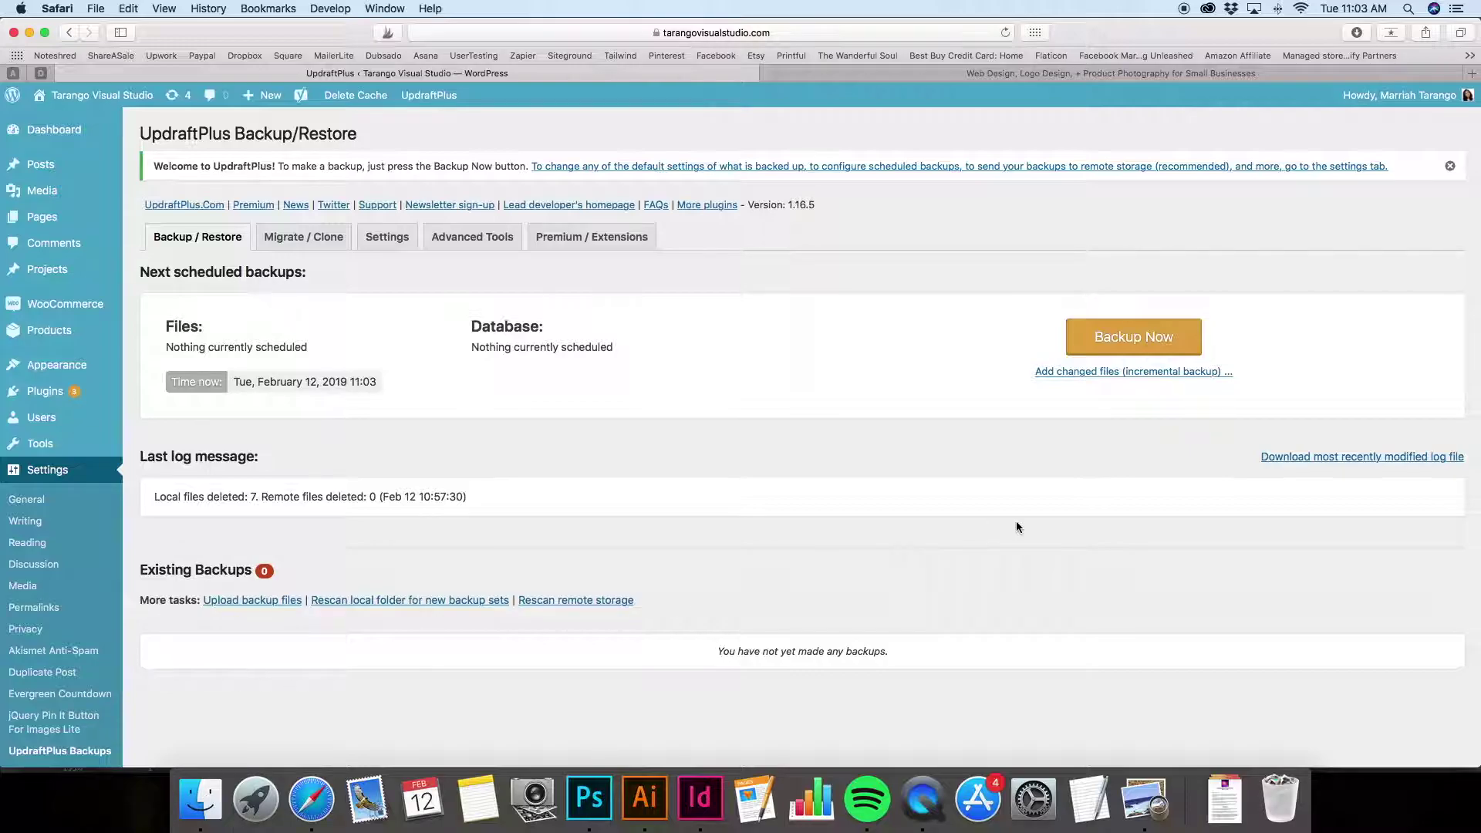
pyautogui.click(1127, 353)
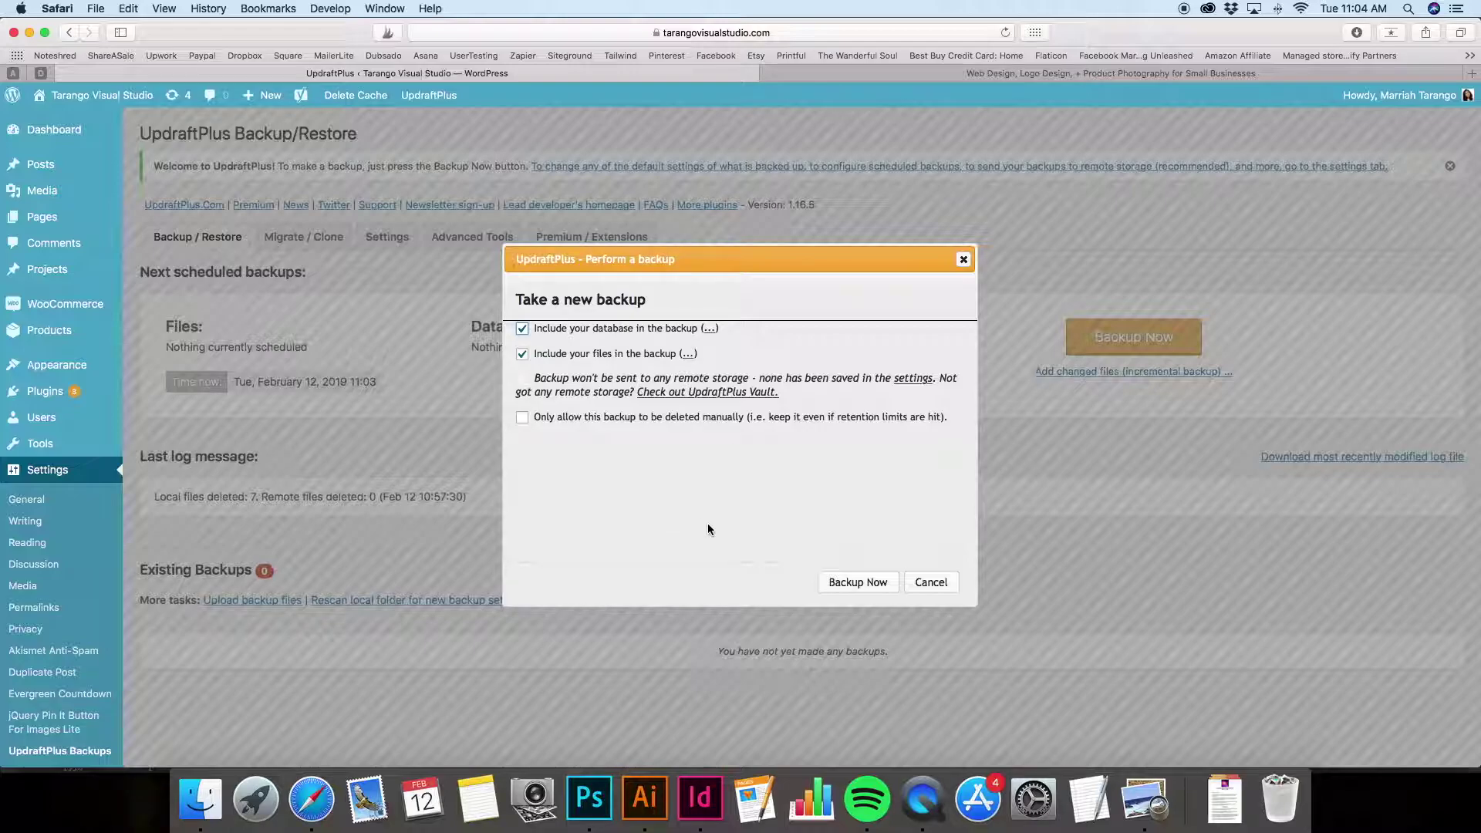
pyautogui.click(856, 582)
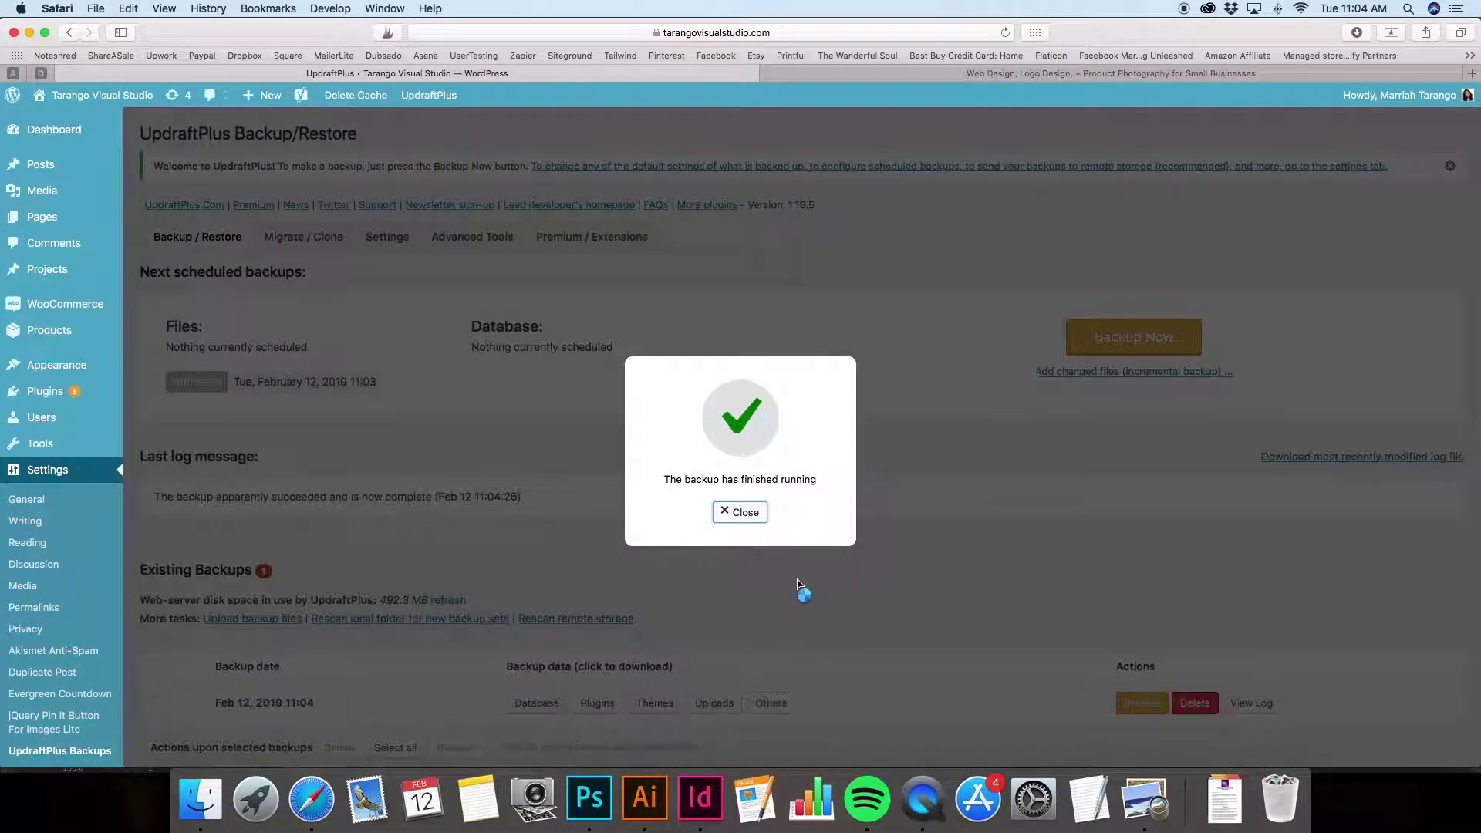
pyautogui.click(739, 512)
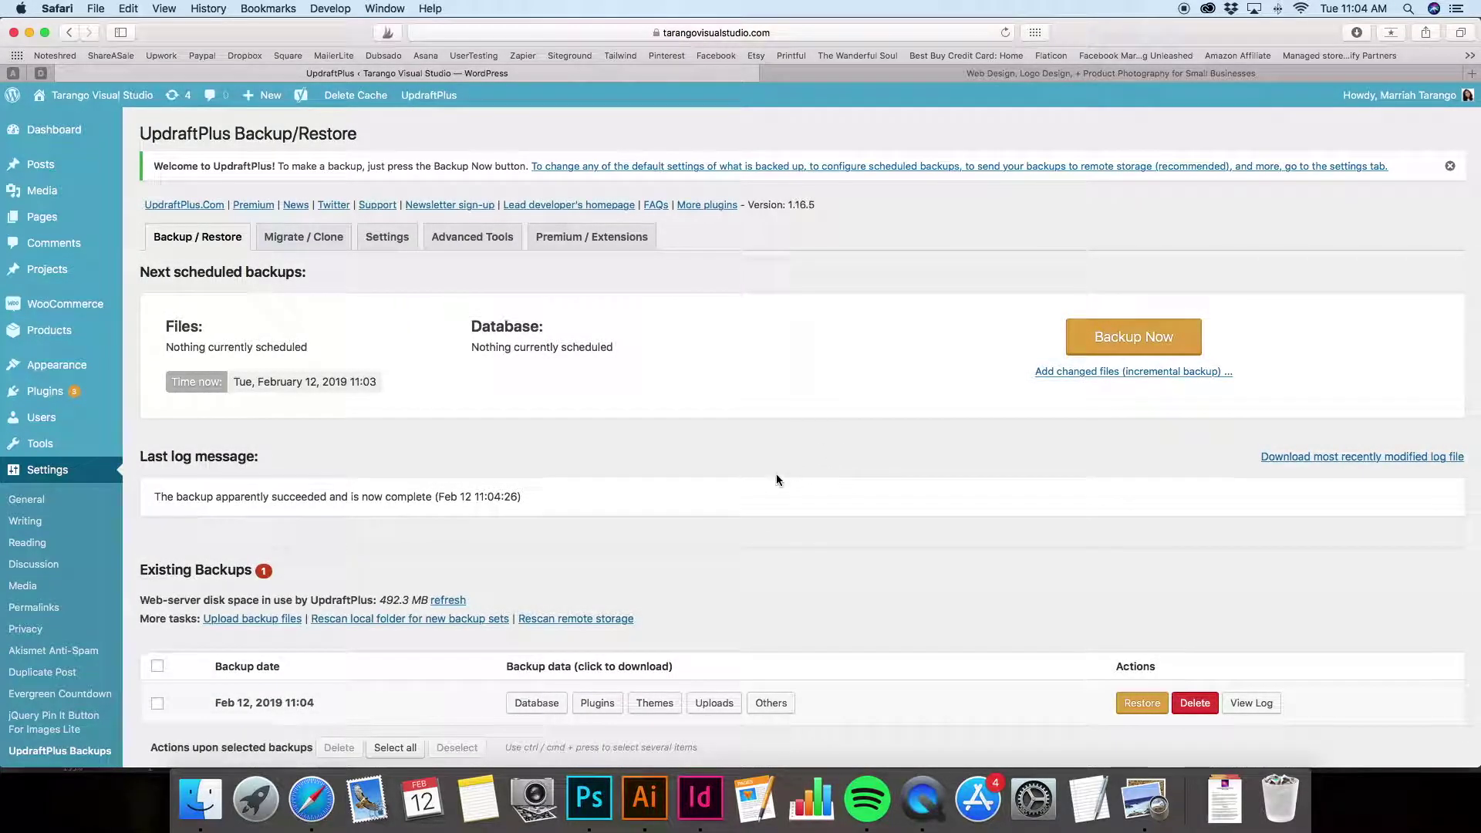
# Check the new backup's date in the existing backups, and mark Manual Backup as done in the Preview checklist
pyautogui.moveTo(217, 705); pyautogui.dragTo(329, 704)
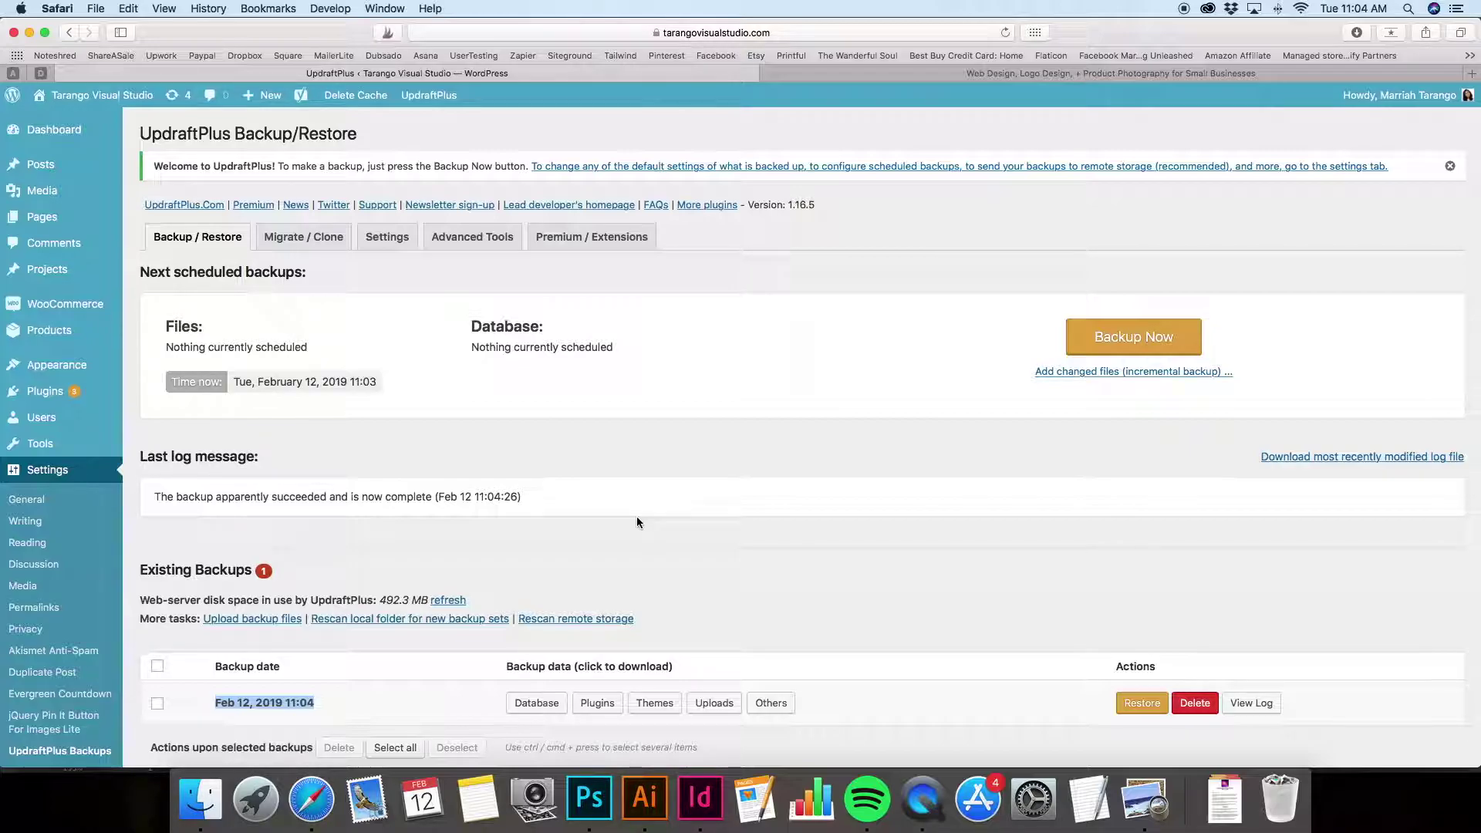
pyautogui.click(1137, 813)
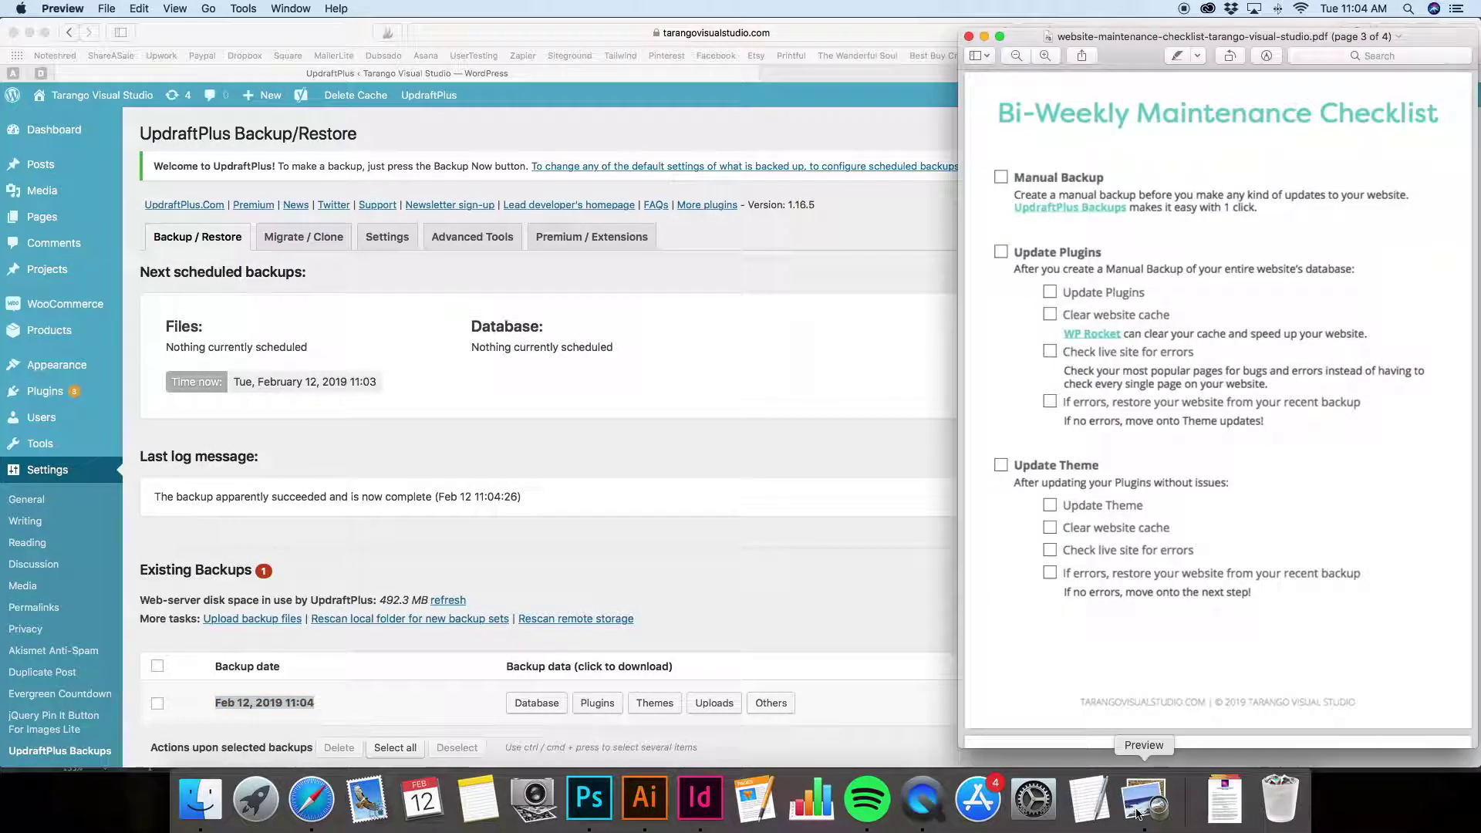
pyautogui.click(1001, 177)
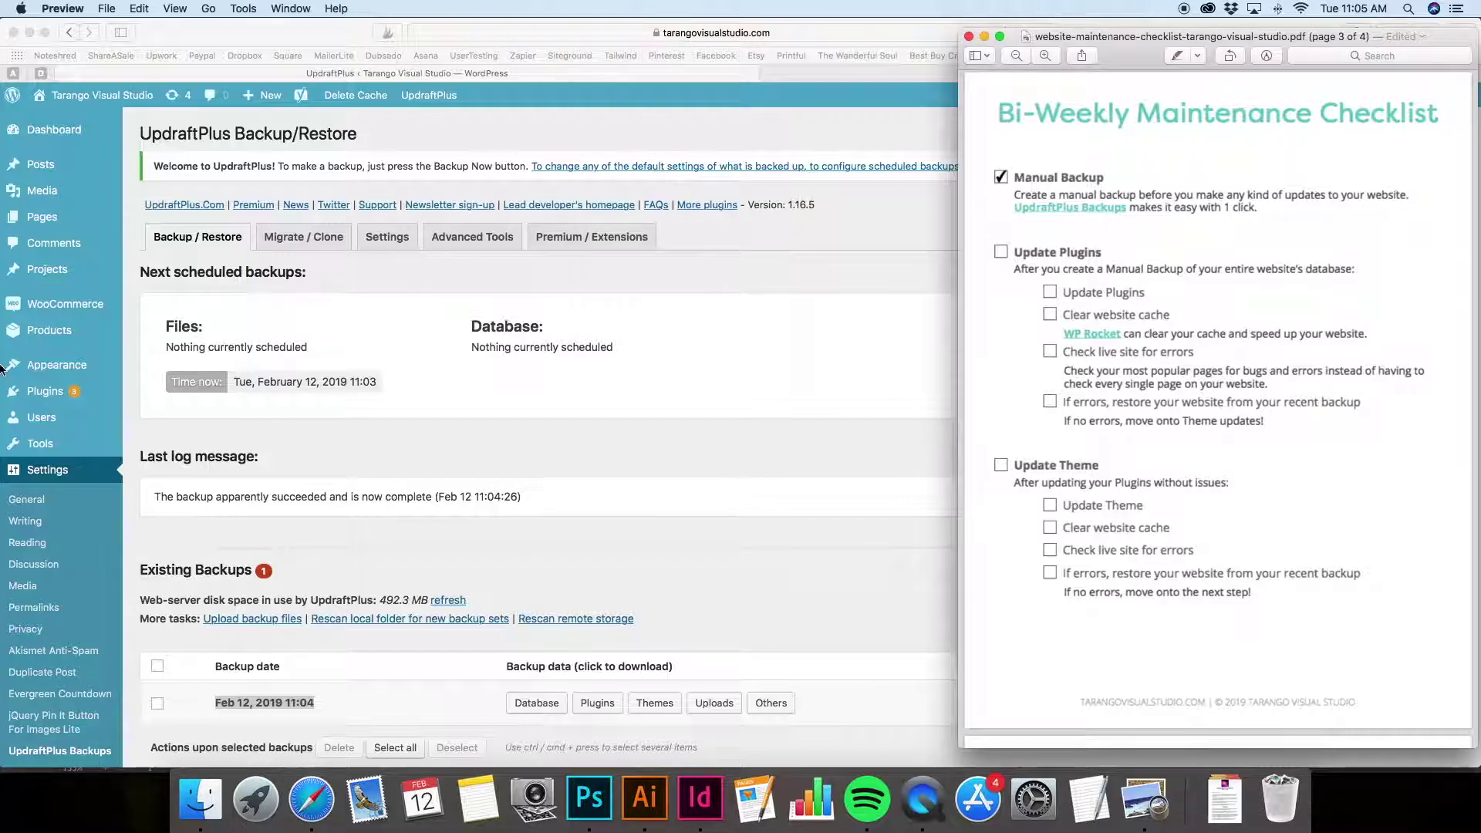
# Back in Safari, update all outdated plugins (Smush, WP-Optimize and Yoast SEO) from the WordPress Updates page
pyautogui.click(125, 396)
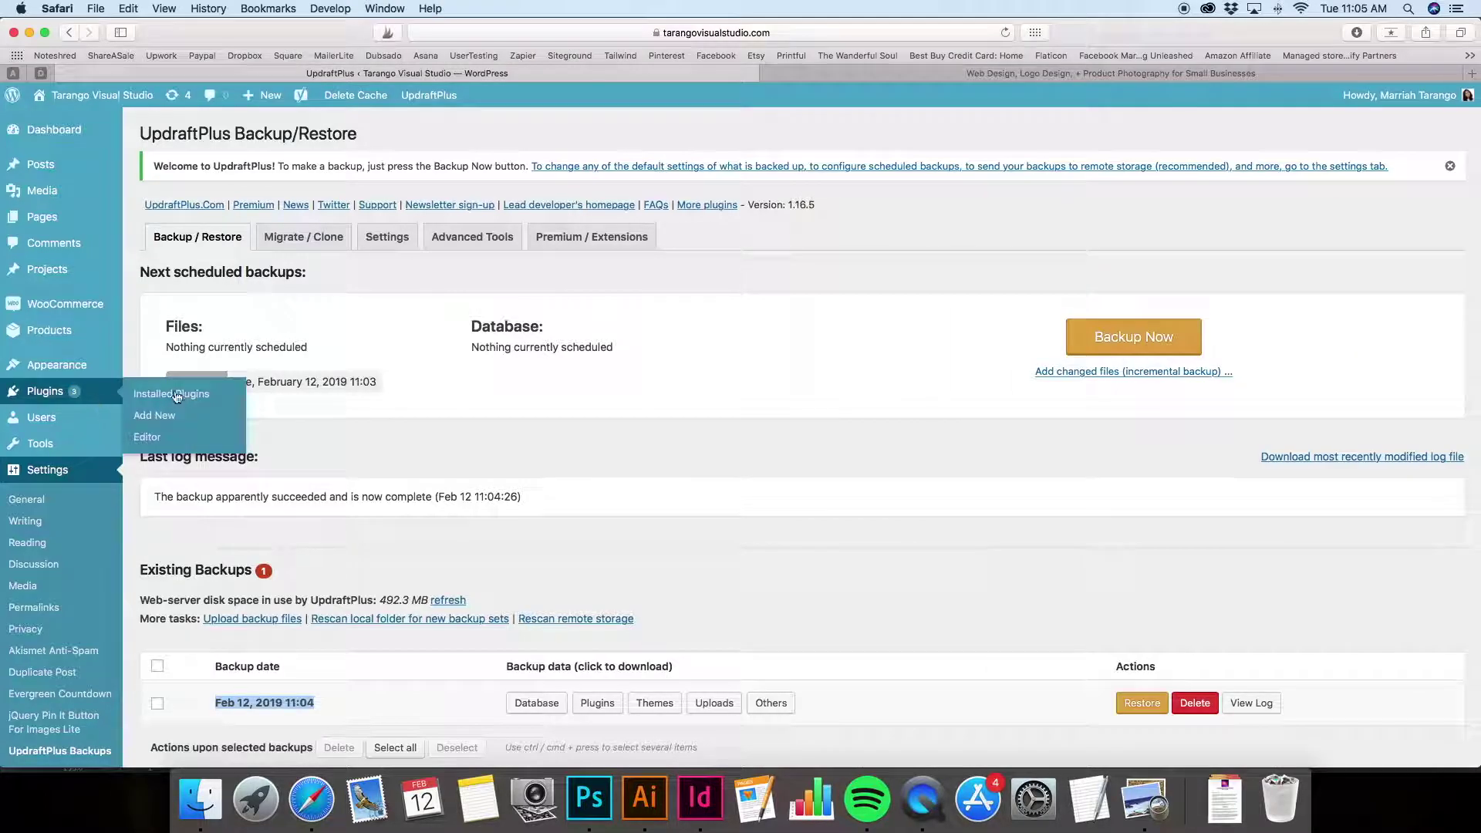
pyautogui.click(172, 103)
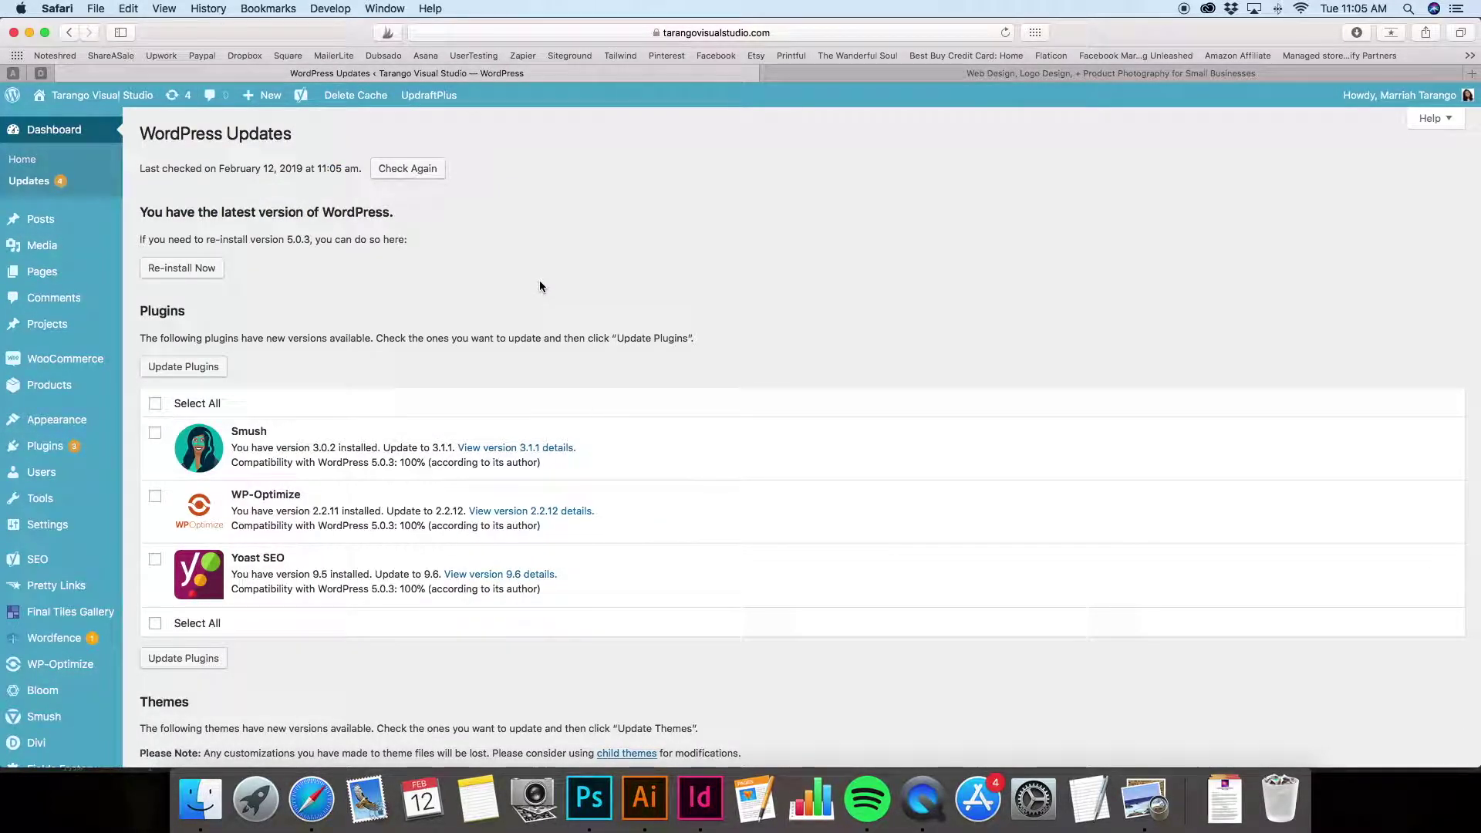
pyautogui.tripleClick(145, 137)
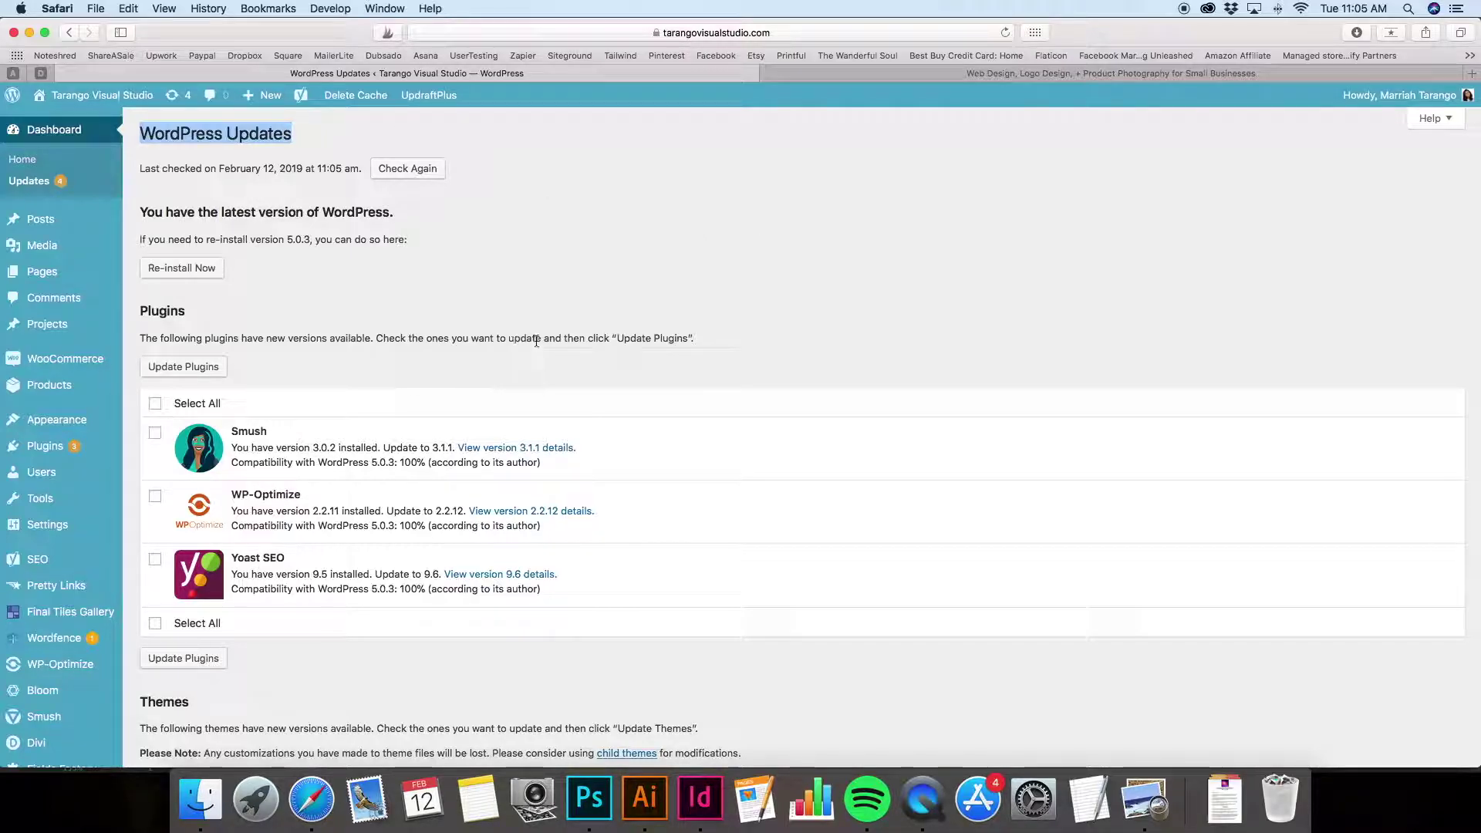
pyautogui.scroll(-5, 540, 339)
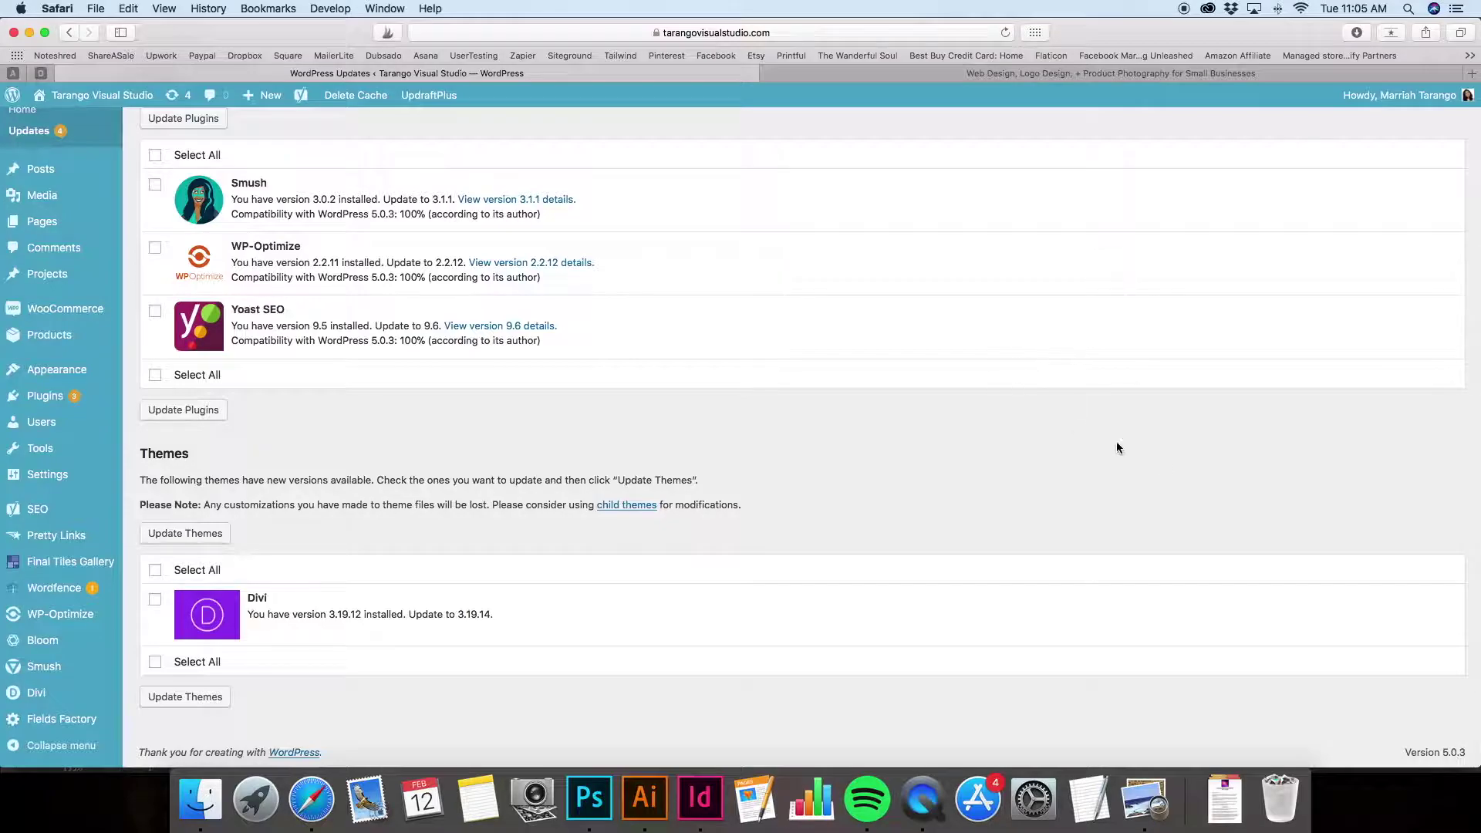
pyautogui.scroll(3, 1187, 463)
pyautogui.click(1144, 798)
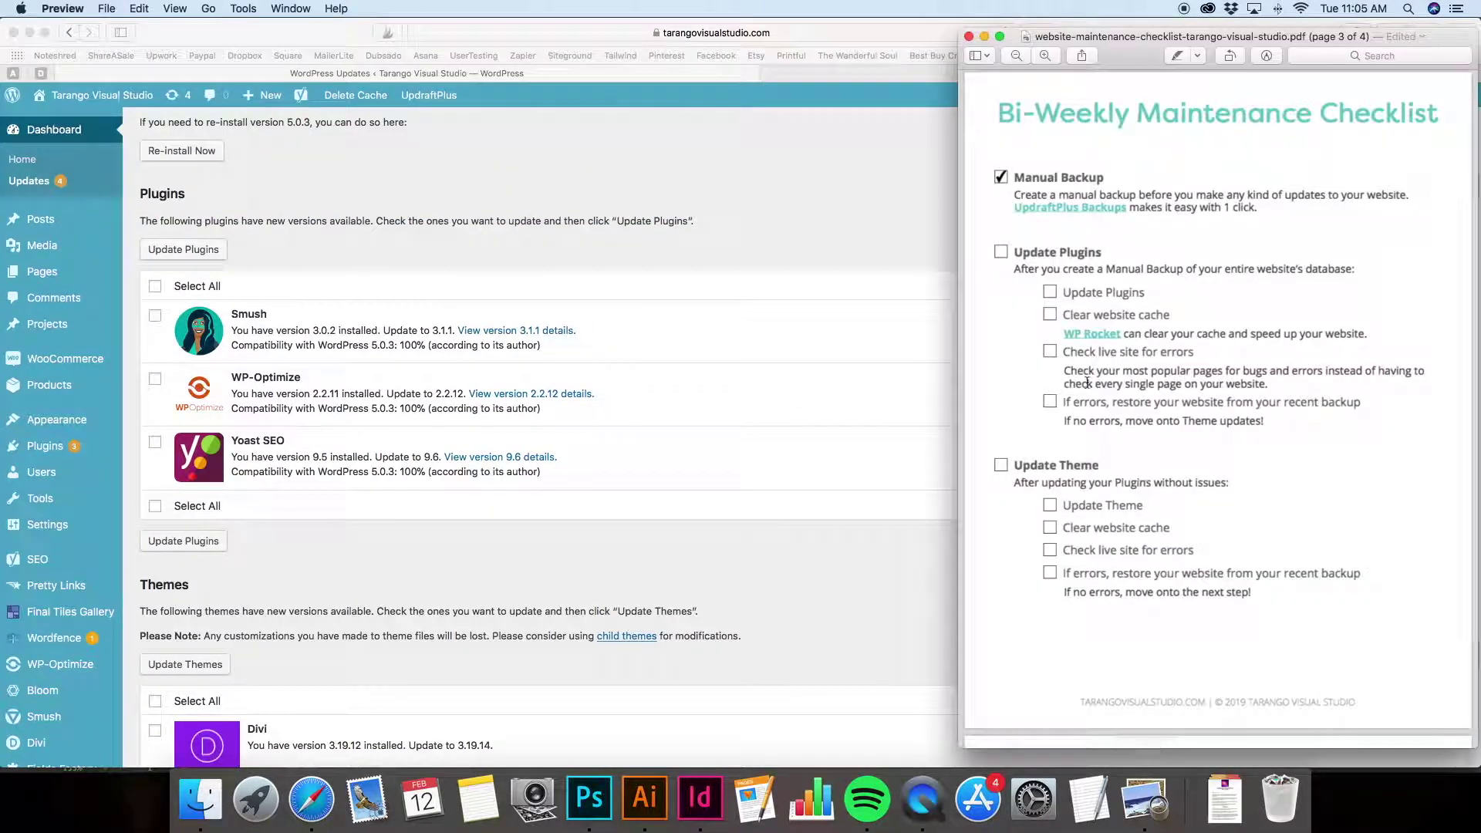
pyautogui.click(147, 279)
pyautogui.click(154, 286)
pyautogui.click(182, 251)
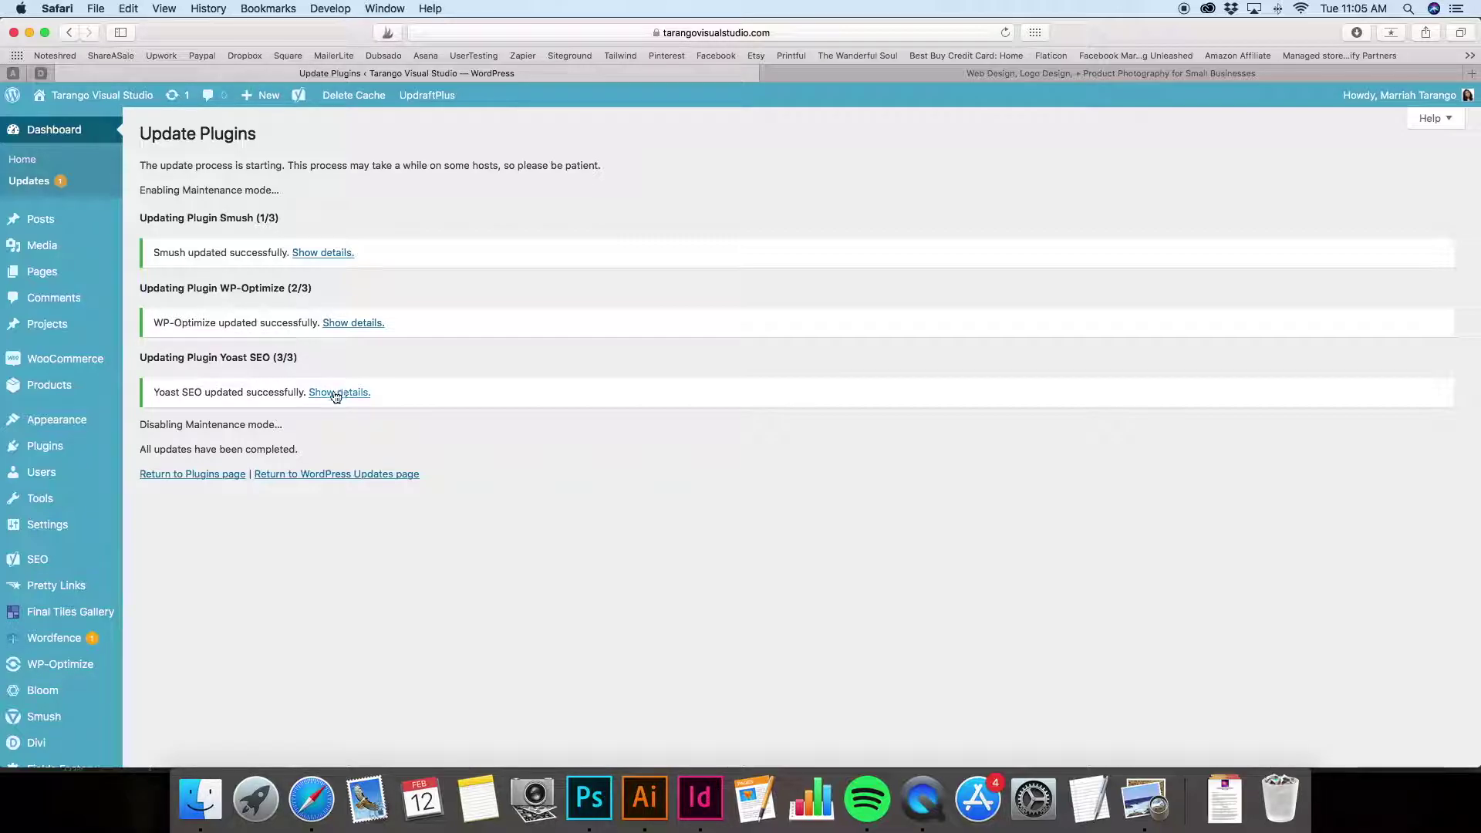
# Recheck the WordPress Updates page, and mark the Update Plugins sub-item as done in the Preview checklist
pyautogui.click(169, 98)
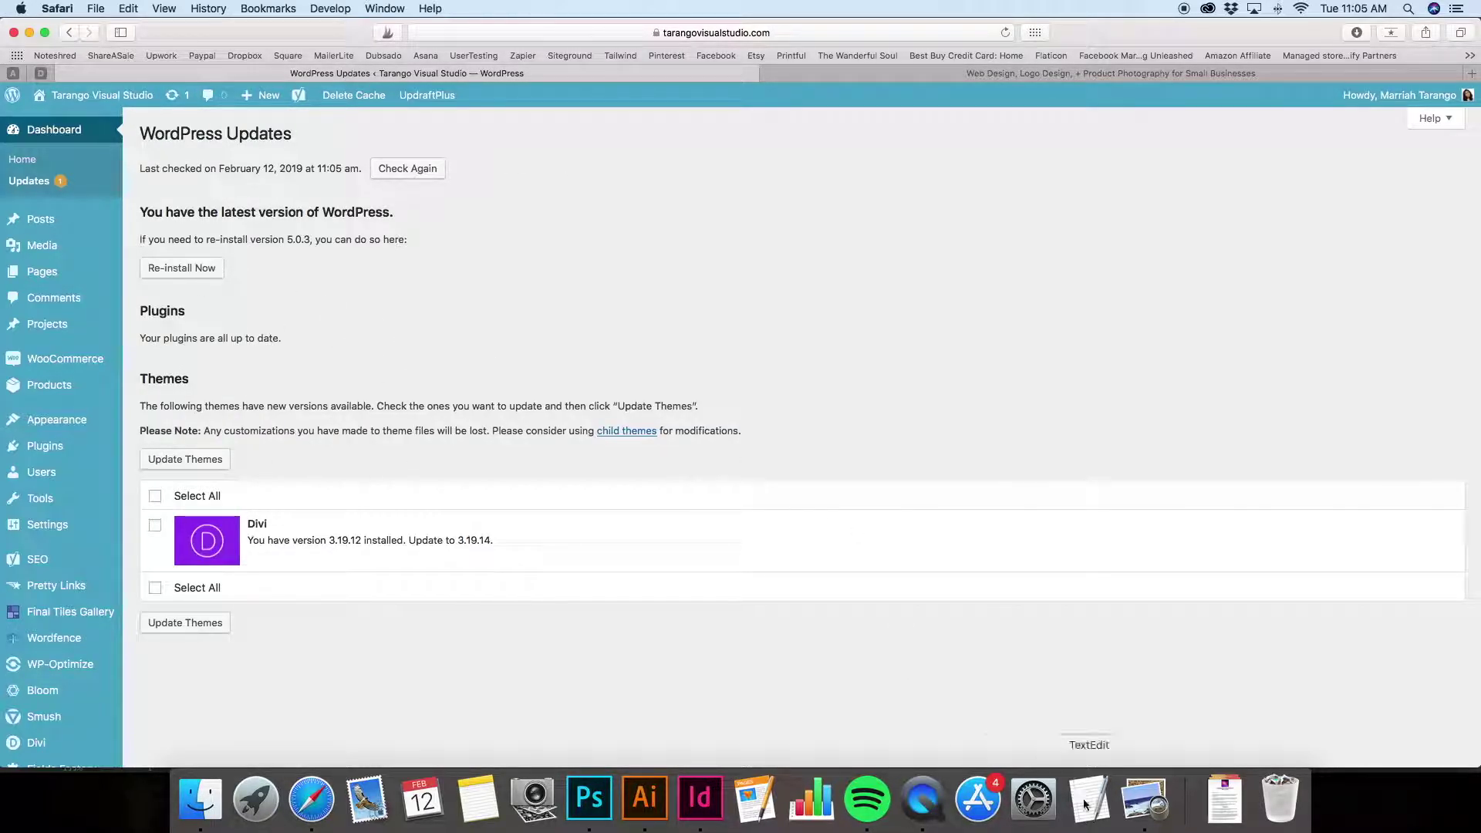
pyautogui.click(1145, 798)
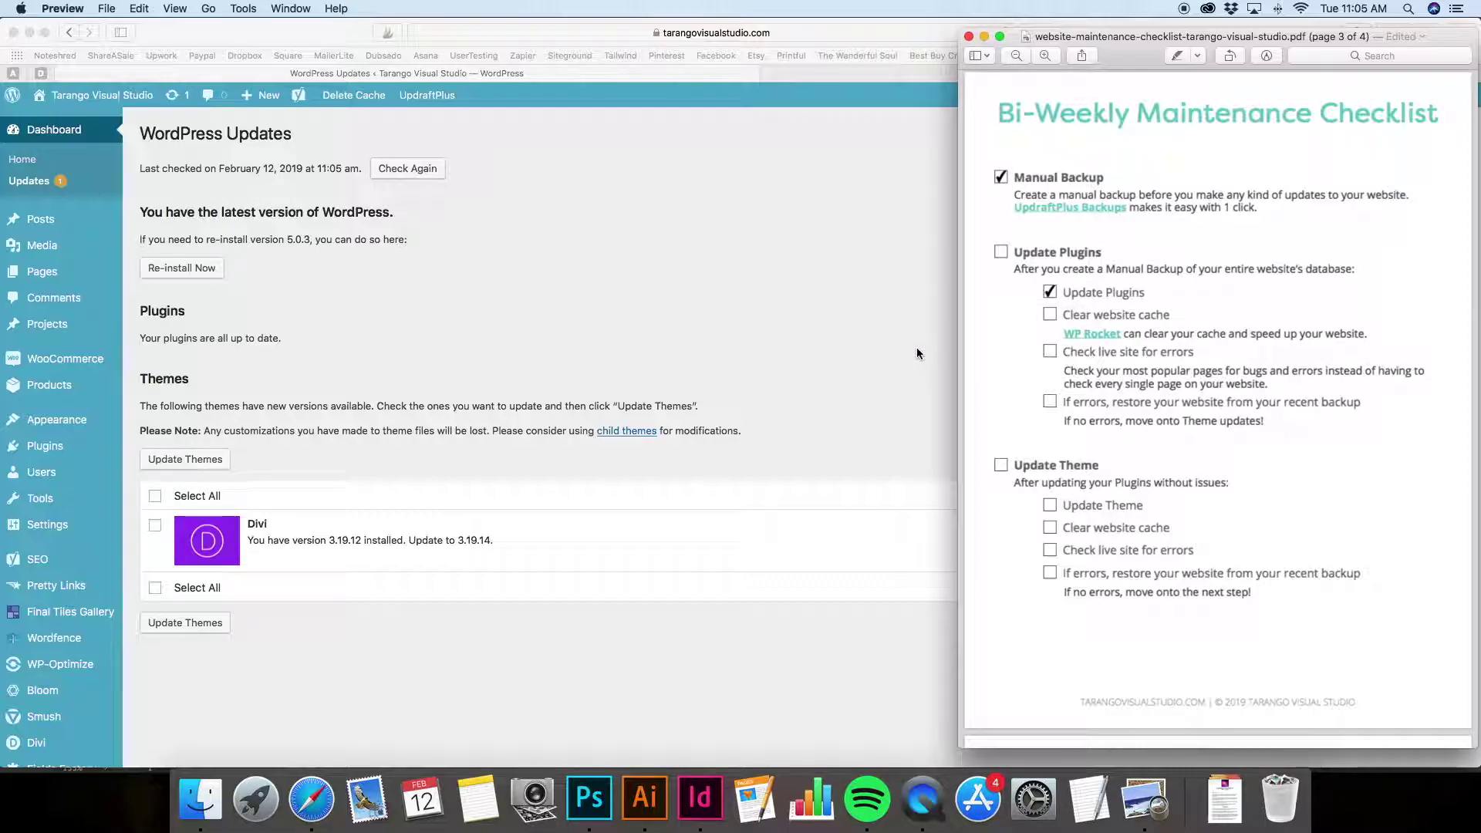
# Return to Safari and delete the website's cache in the WP Super Cache settings
pyautogui.click(271, 449)
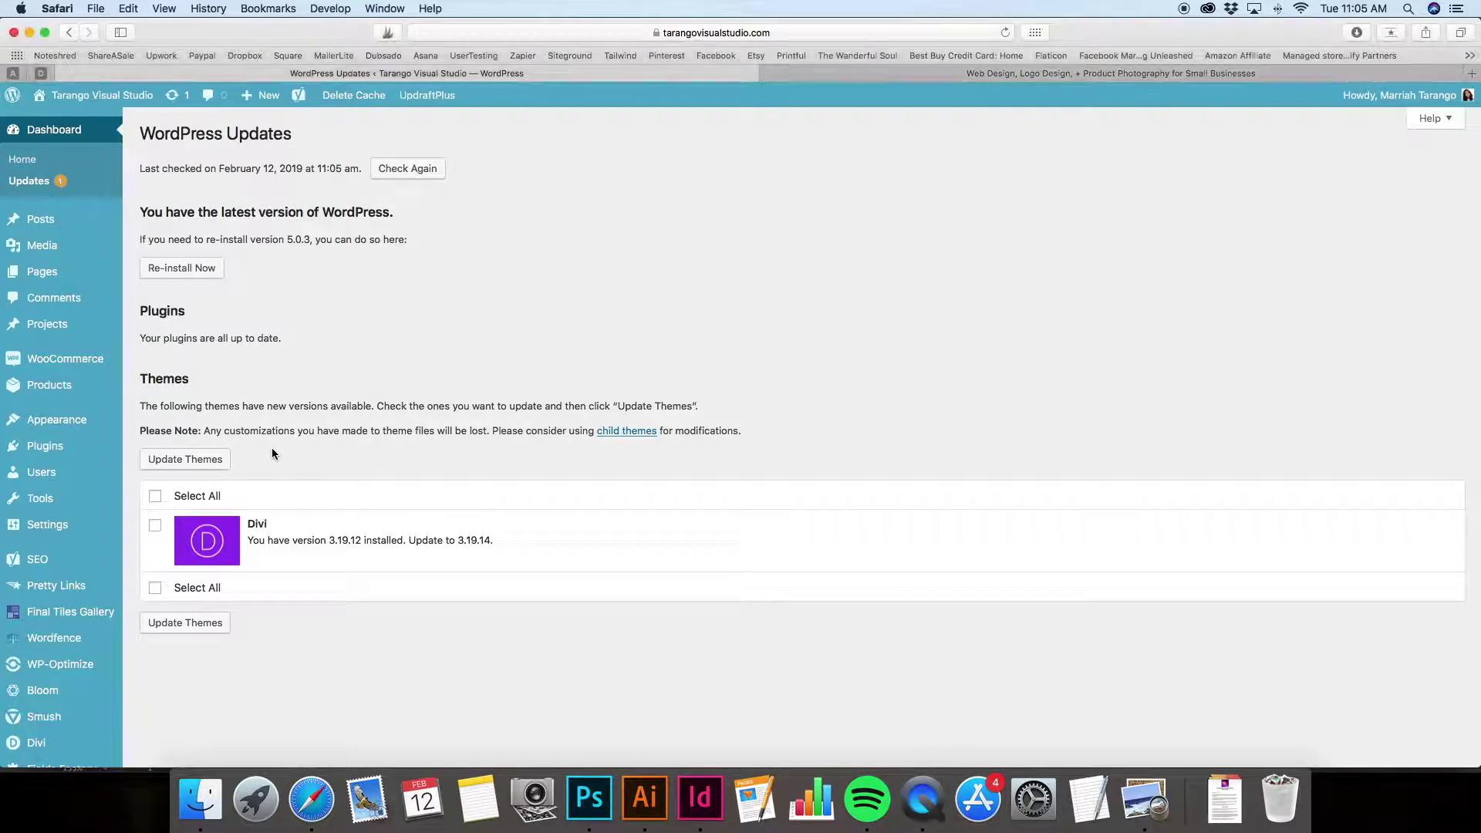
pyautogui.moveTo(99, 531)
pyautogui.click(180, 701)
pyautogui.click(184, 607)
pyautogui.click(187, 438)
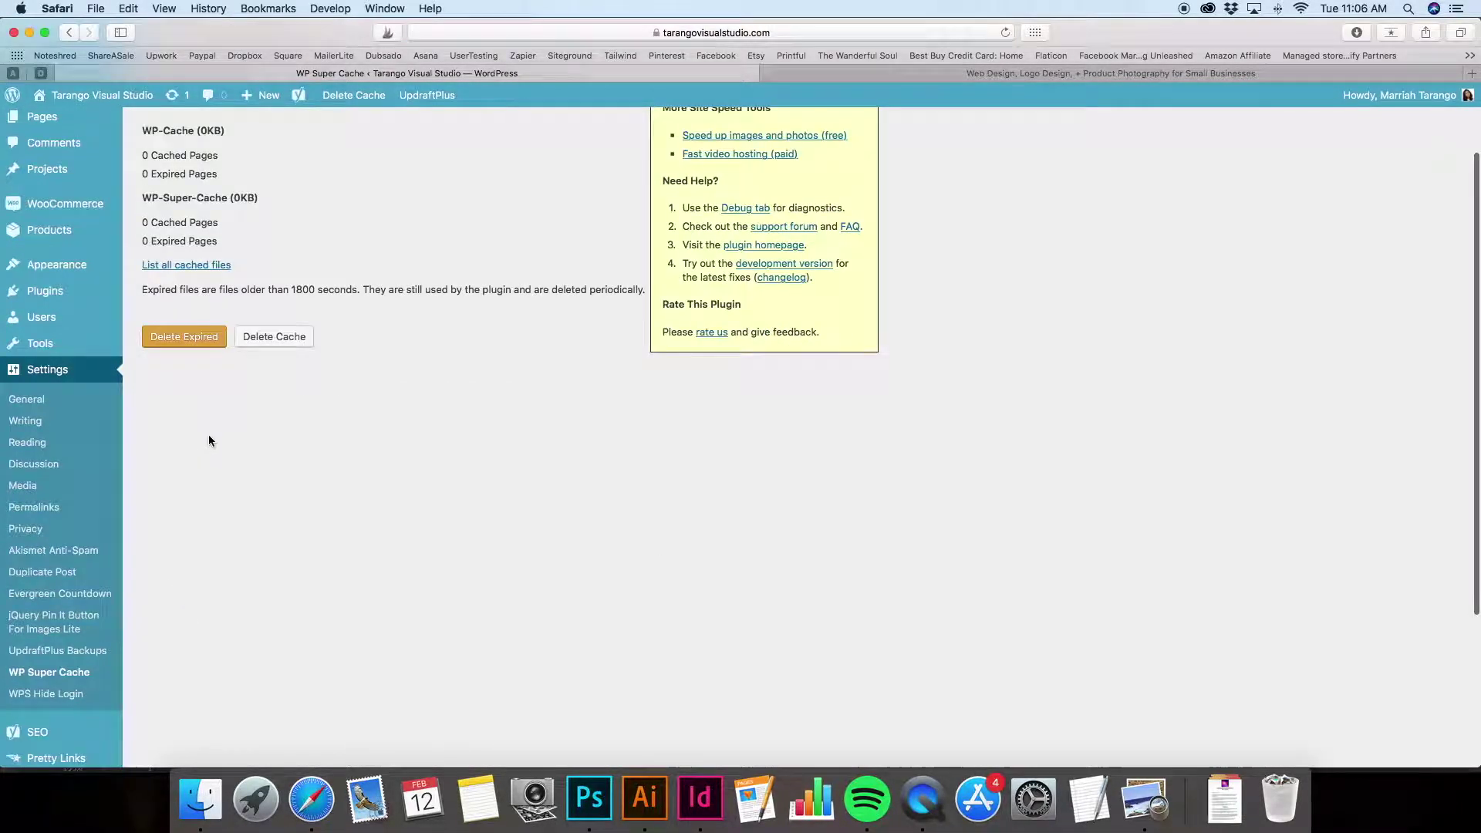
pyautogui.click(274, 338)
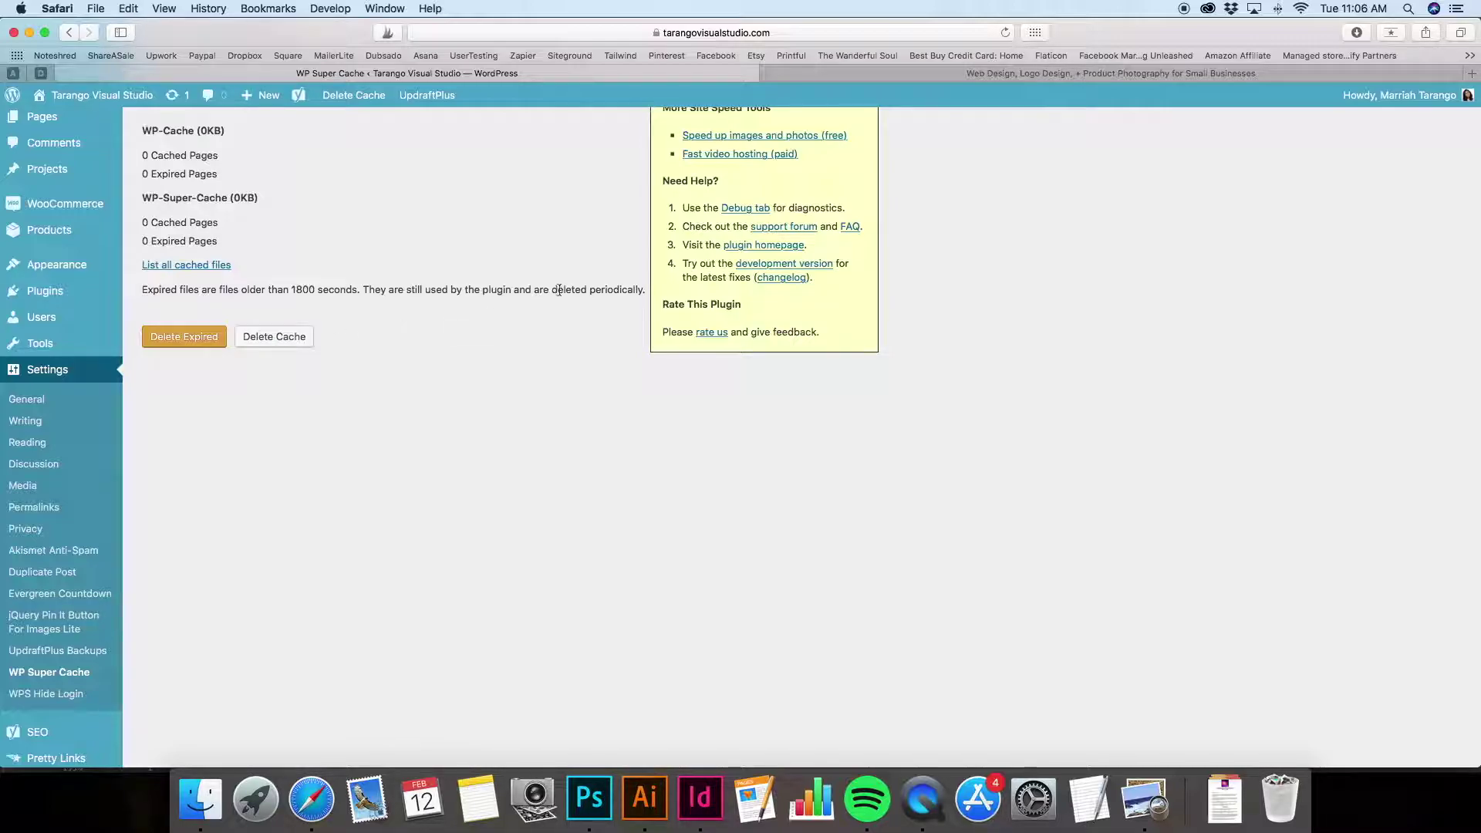
# Switch to Preview and mark Clear website cache as done under Update Plugins in the checklist
pyautogui.click(1145, 799)
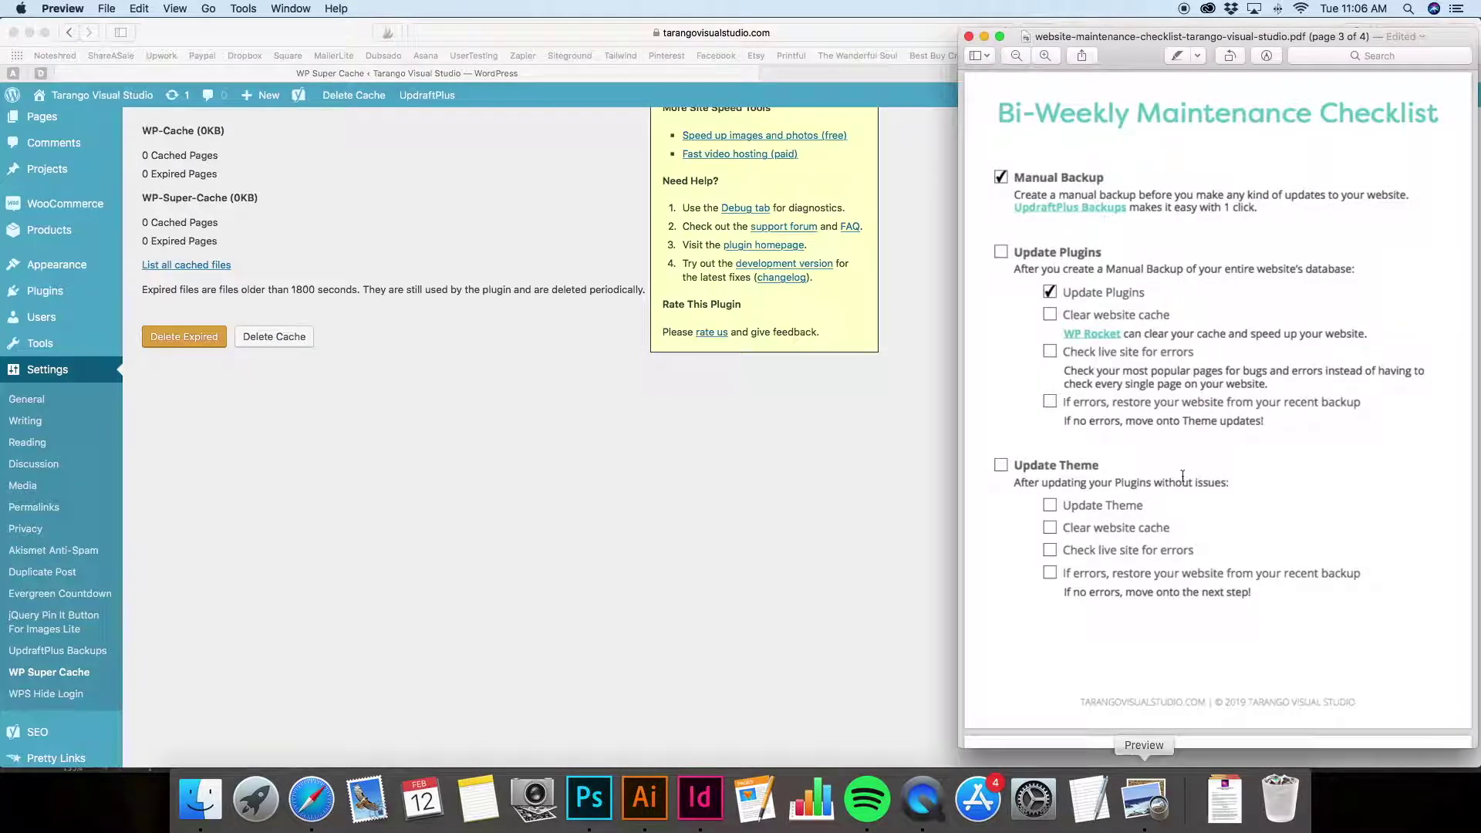
pyautogui.click(1051, 315)
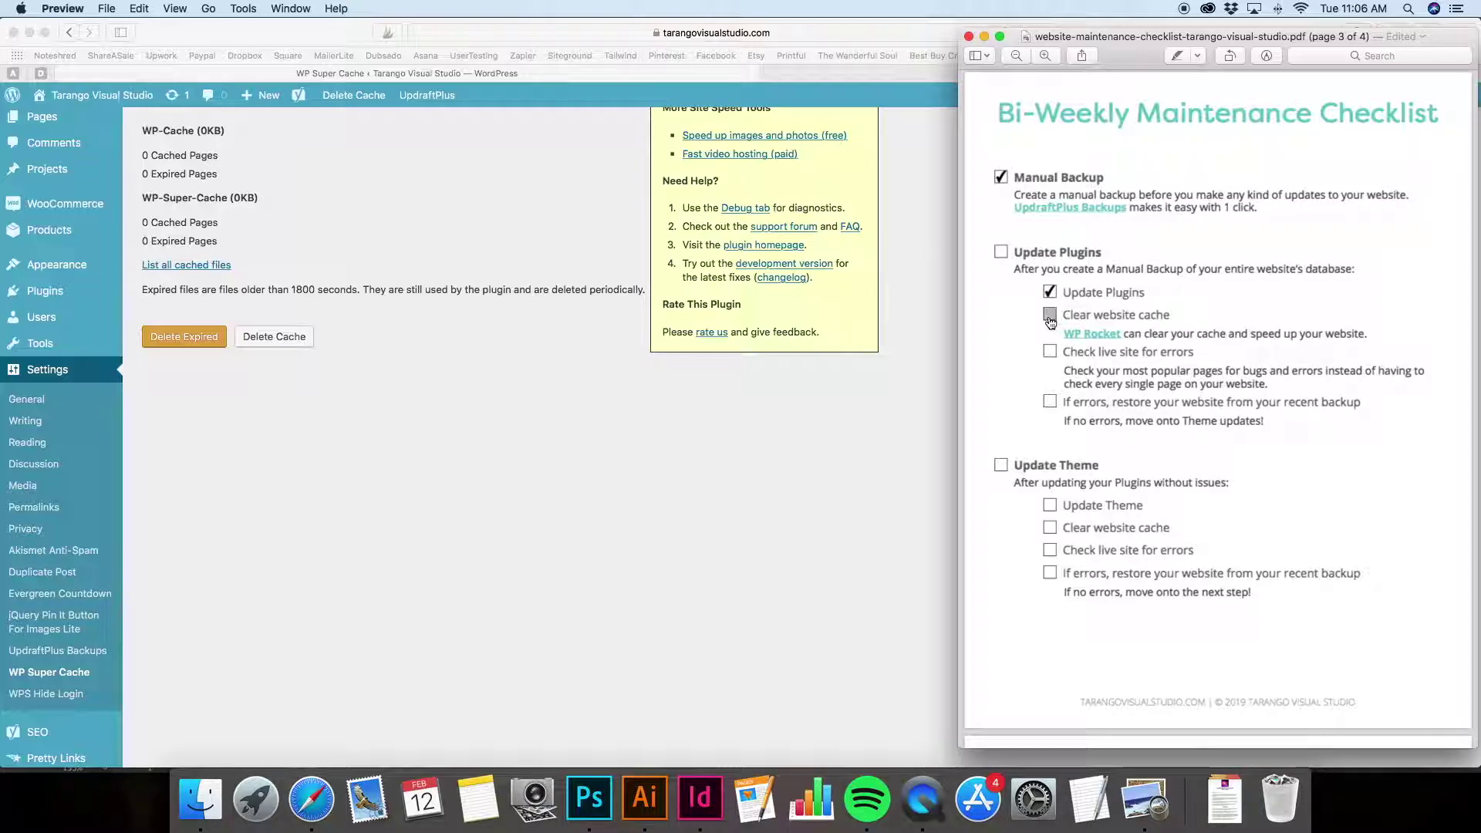
# Return to Safari, open the live site's homepage in a second tab and check it for errors down to the footer
pyautogui.click(928, 319)
pyautogui.click(947, 77)
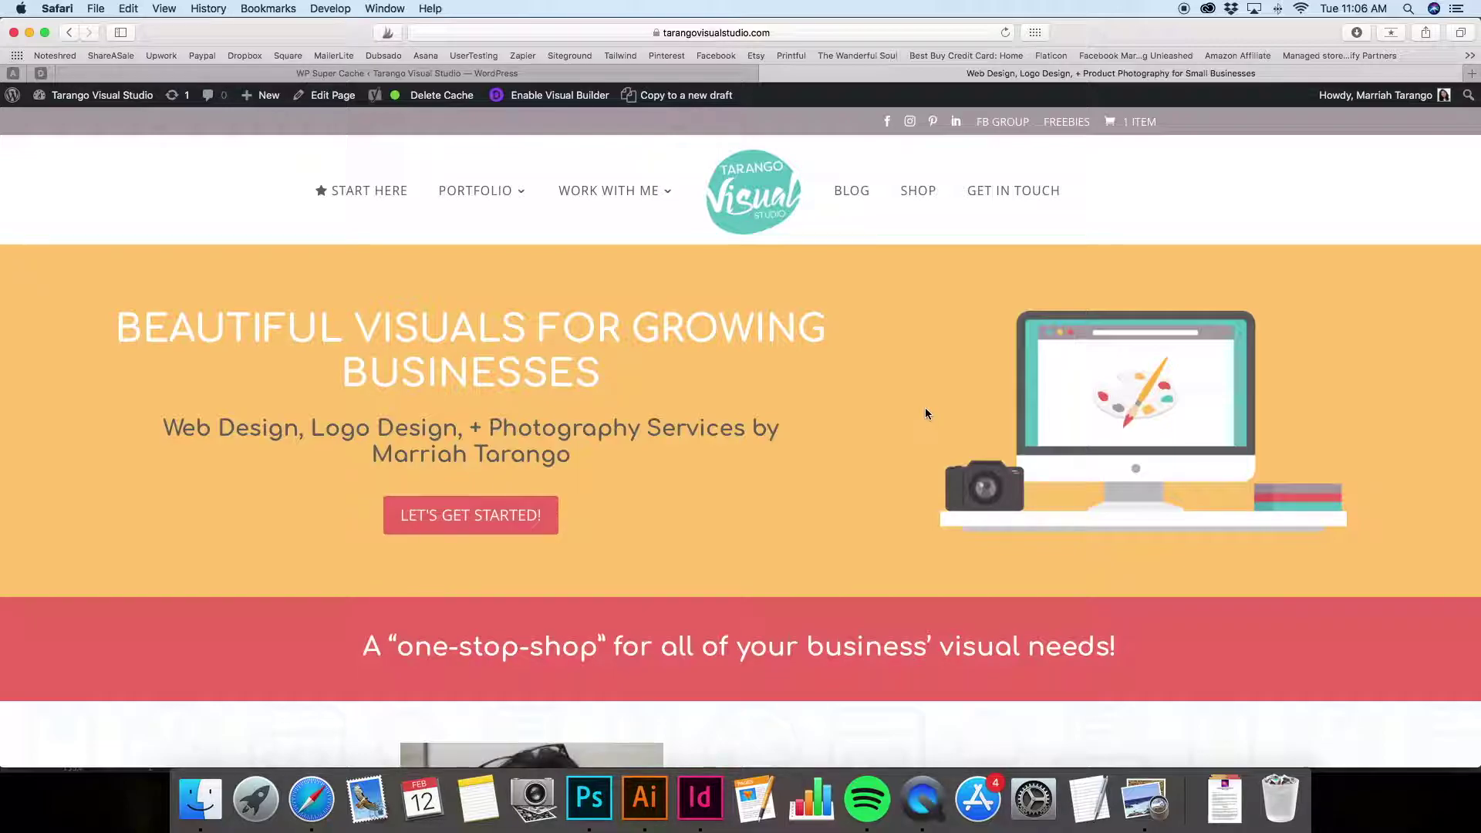
pyautogui.scroll(-5, 927, 405)
pyautogui.scroll(-3, 908, 384)
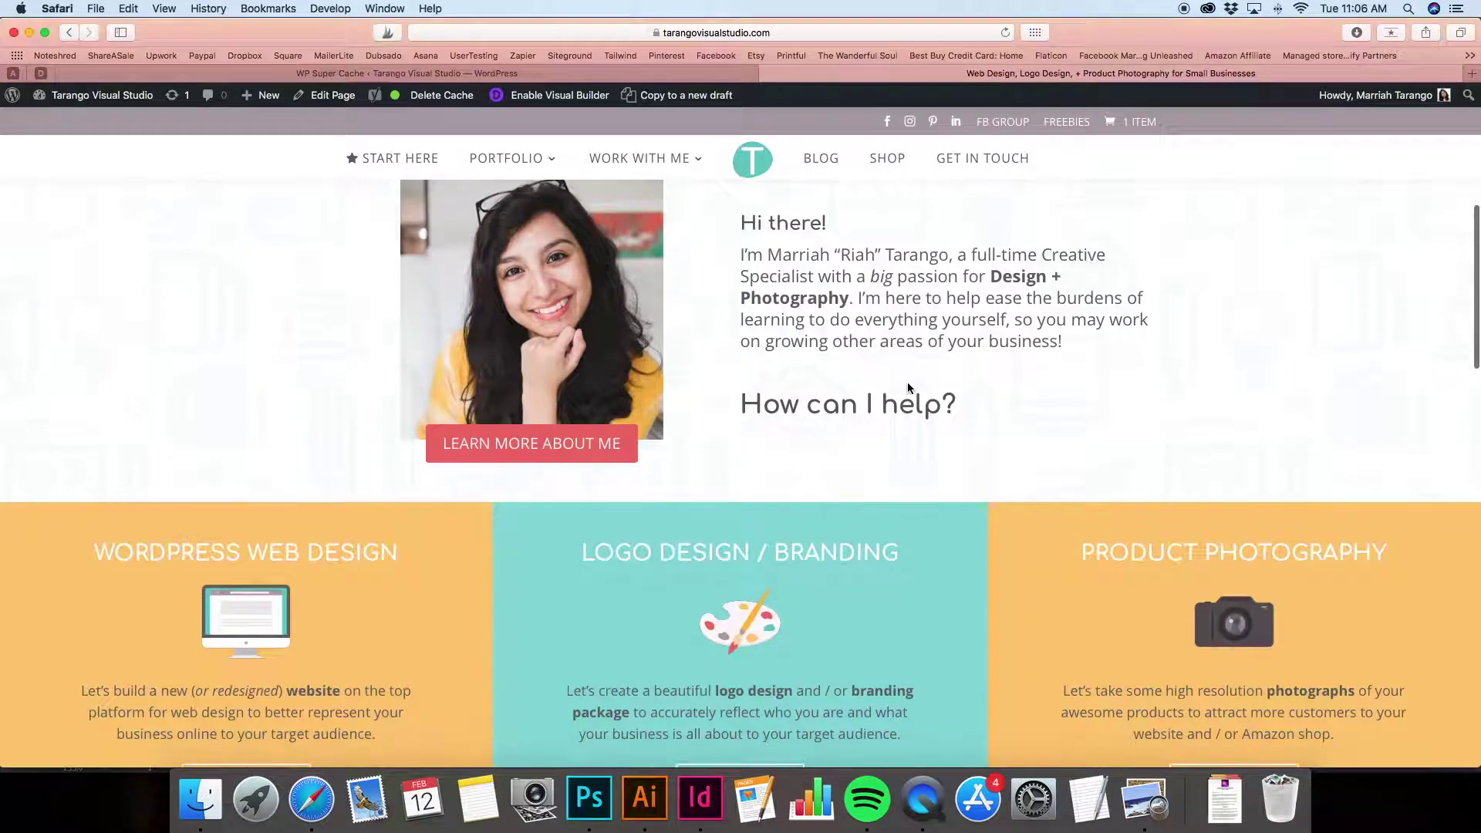
pyautogui.scroll(-4, 1068, 358)
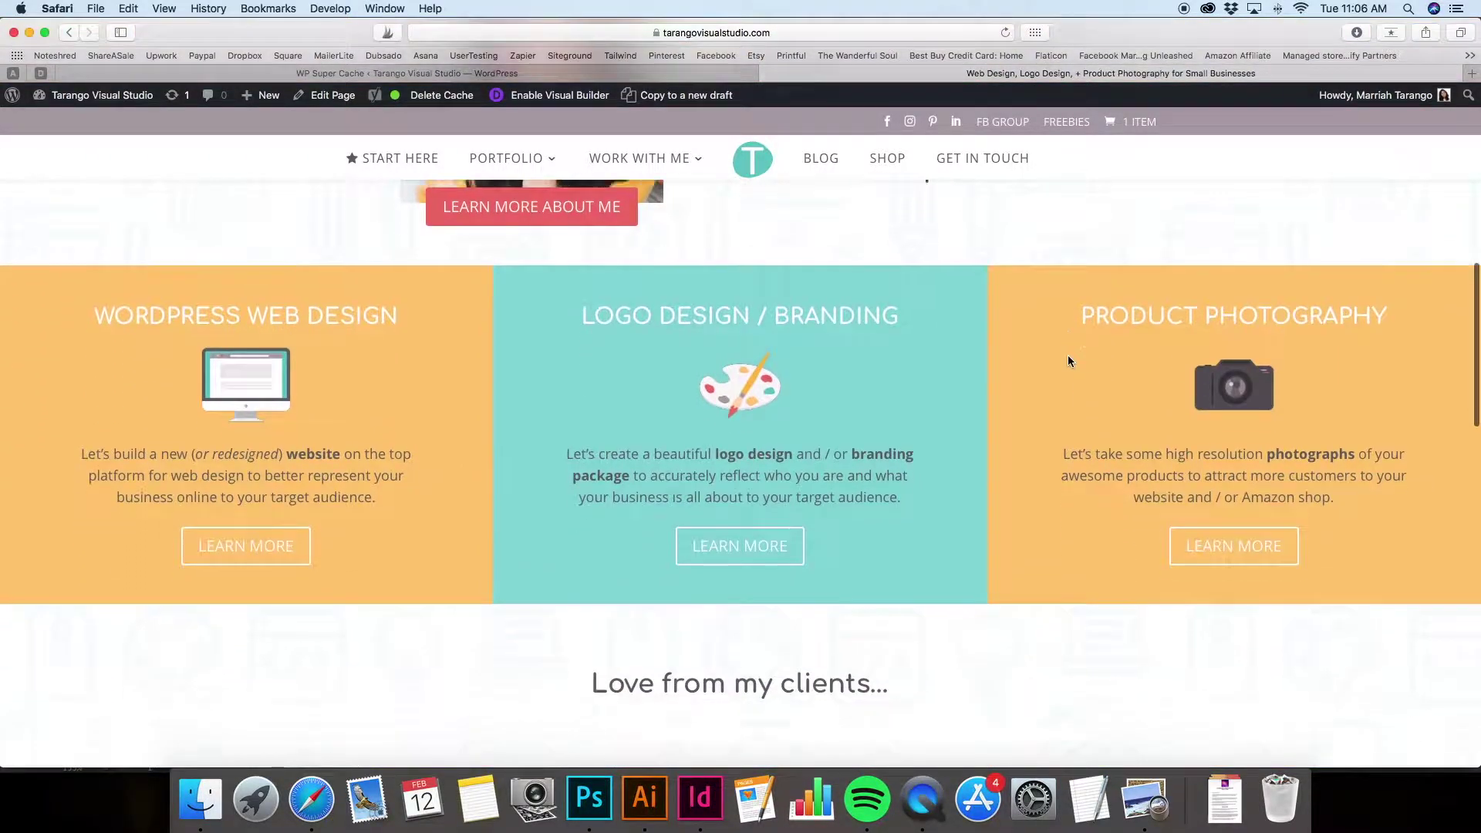
pyautogui.scroll(-8, 938, 466)
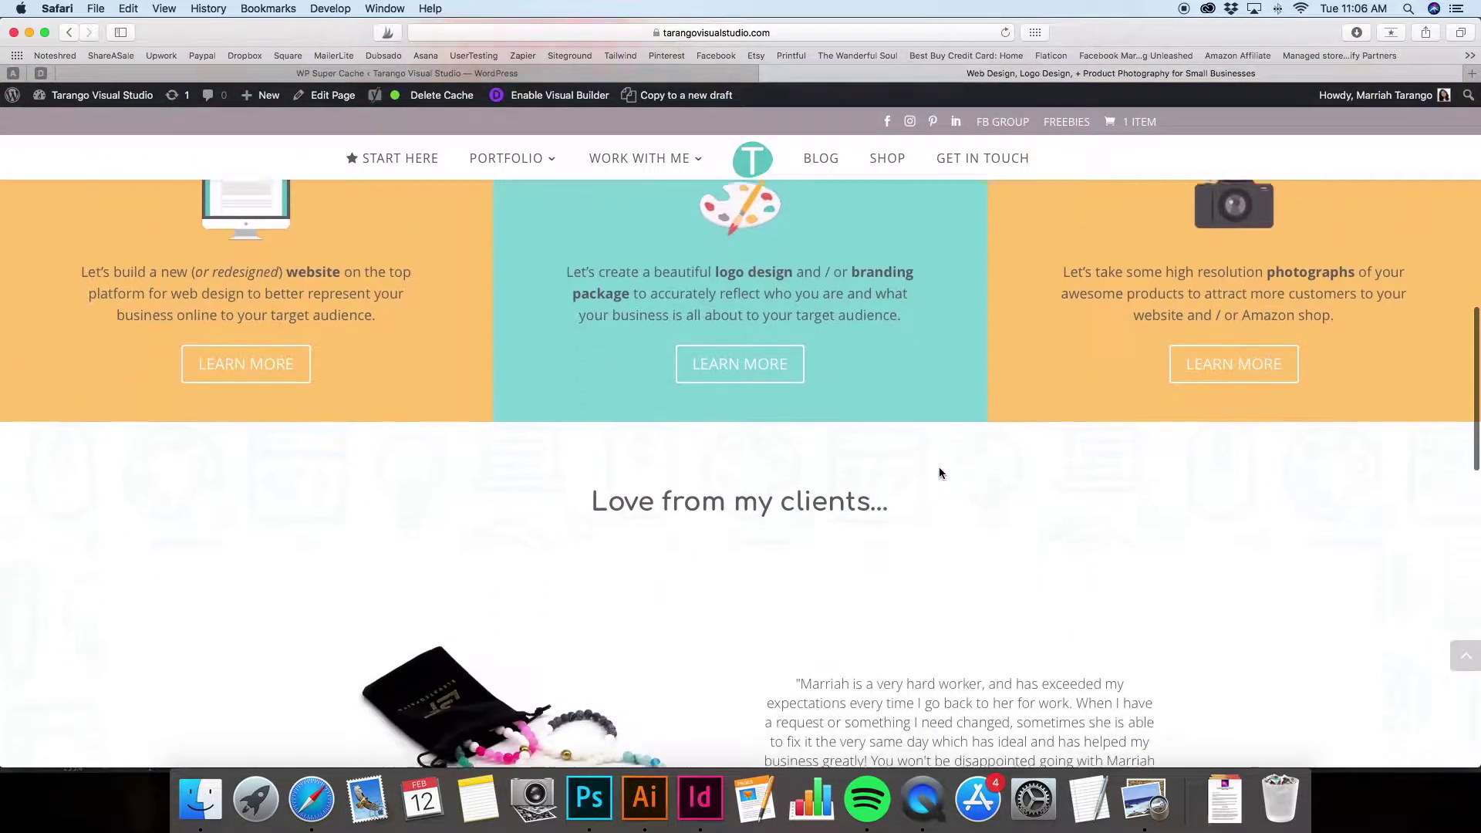
pyautogui.scroll(1, 1296, 288)
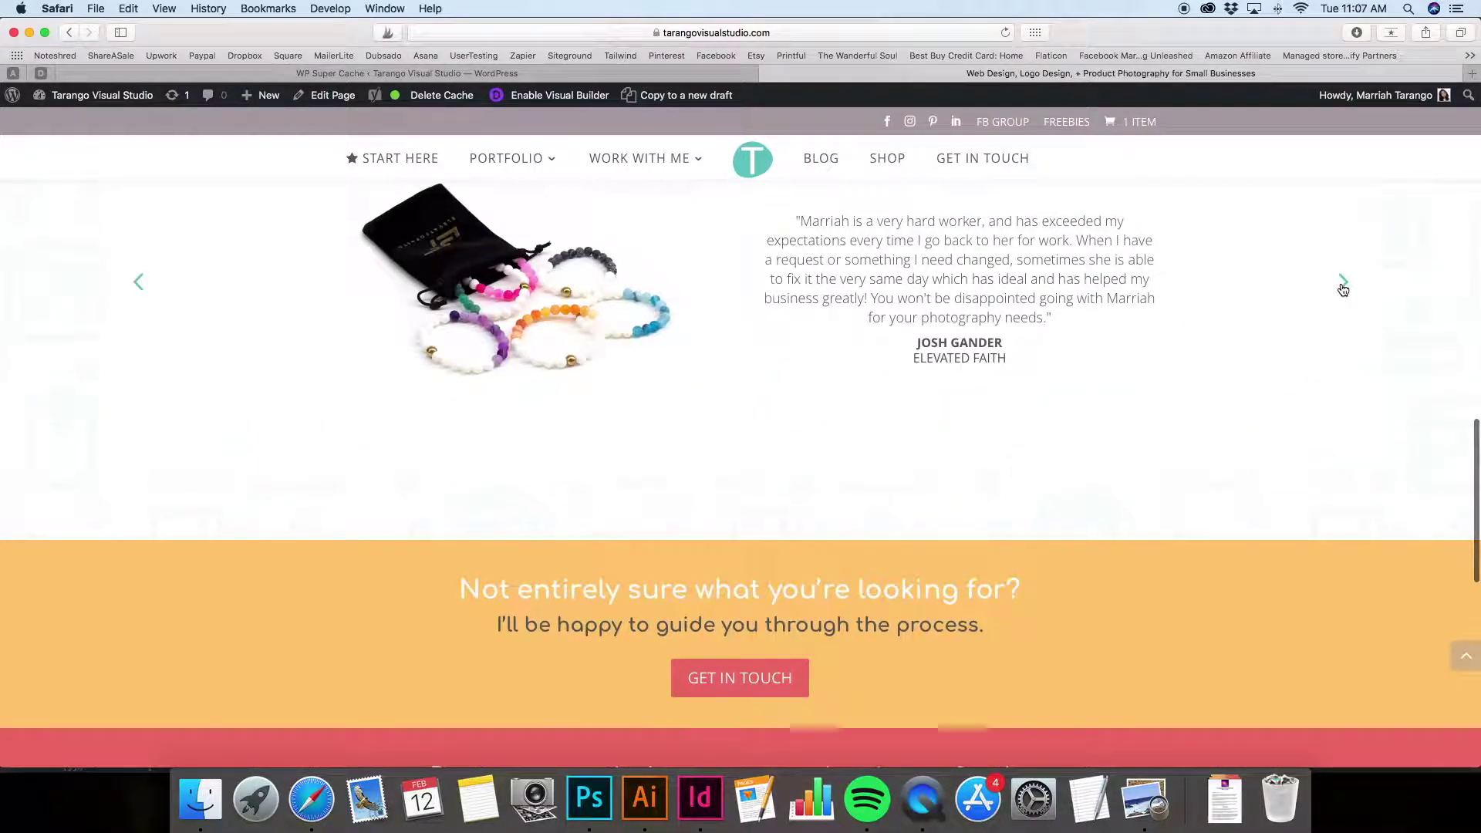
pyautogui.scroll(-7, 1305, 471)
pyautogui.scroll(-3, 1305, 471)
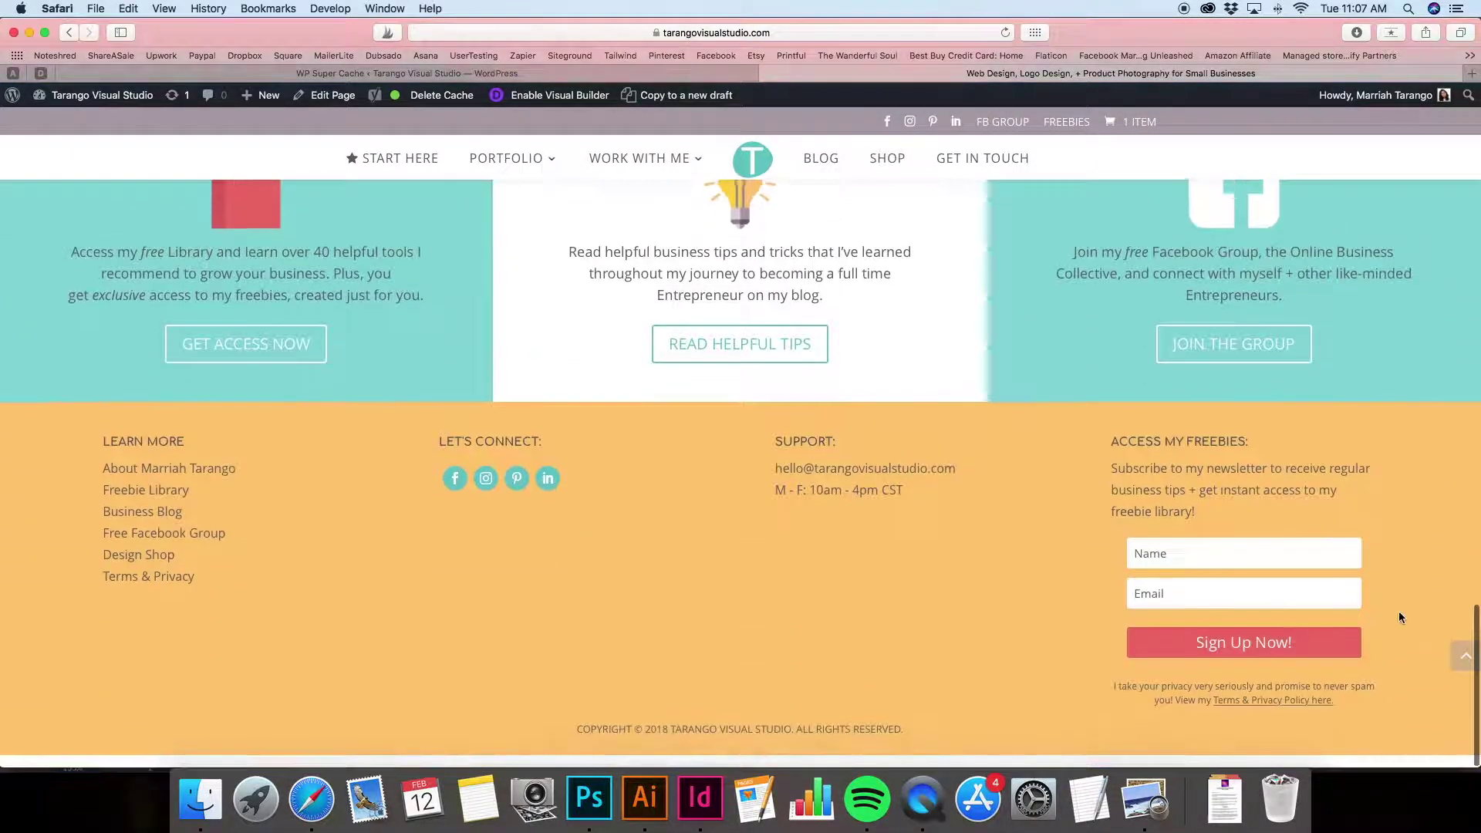
pyautogui.scroll(20, 1399, 610)
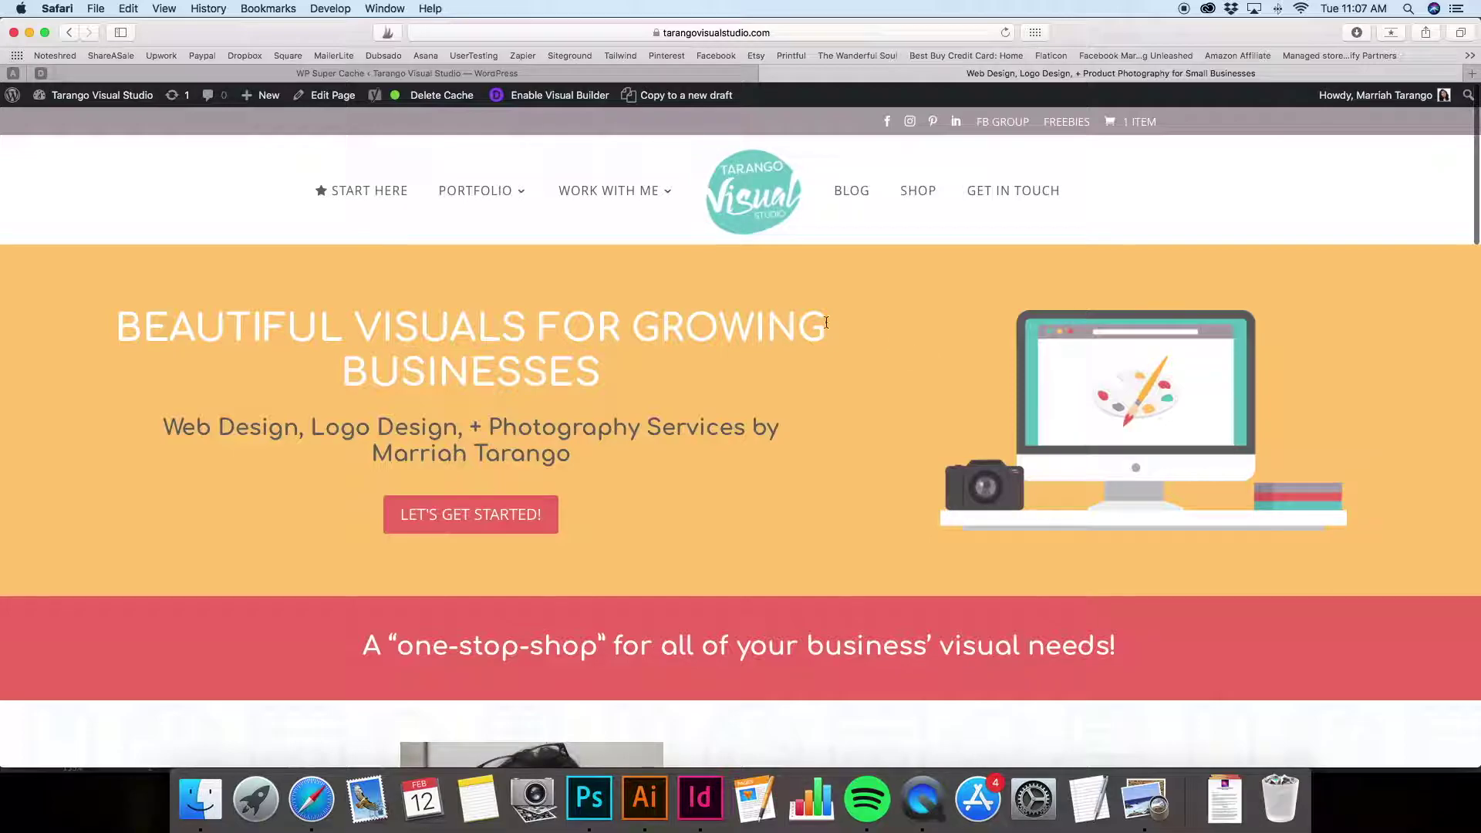
# Open the WordPress Web Design page from the site's Portfolio and check the whole page for errors
pyautogui.moveTo(494, 193)
pyautogui.click(494, 286)
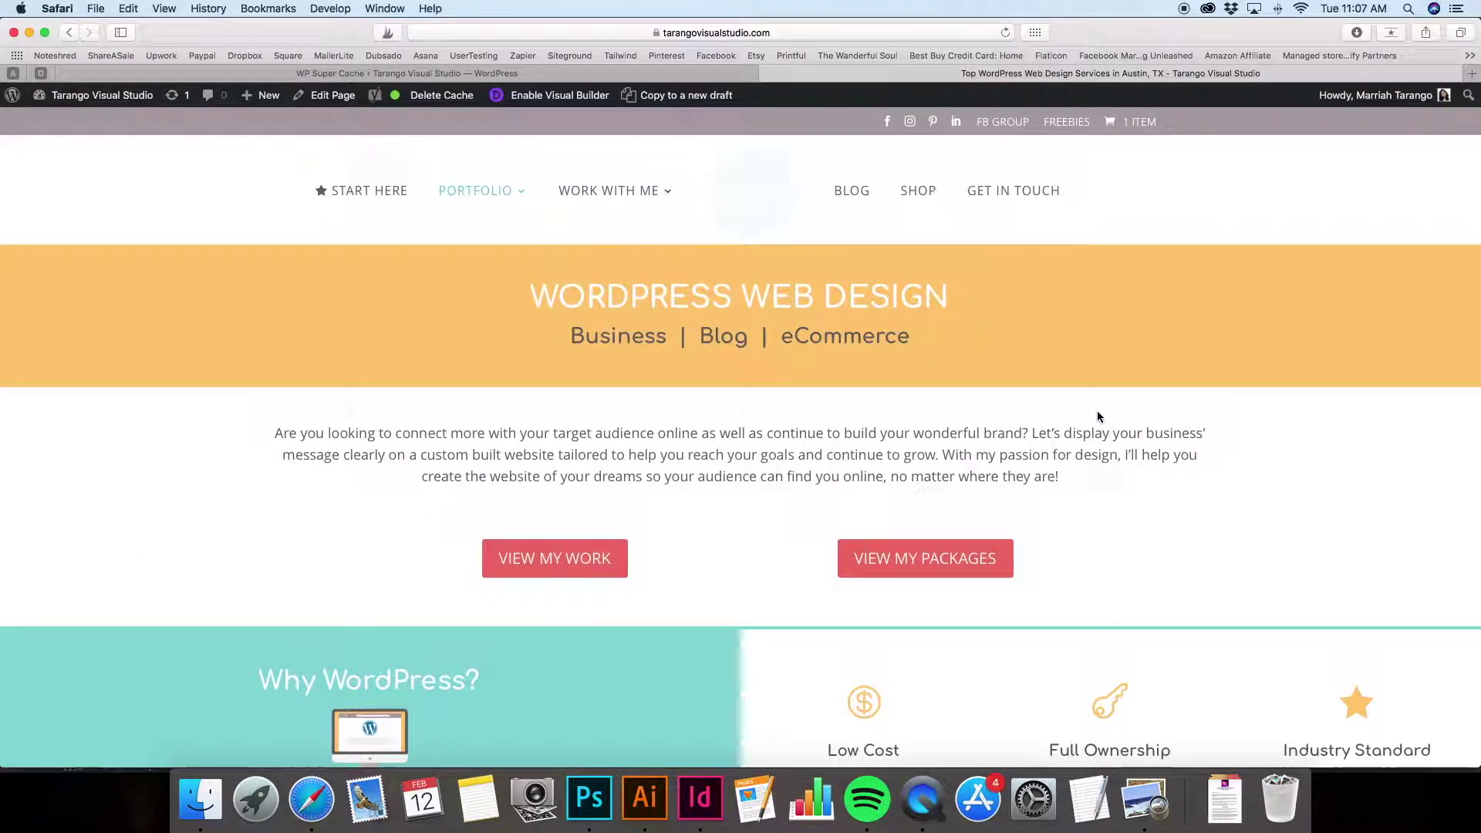
pyautogui.scroll(-5, 785, 487)
pyautogui.scroll(-5, 787, 490)
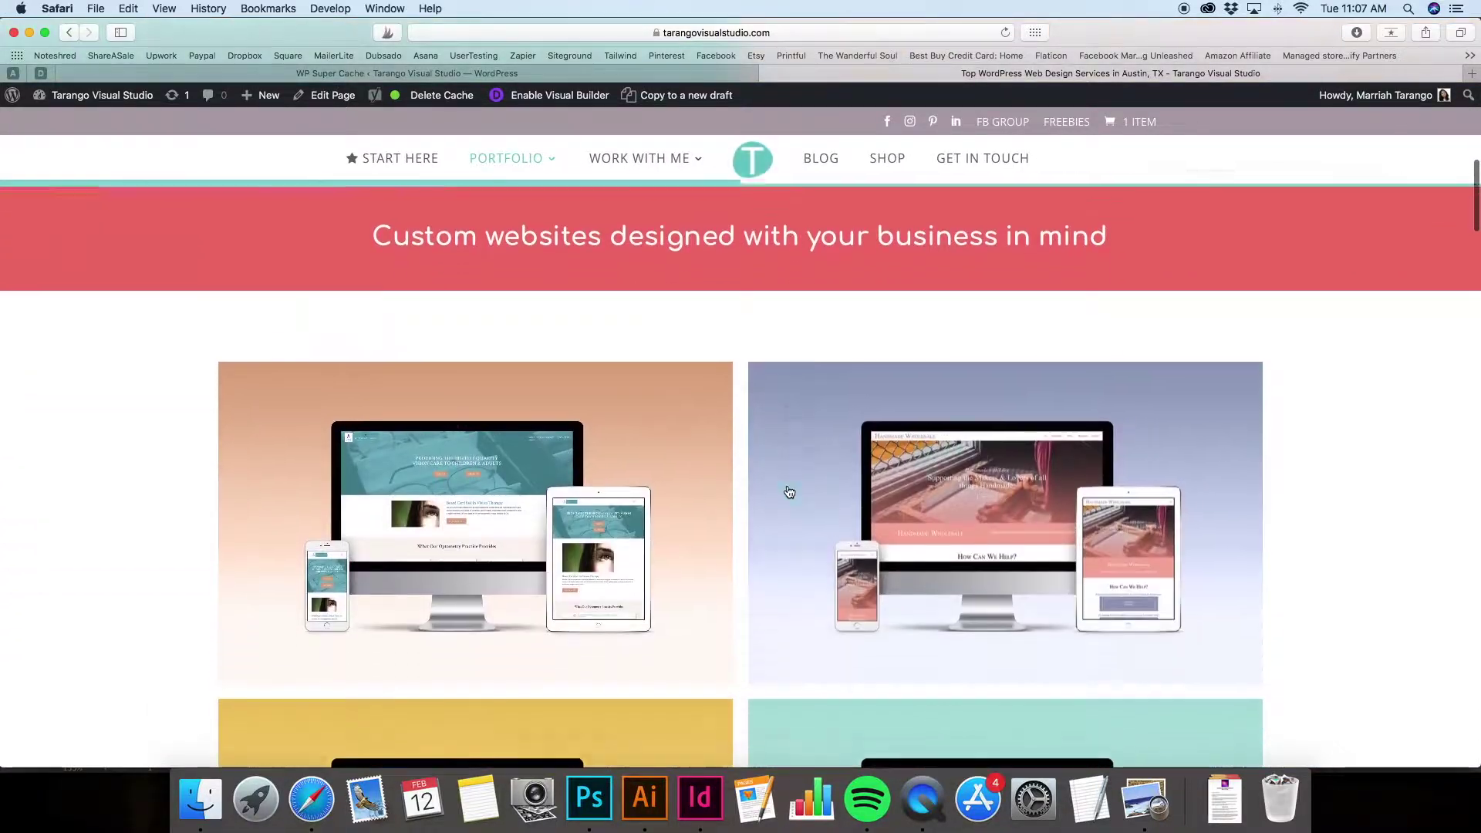
pyautogui.scroll(10, 787, 490)
pyautogui.click(887, 571)
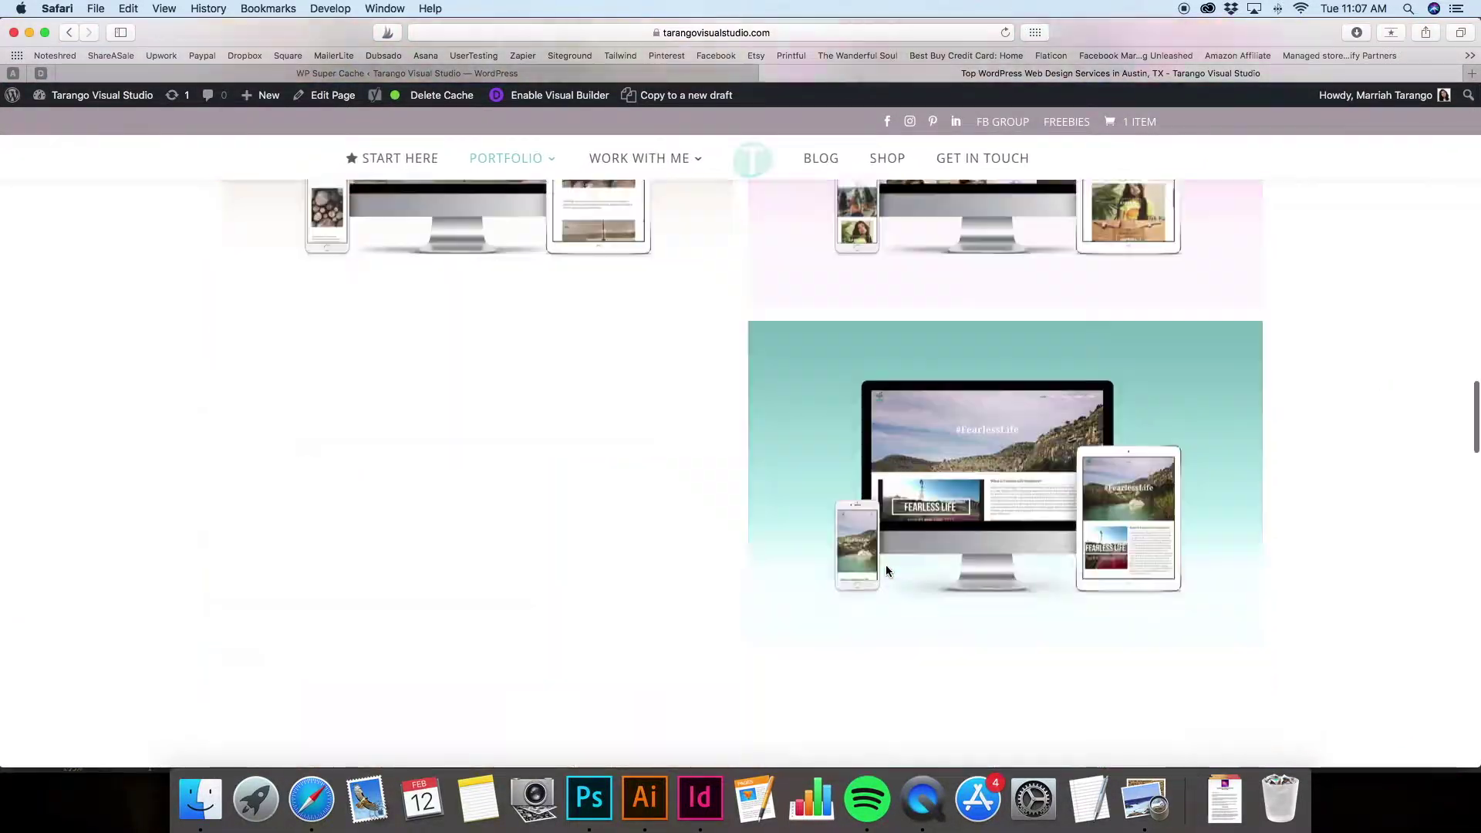
pyautogui.scroll(-8, 1291, 562)
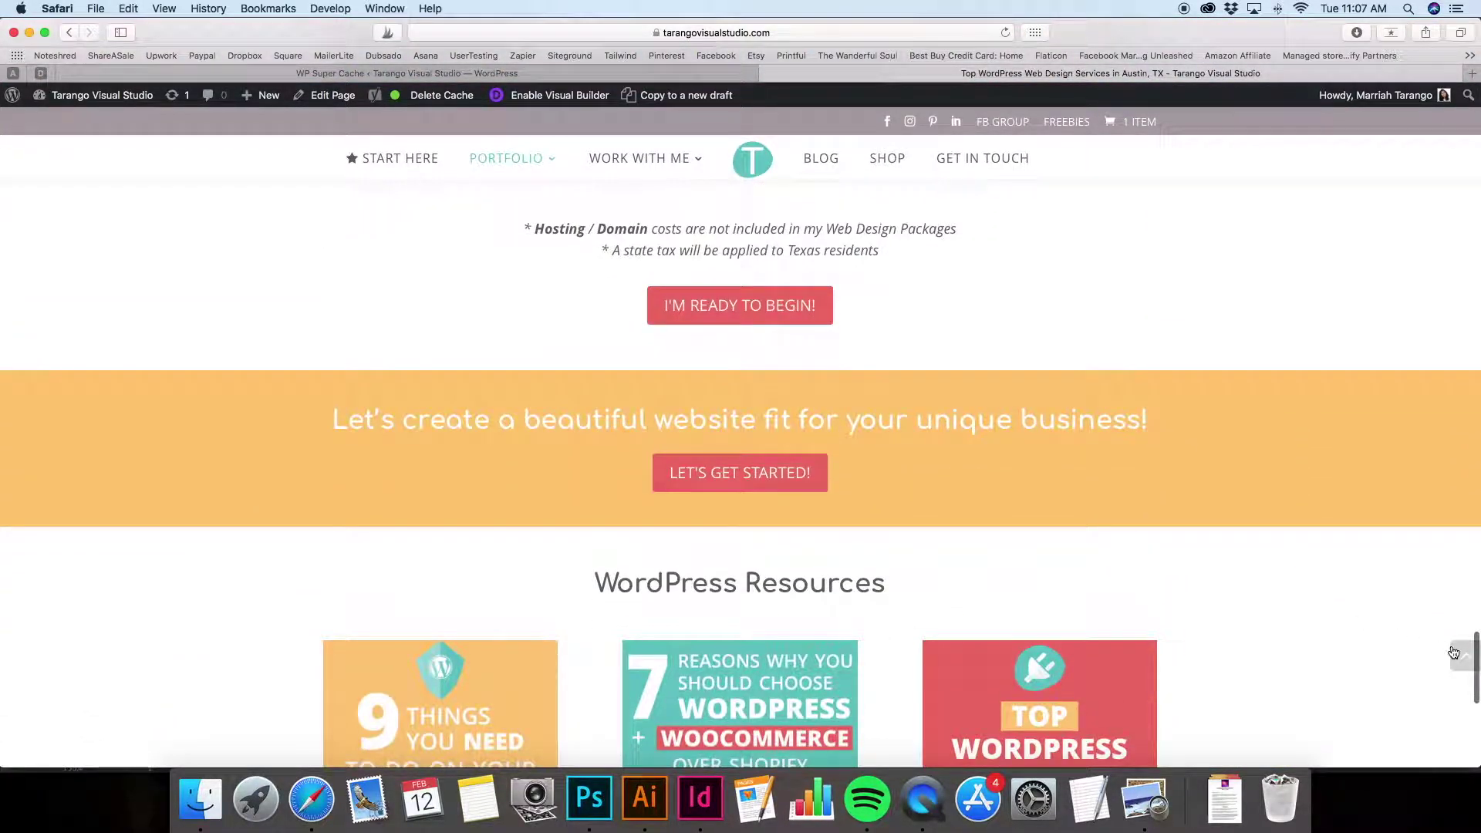
pyautogui.click(1453, 653)
# Open the blog post "9 Things You Should be Doing on Your WordPress Website", test its Pinterest share pop-up and check the article for errors
pyautogui.click(850, 191)
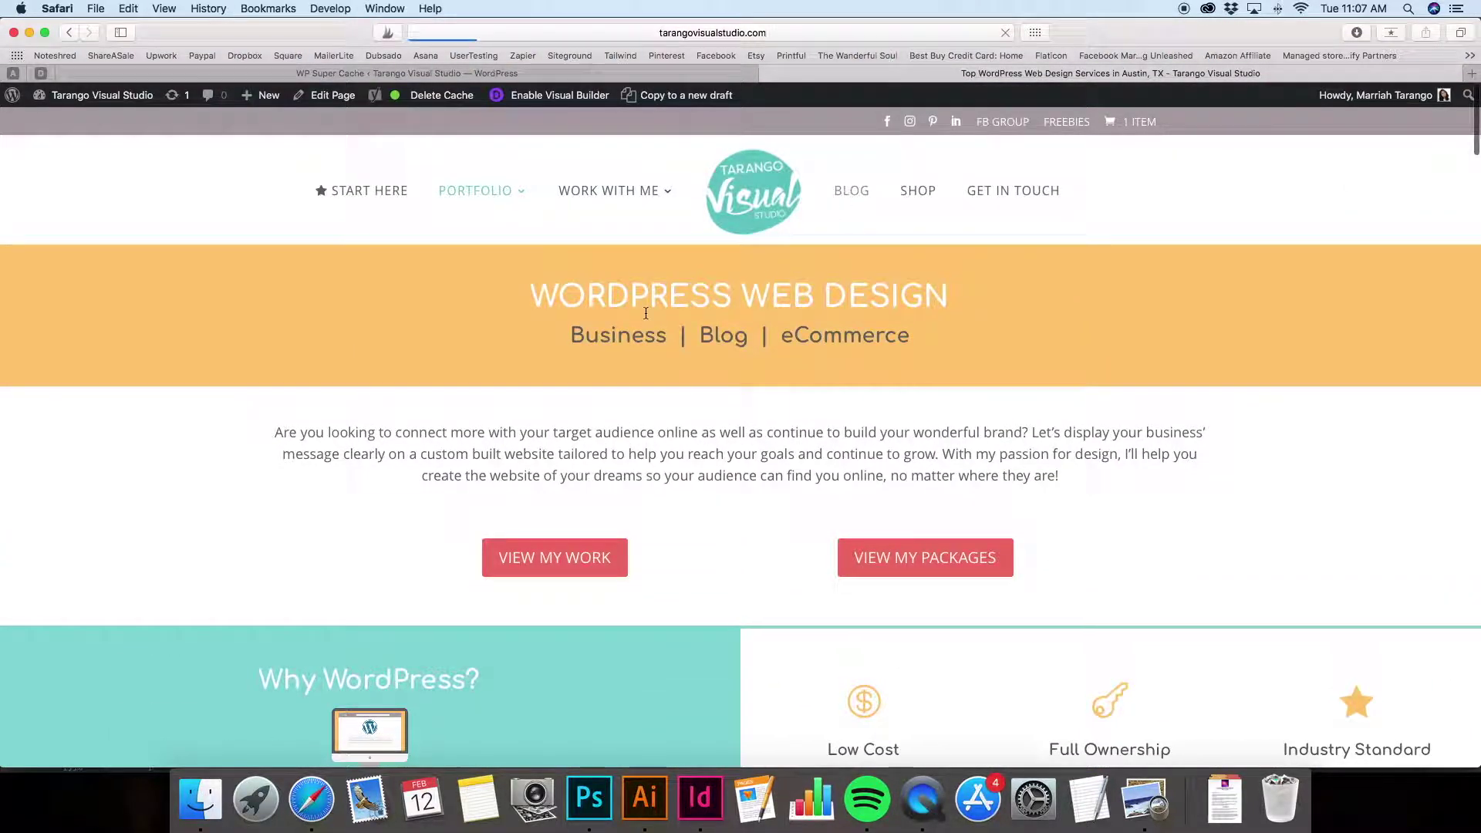
pyautogui.scroll(-5, 616, 351)
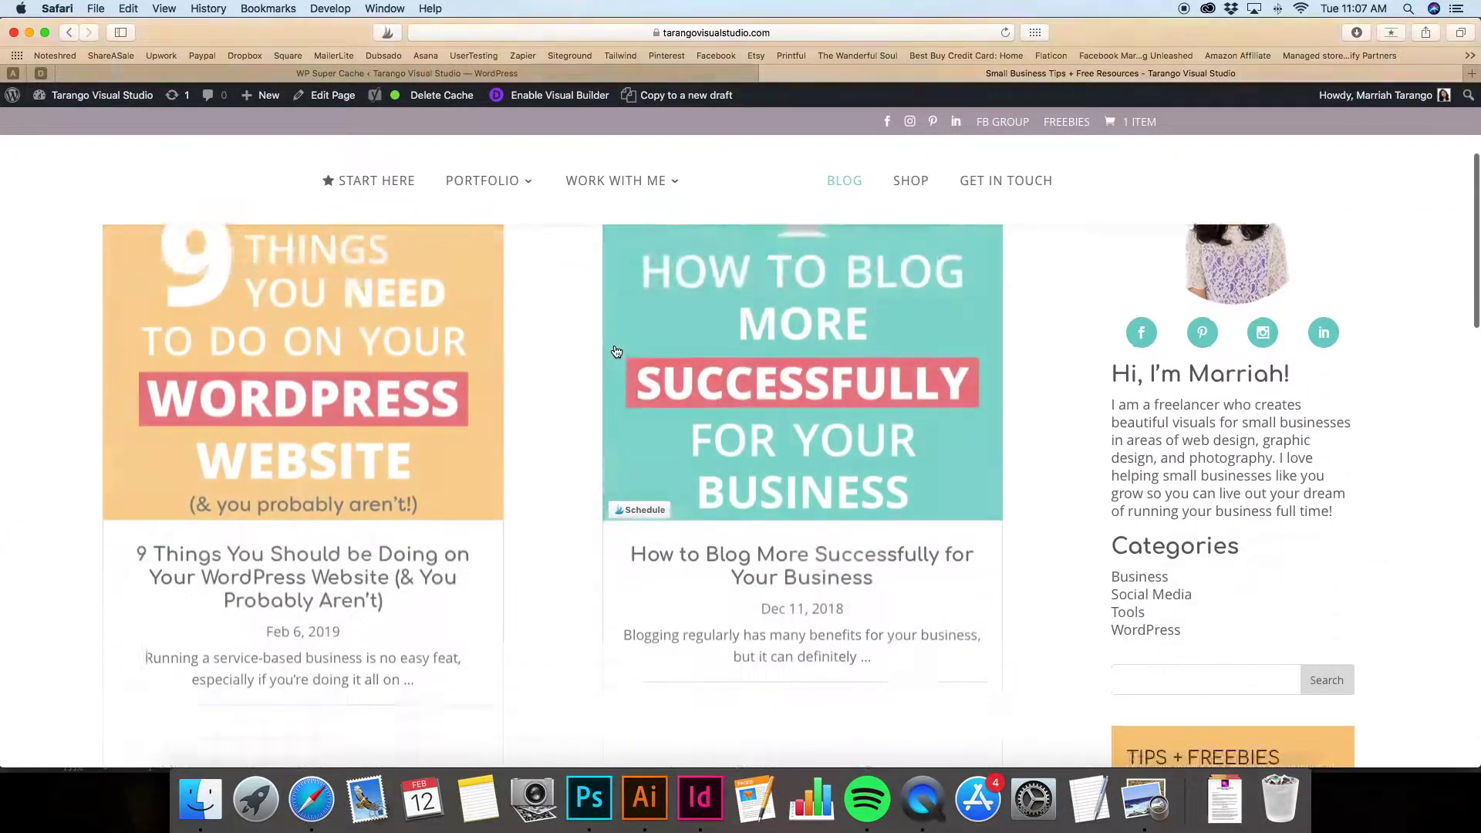
pyautogui.scroll(-3, 616, 351)
pyautogui.click(308, 267)
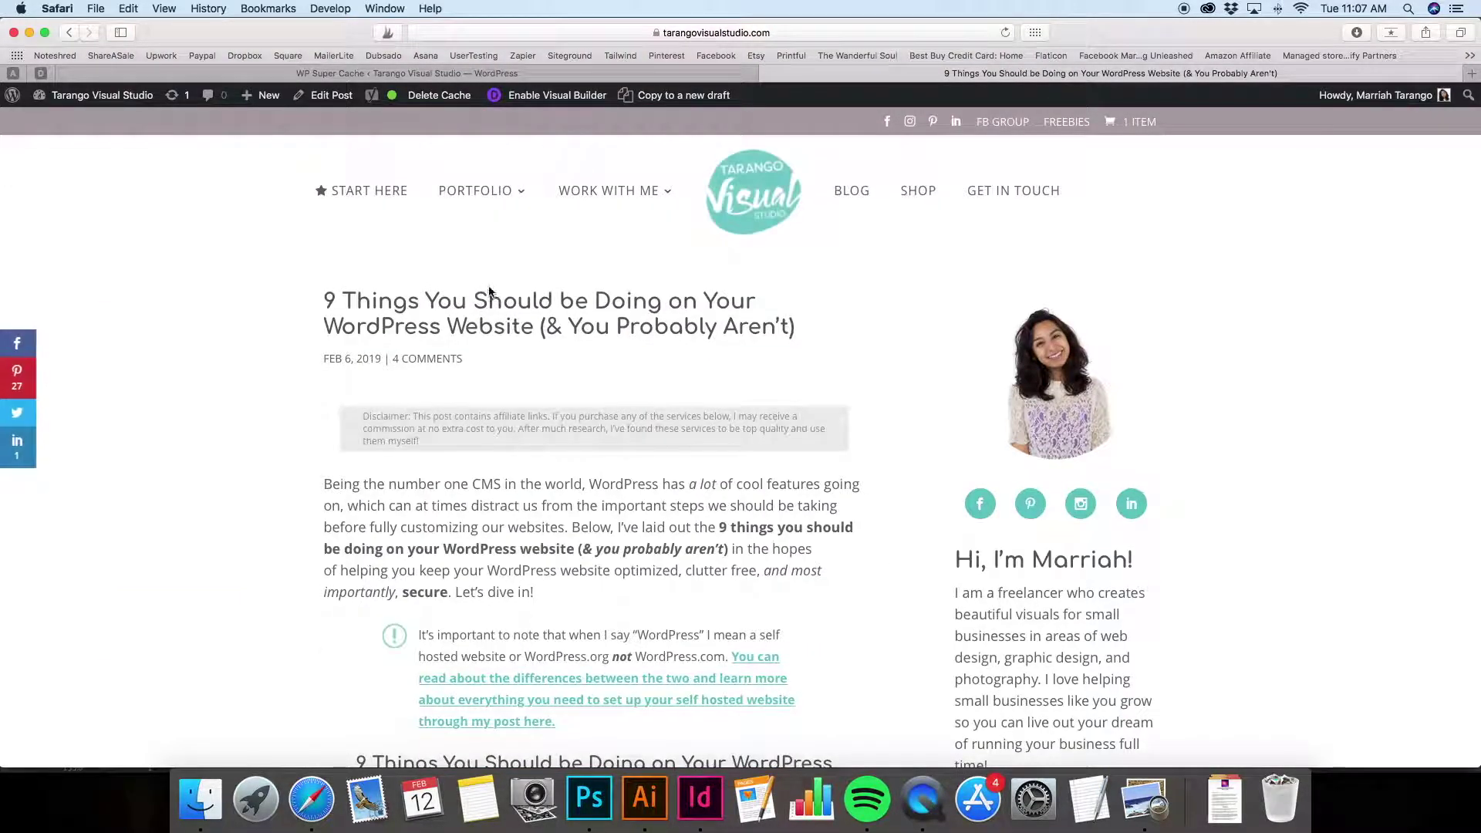
pyautogui.click(22, 388)
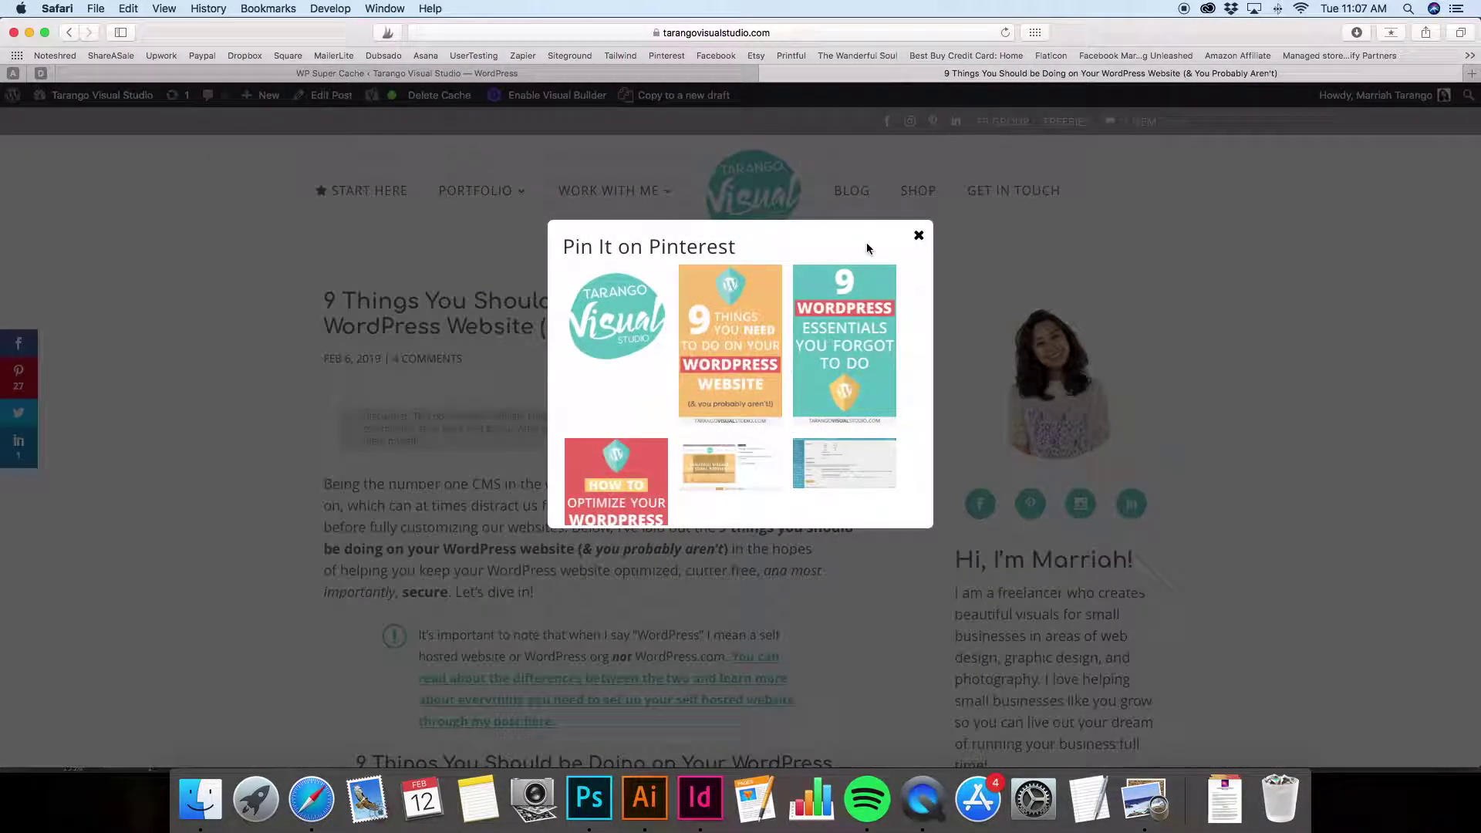
pyautogui.click(919, 238)
pyautogui.scroll(-20, 920, 282)
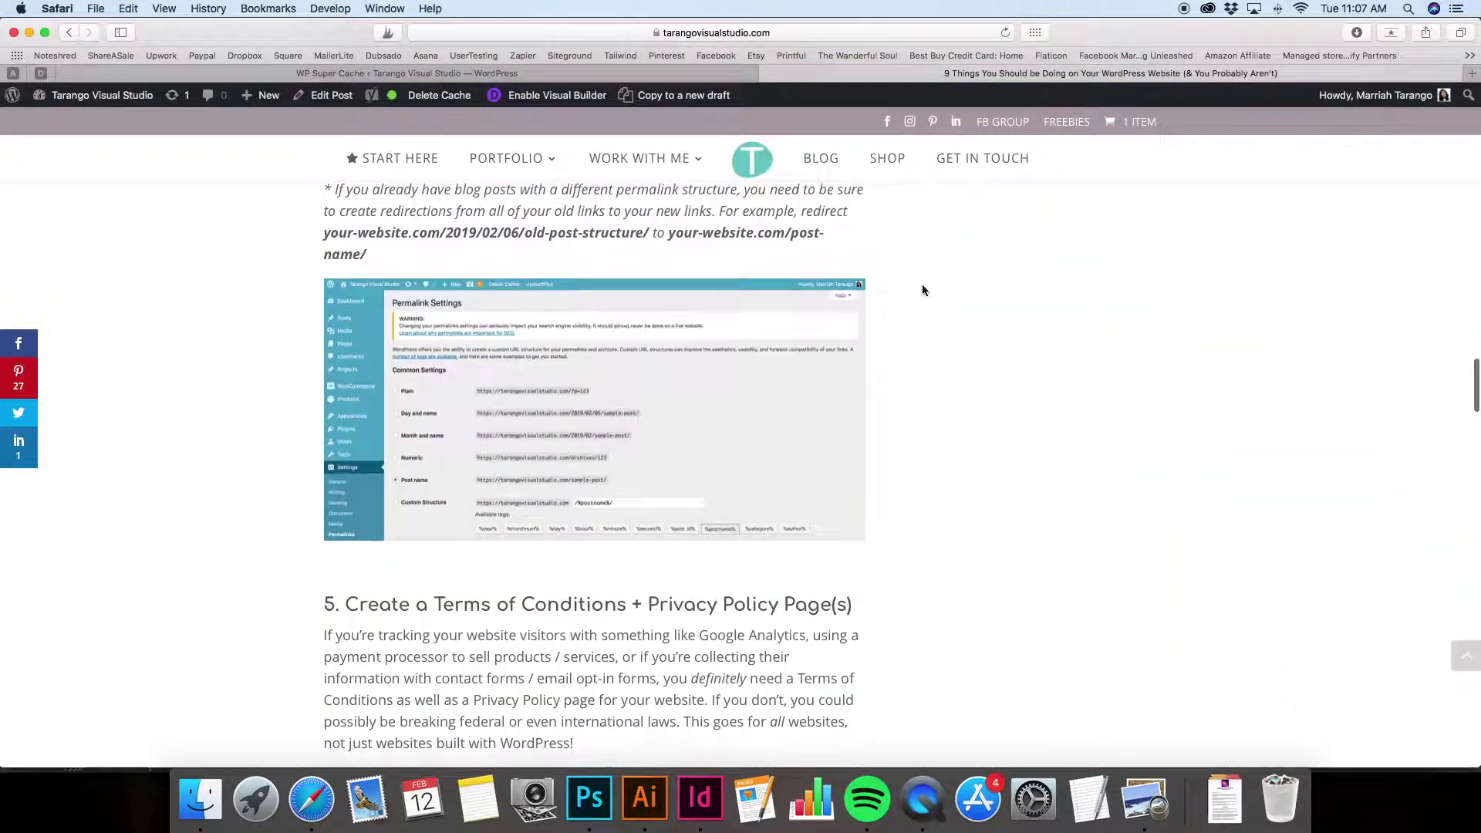
# Test the shop by adding The Ultimate Web Design Checklist to the cart, and check the cart page for errors
pyautogui.click(894, 165)
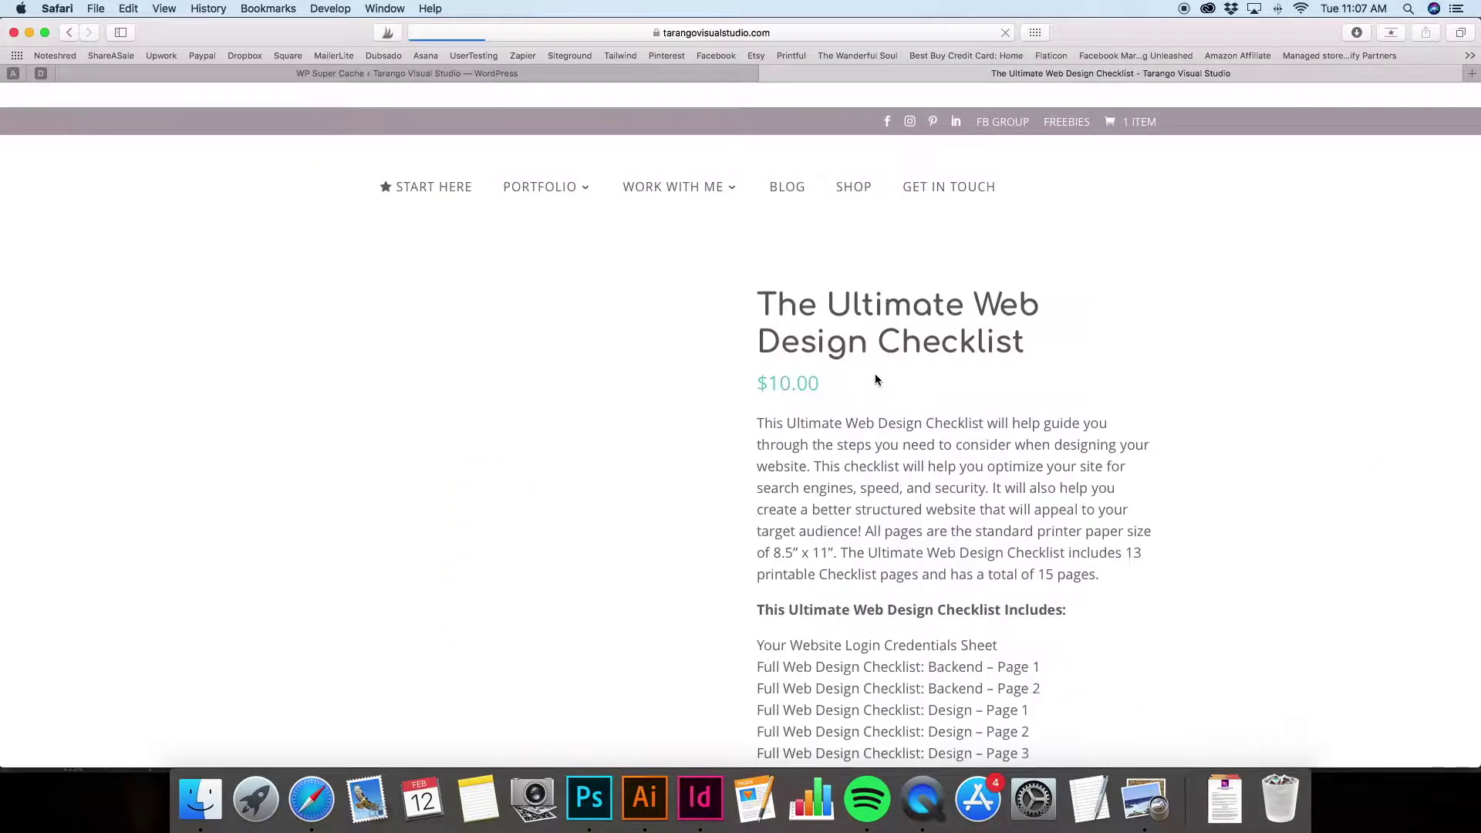
pyautogui.scroll(-5, 876, 370)
pyautogui.scroll(-2, 886, 373)
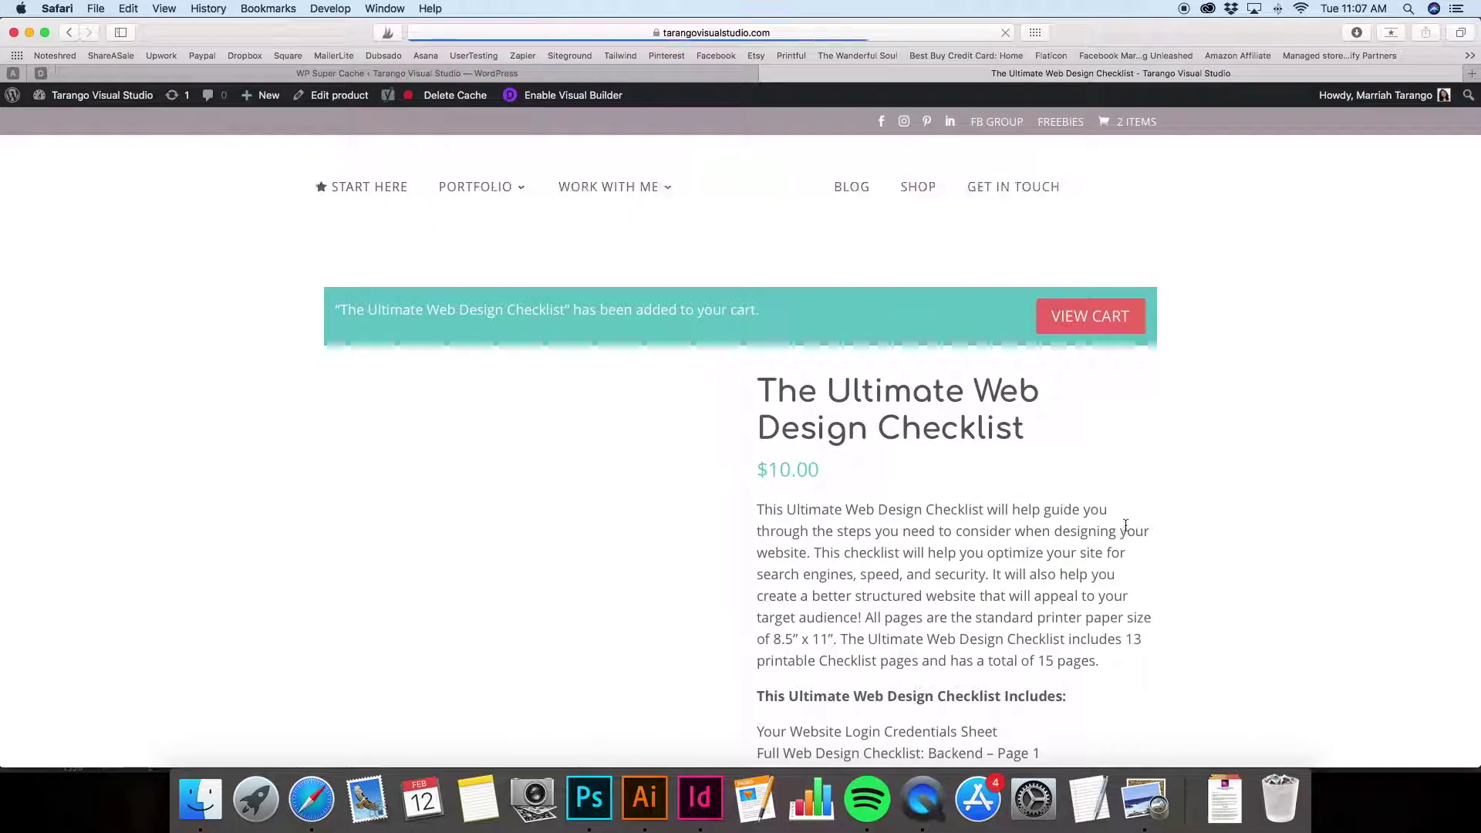
pyautogui.click(1094, 316)
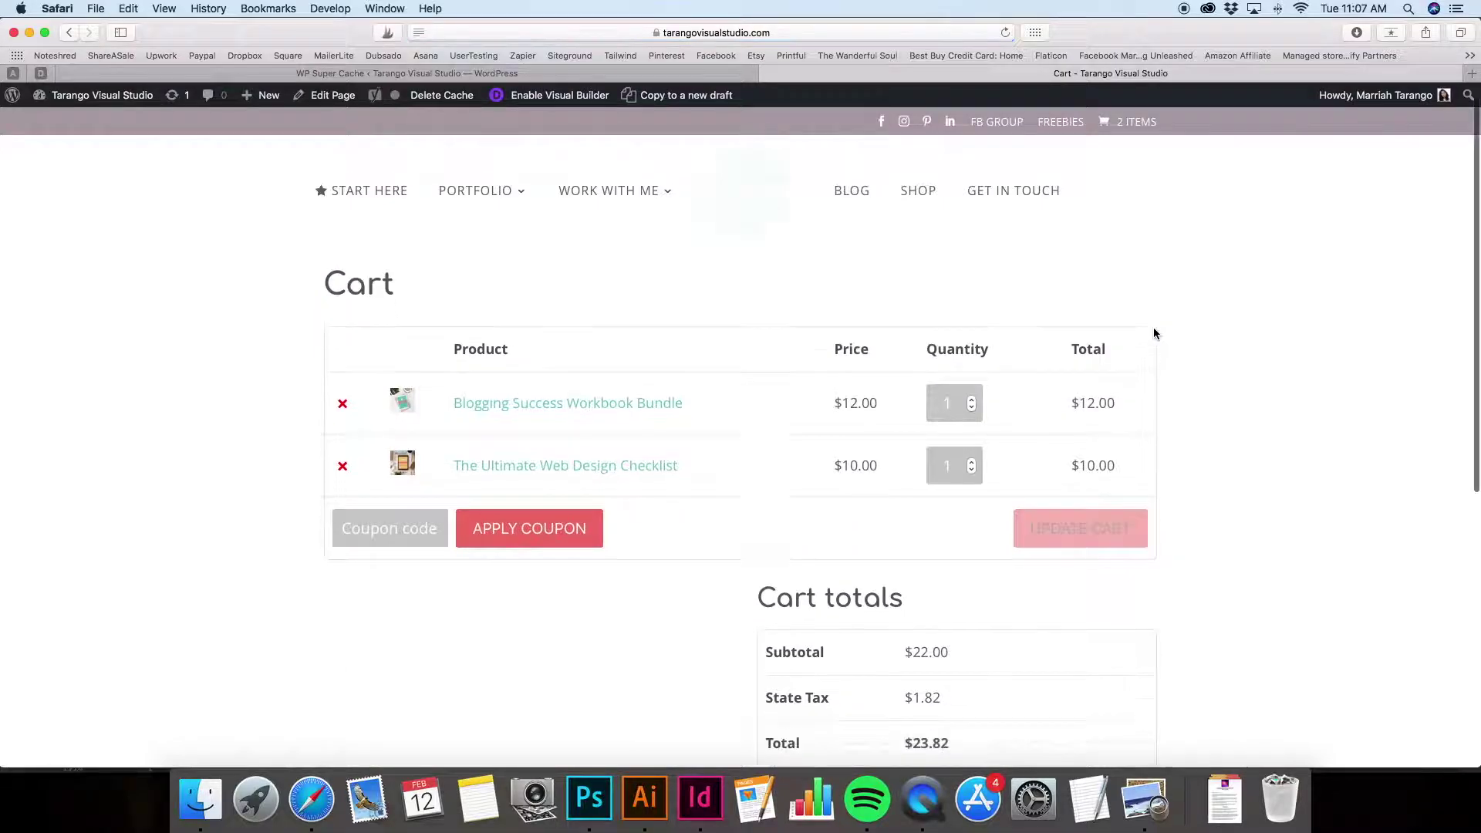
pyautogui.scroll(-10, 1154, 333)
pyautogui.scroll(10, 1154, 333)
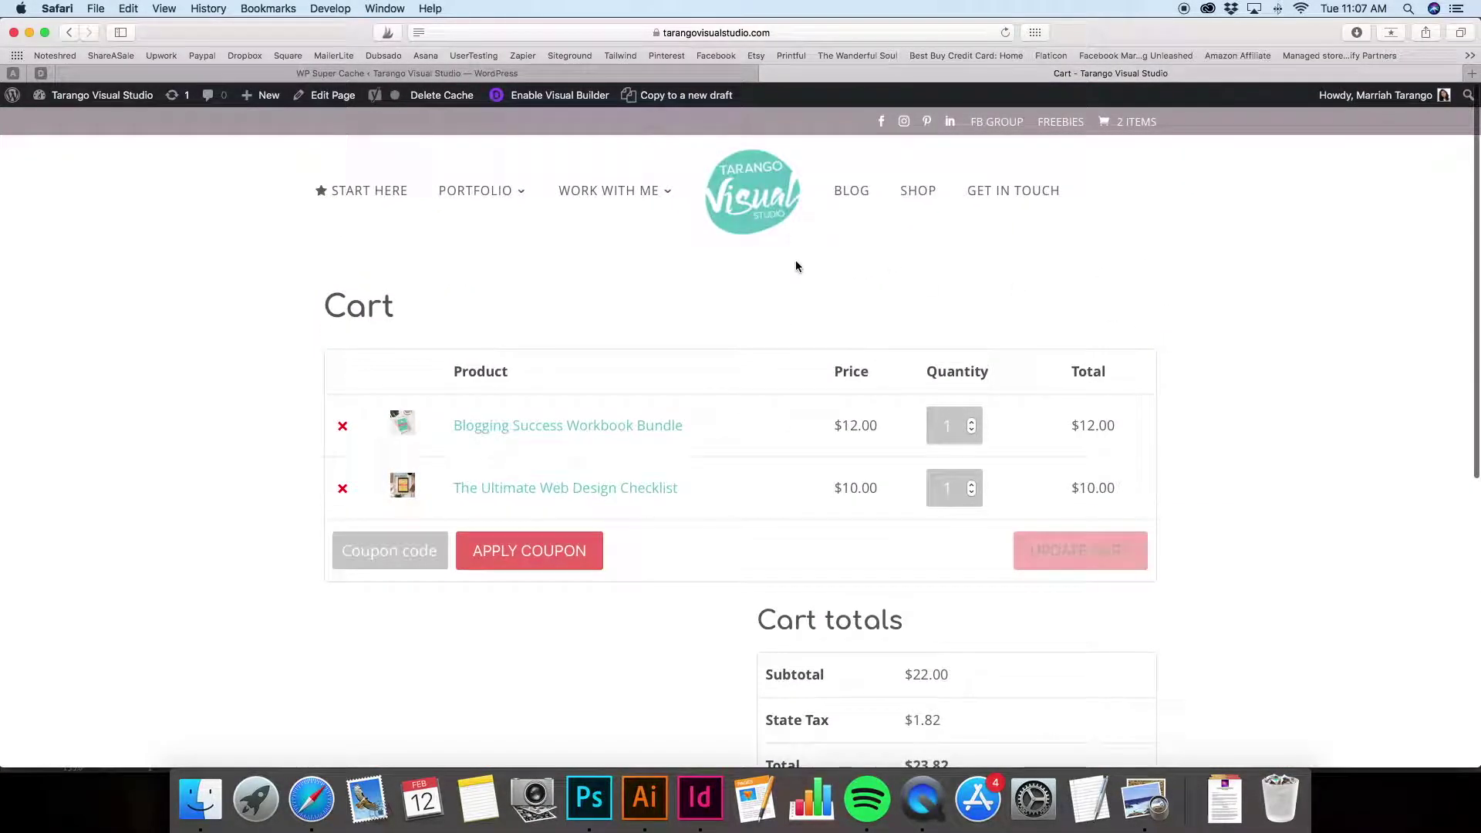
# In Preview, mark Check live site for errors, the restore-from-backup item and the Update Plugins heading as done in the checklist
pyautogui.click(1144, 796)
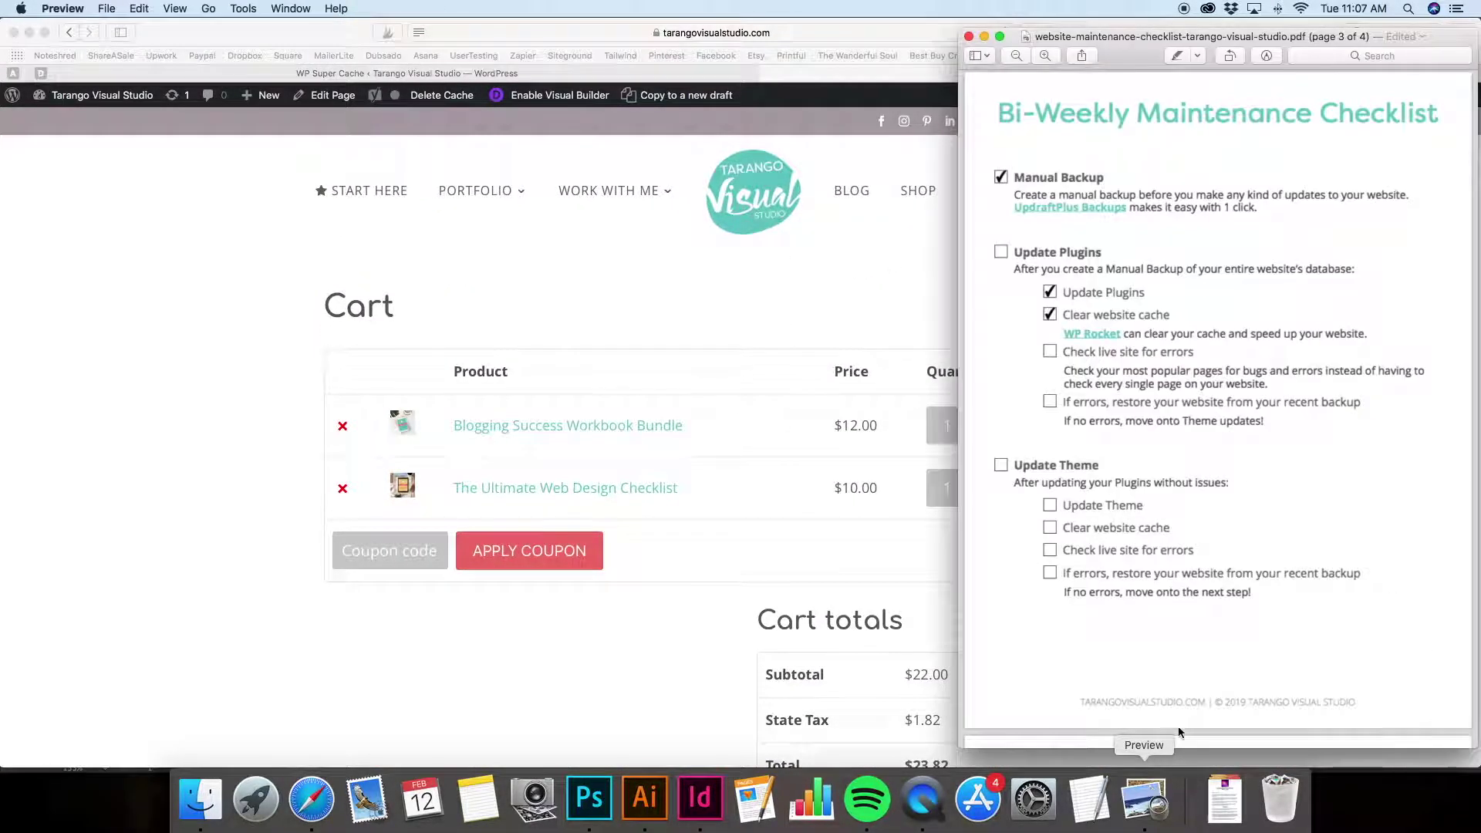
pyautogui.click(1049, 349)
pyautogui.scroll(1, 1039, 356)
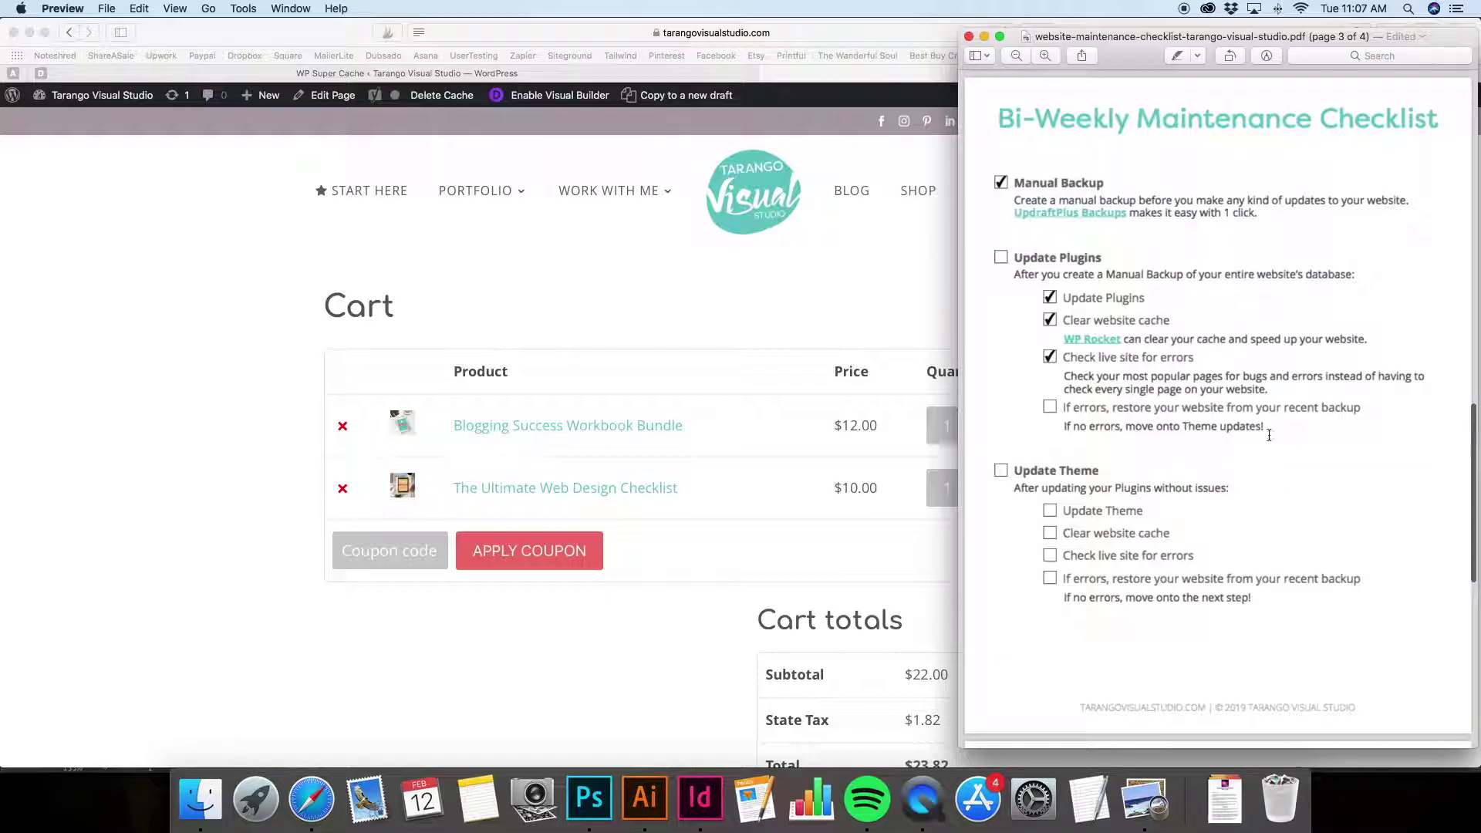
pyautogui.click(1050, 406)
pyautogui.click(1003, 261)
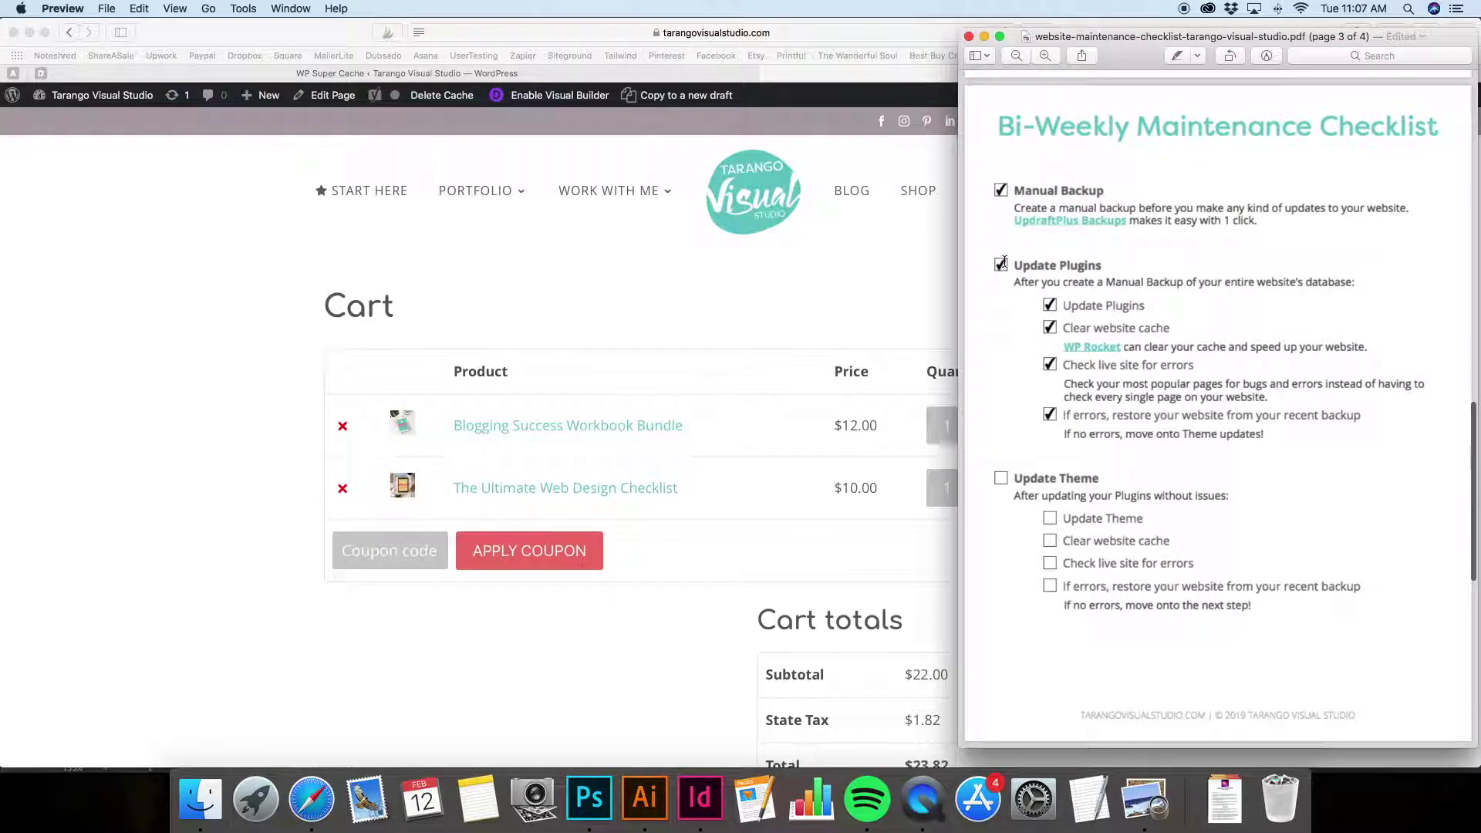
# Update the Divi theme from the WordPress Updates page in Safari, and mark the Update Theme sub-item as done in the Preview checklist
pyautogui.click(767, 317)
pyautogui.click(290, 71)
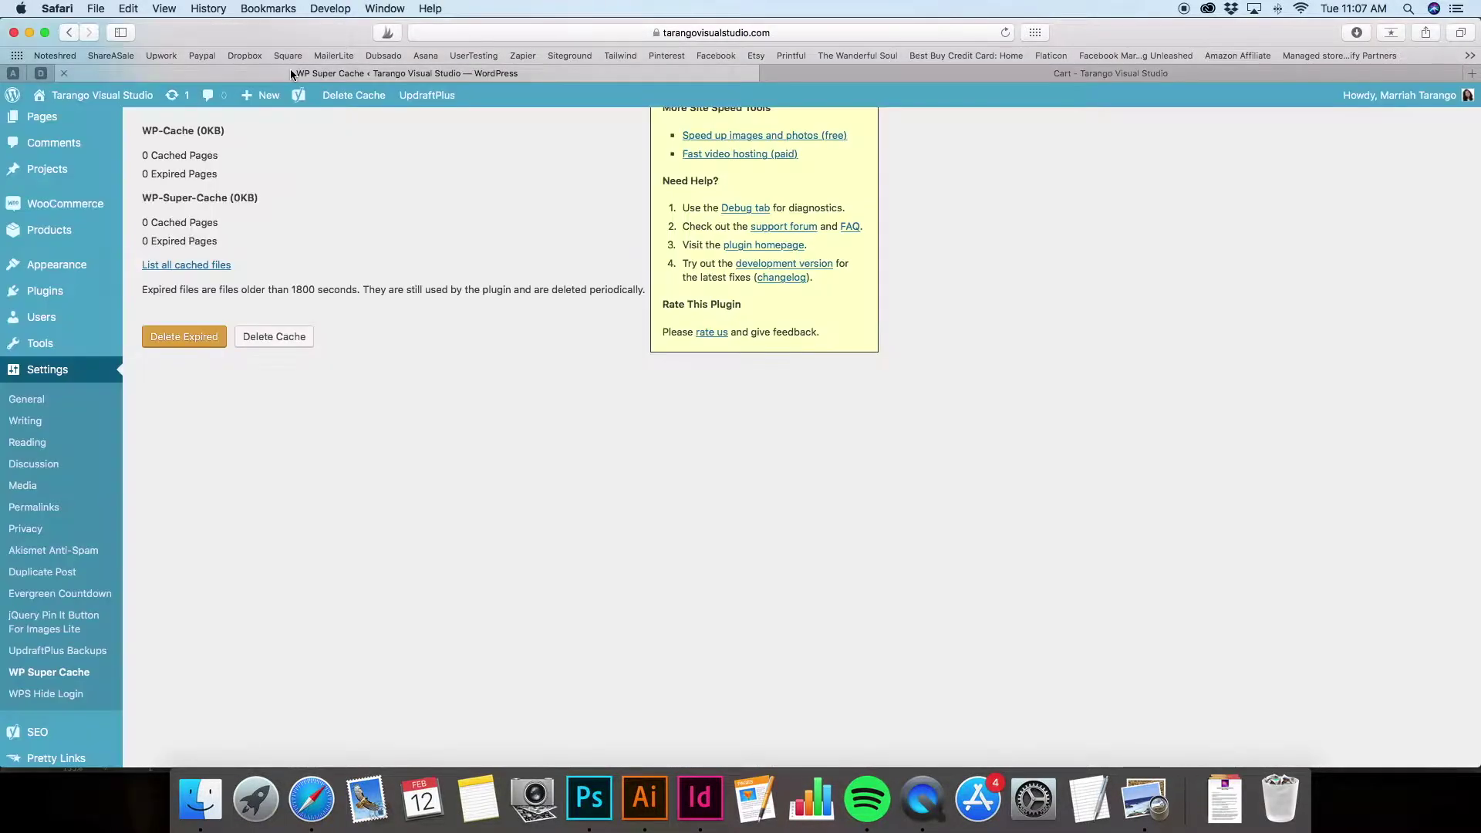
pyautogui.click(173, 102)
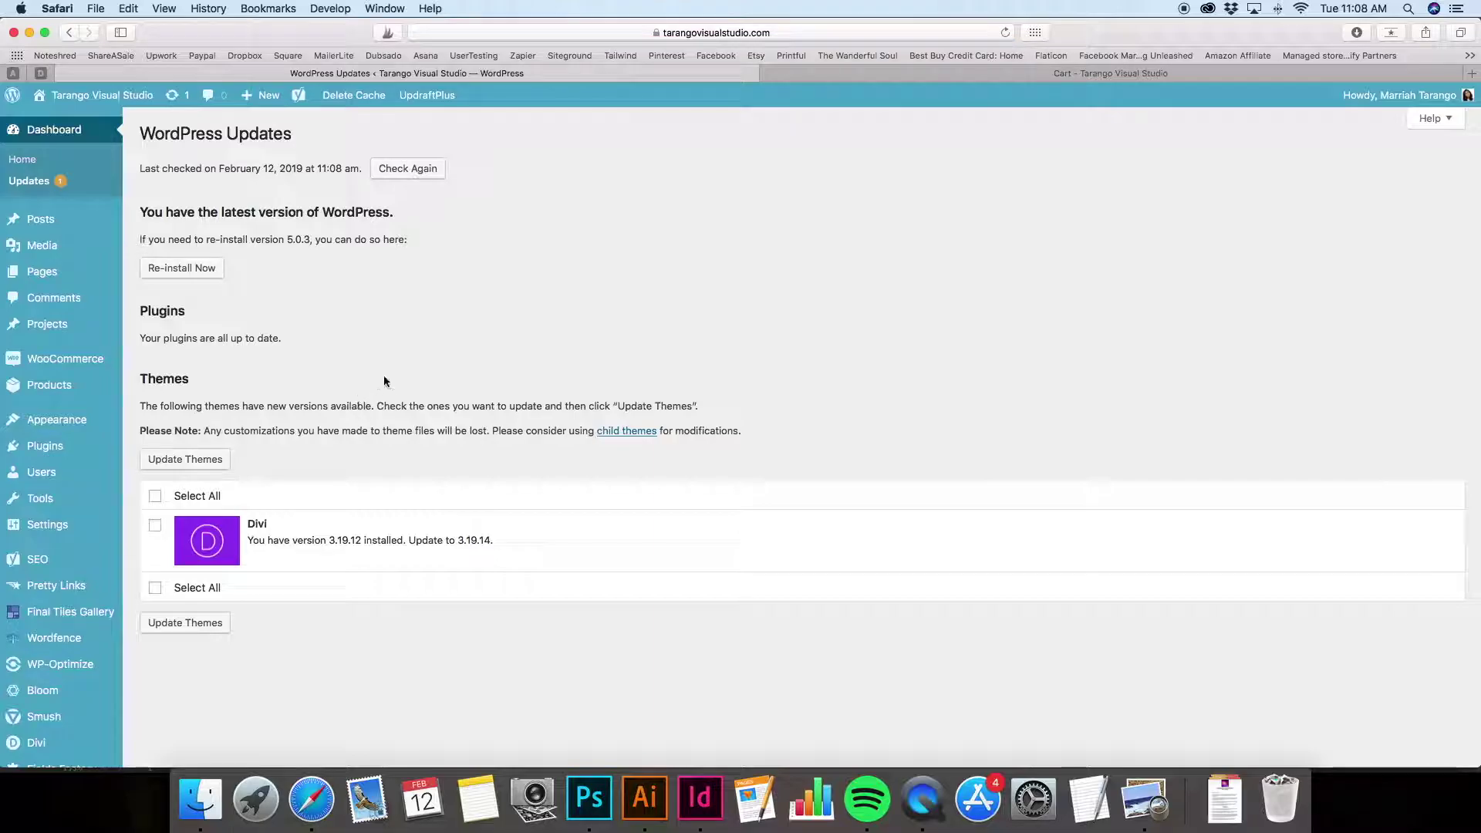
pyautogui.click(155, 496)
pyautogui.click(176, 461)
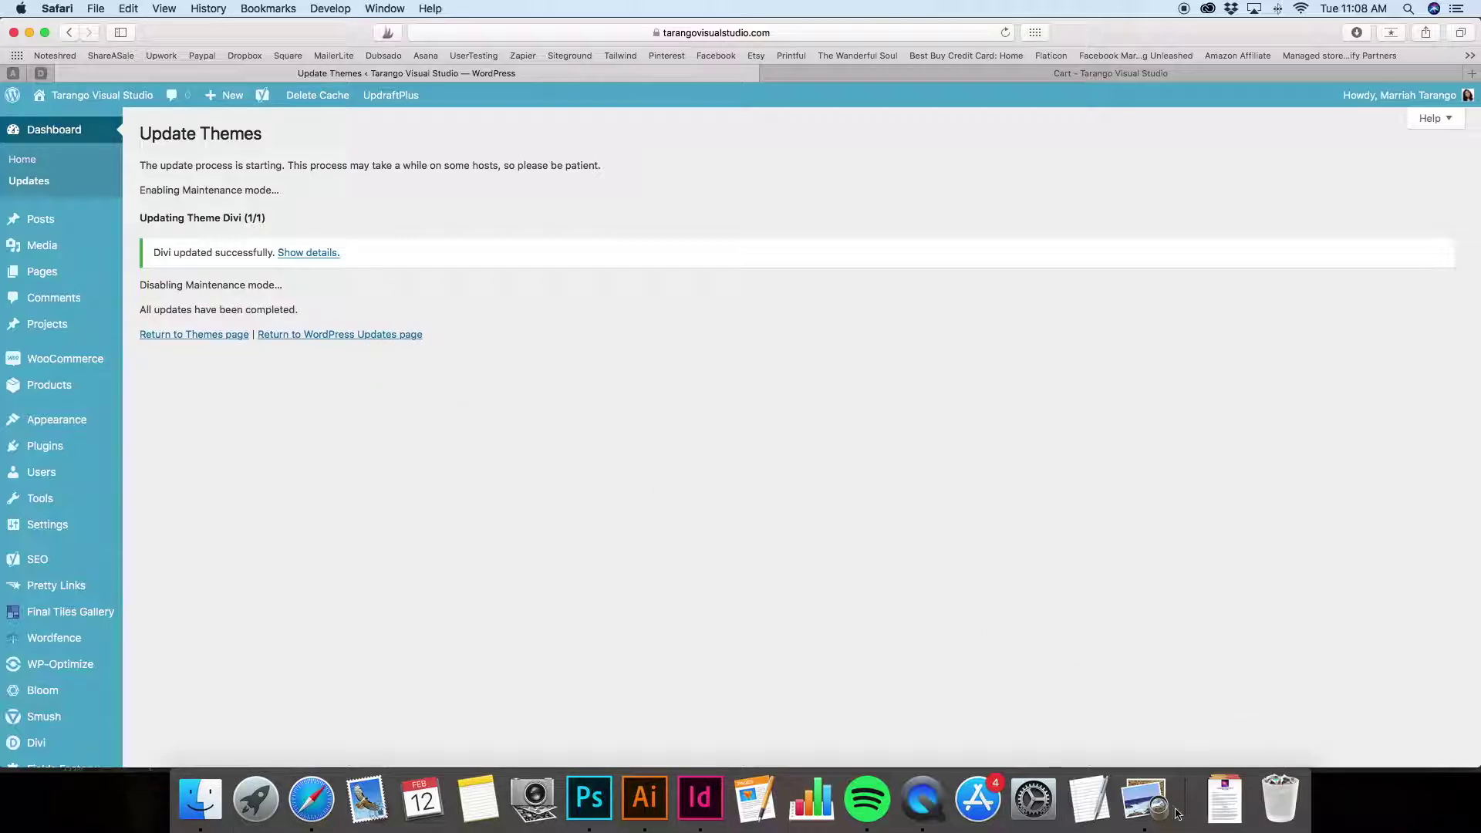
pyautogui.click(1144, 800)
pyautogui.click(1050, 518)
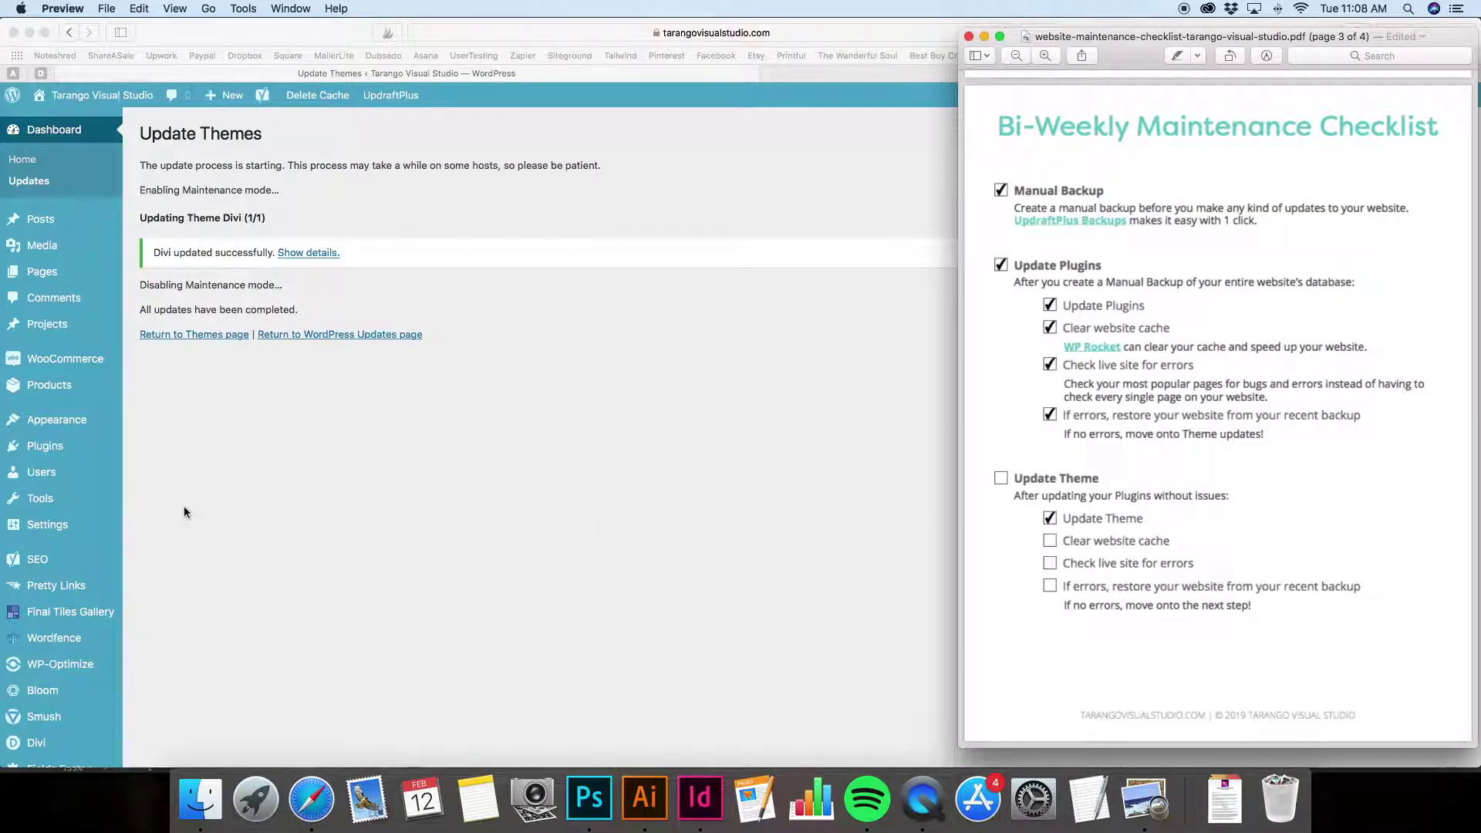
# Return to Safari and clear the website's cache again in the WP Super Cache settings following the theme update
pyautogui.click(151, 556)
pyautogui.moveTo(66, 523)
pyautogui.click(207, 702)
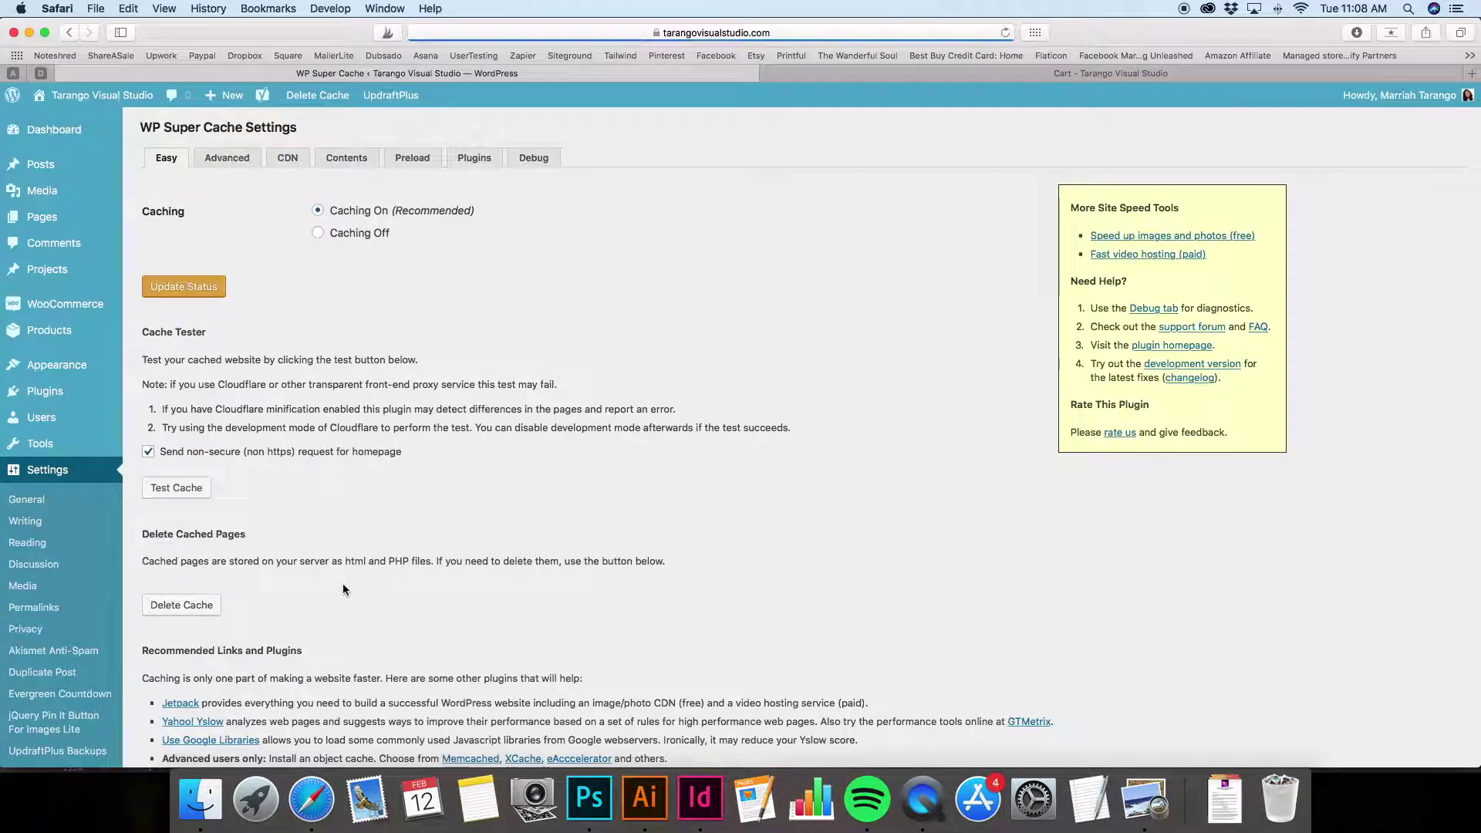
pyautogui.click(182, 608)
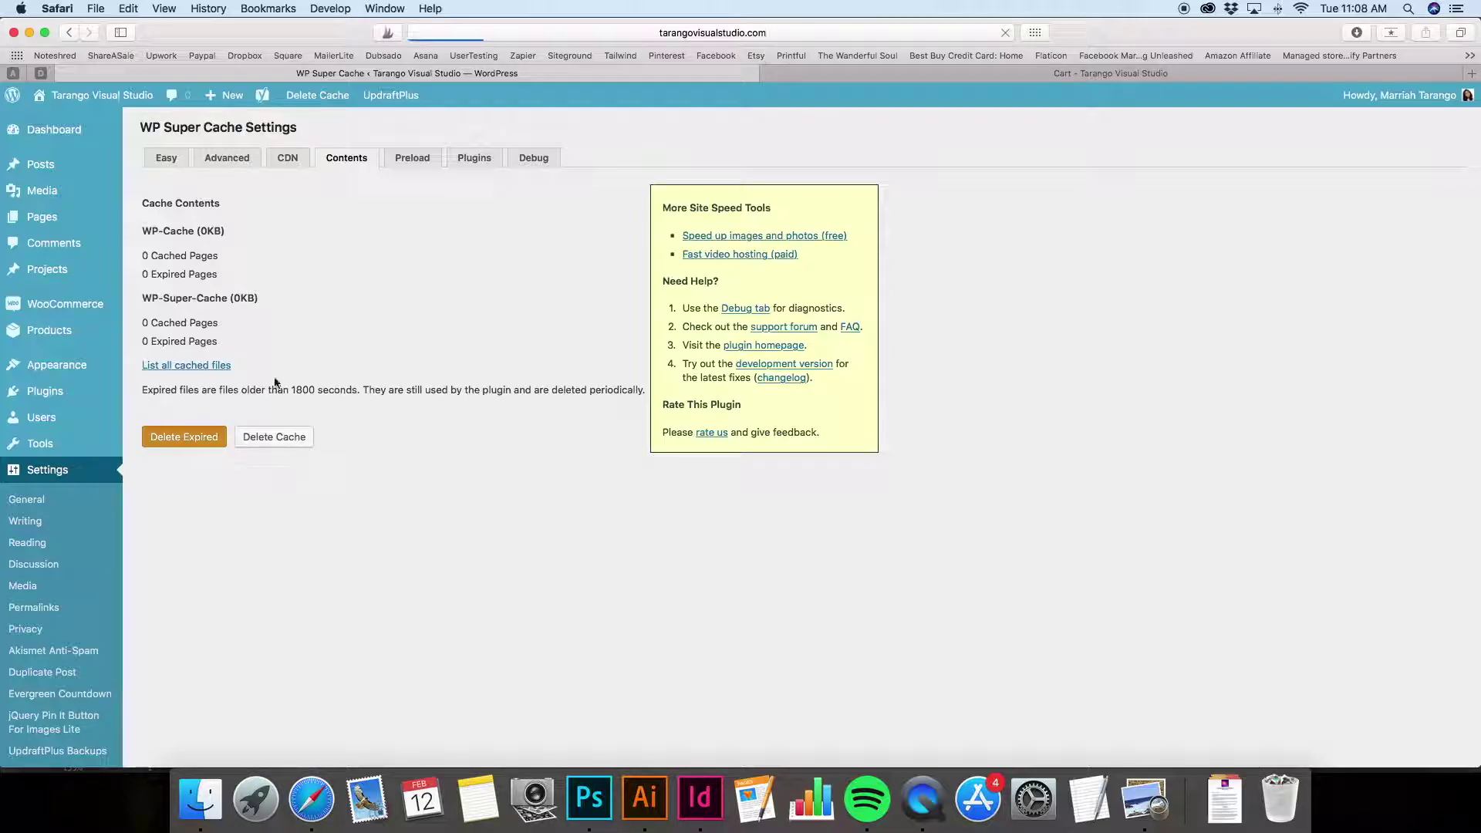
pyautogui.scroll(-3, 263, 386)
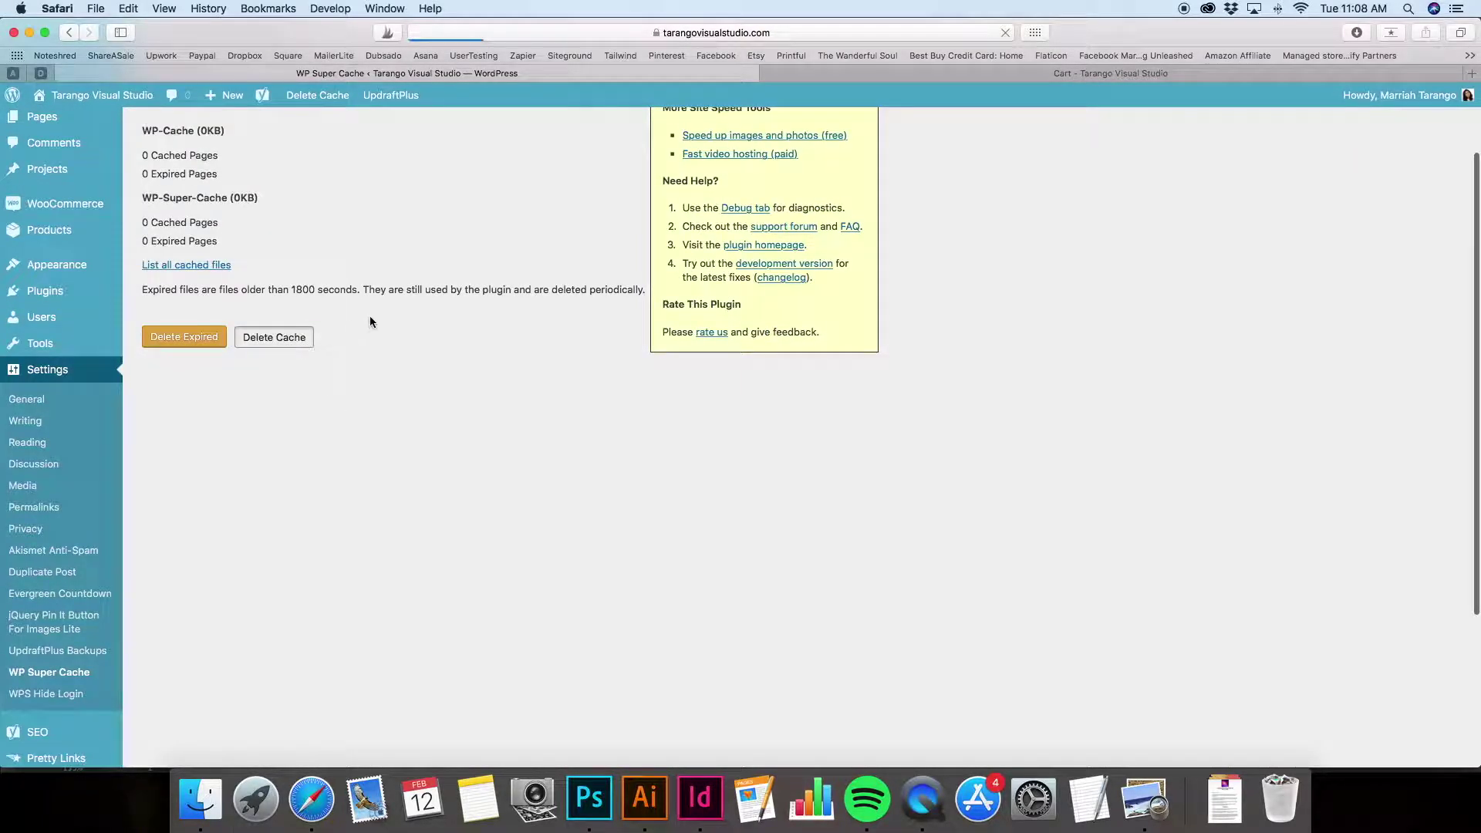
# Return to the live site and inspect its home page for errors after the theme update
pyautogui.click(909, 74)
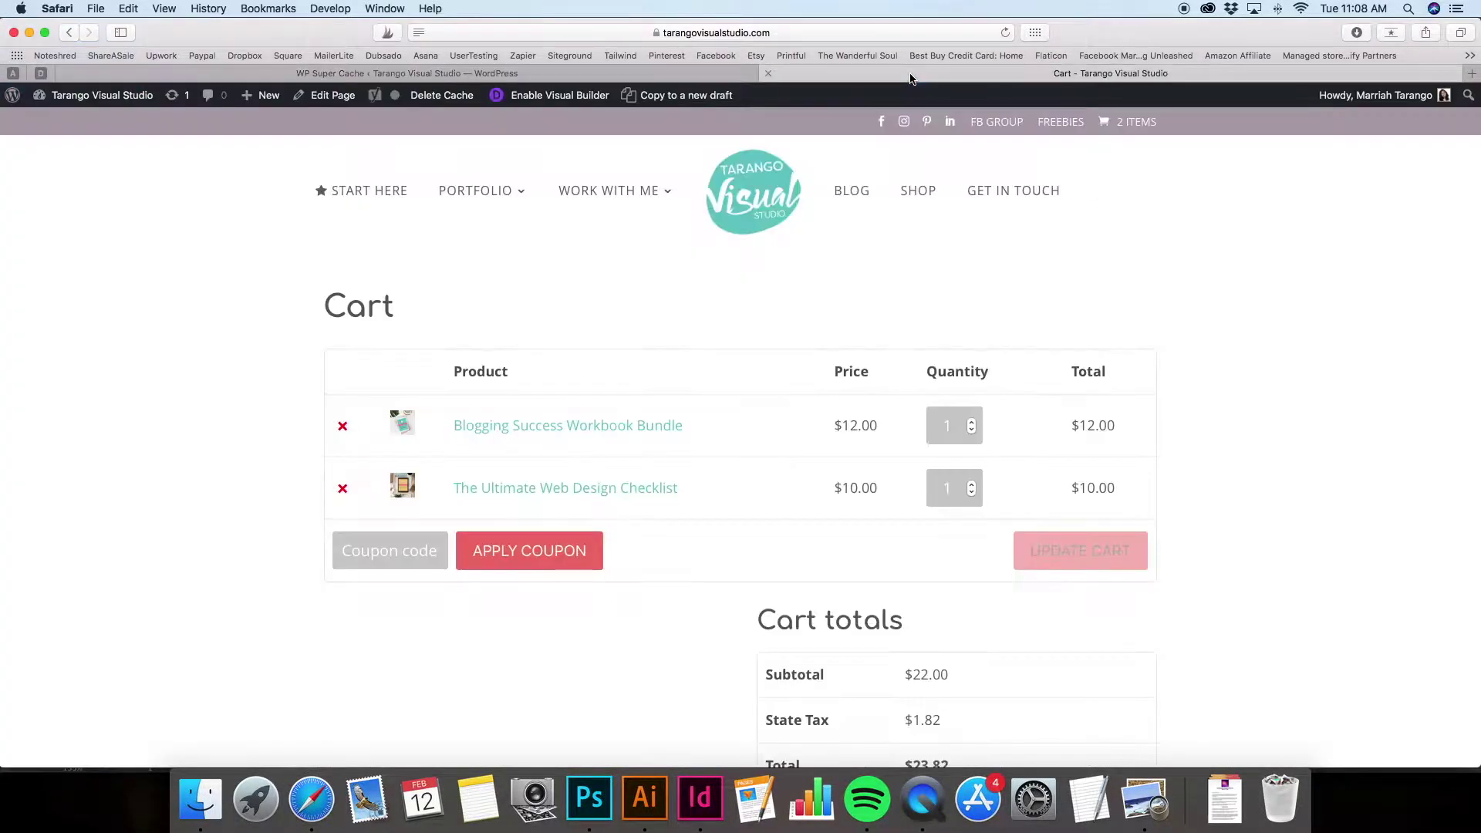
pyautogui.press('super+r')
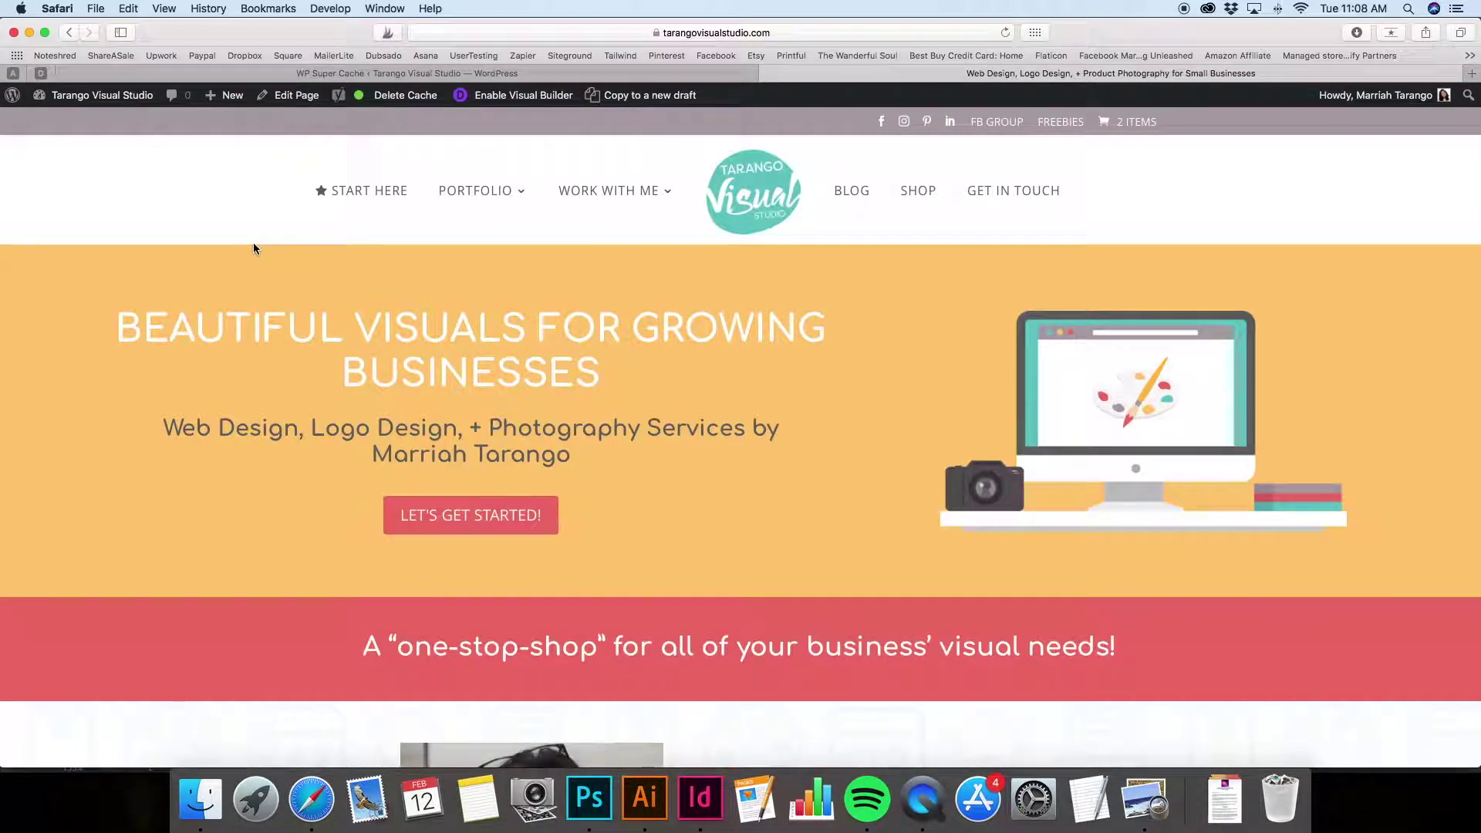
pyautogui.scroll(-8, 254, 246)
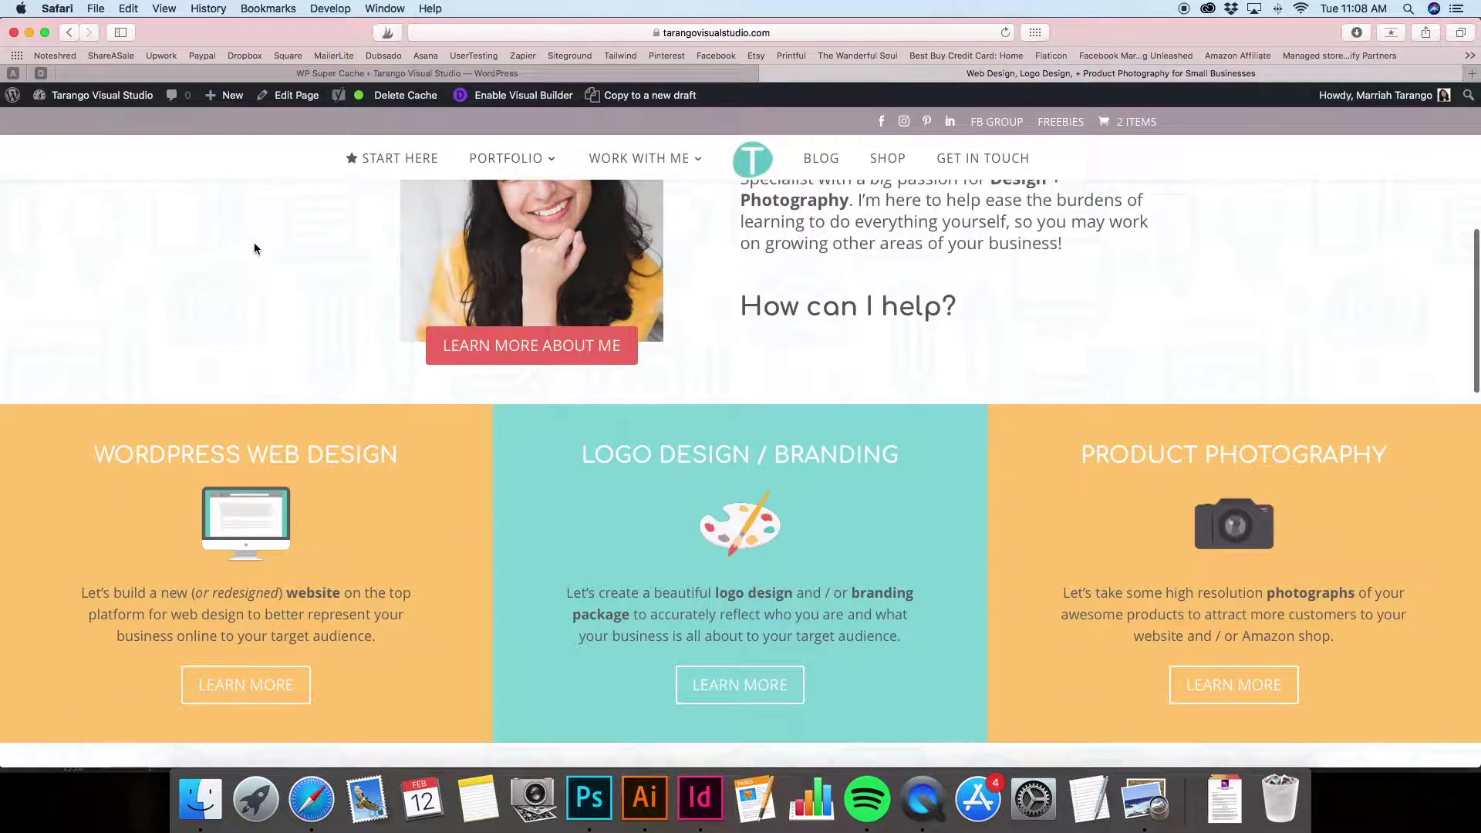
pyautogui.scroll(-10, 254, 245)
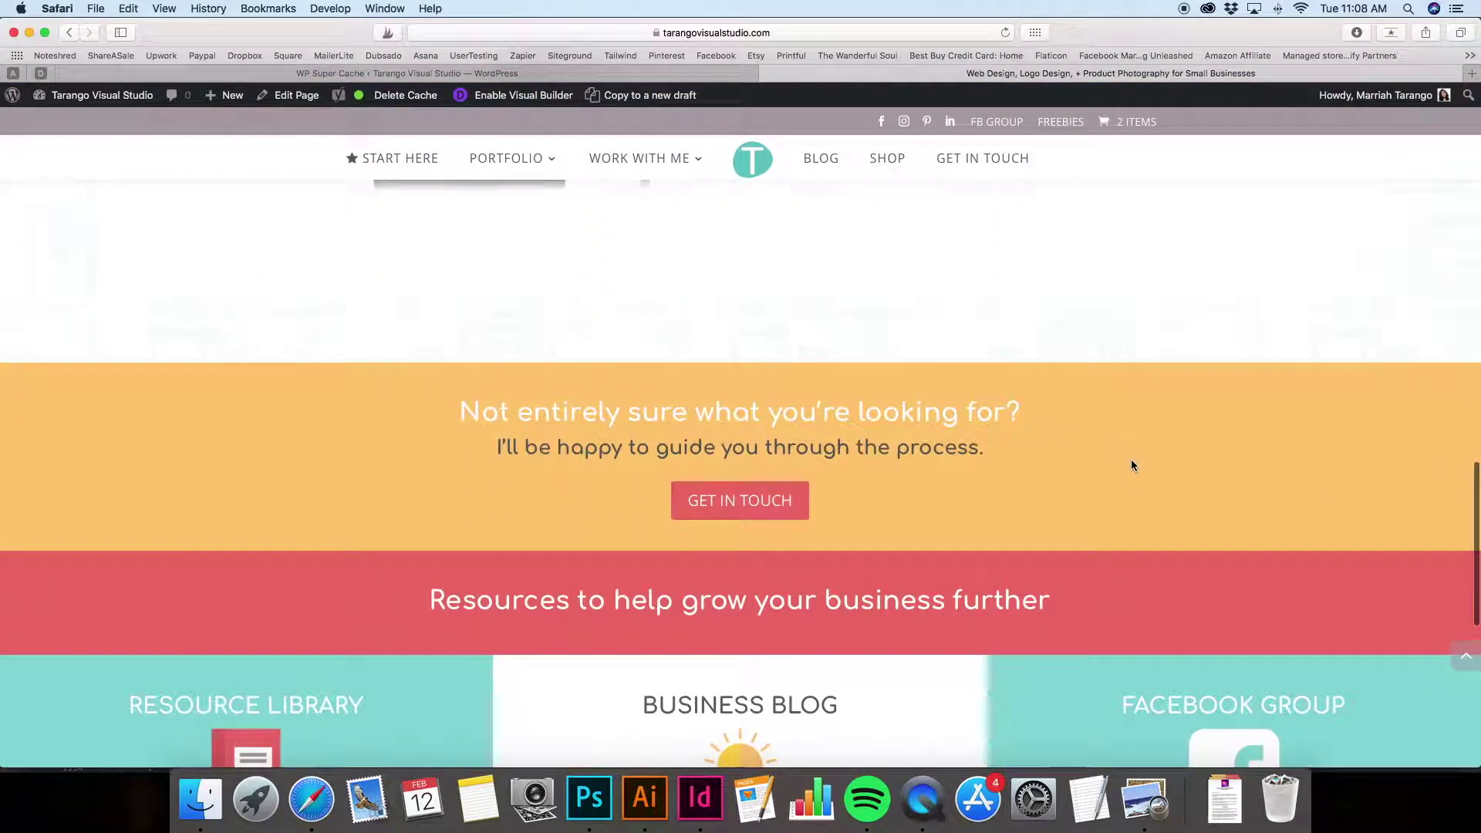
pyautogui.scroll(-6, 1130, 463)
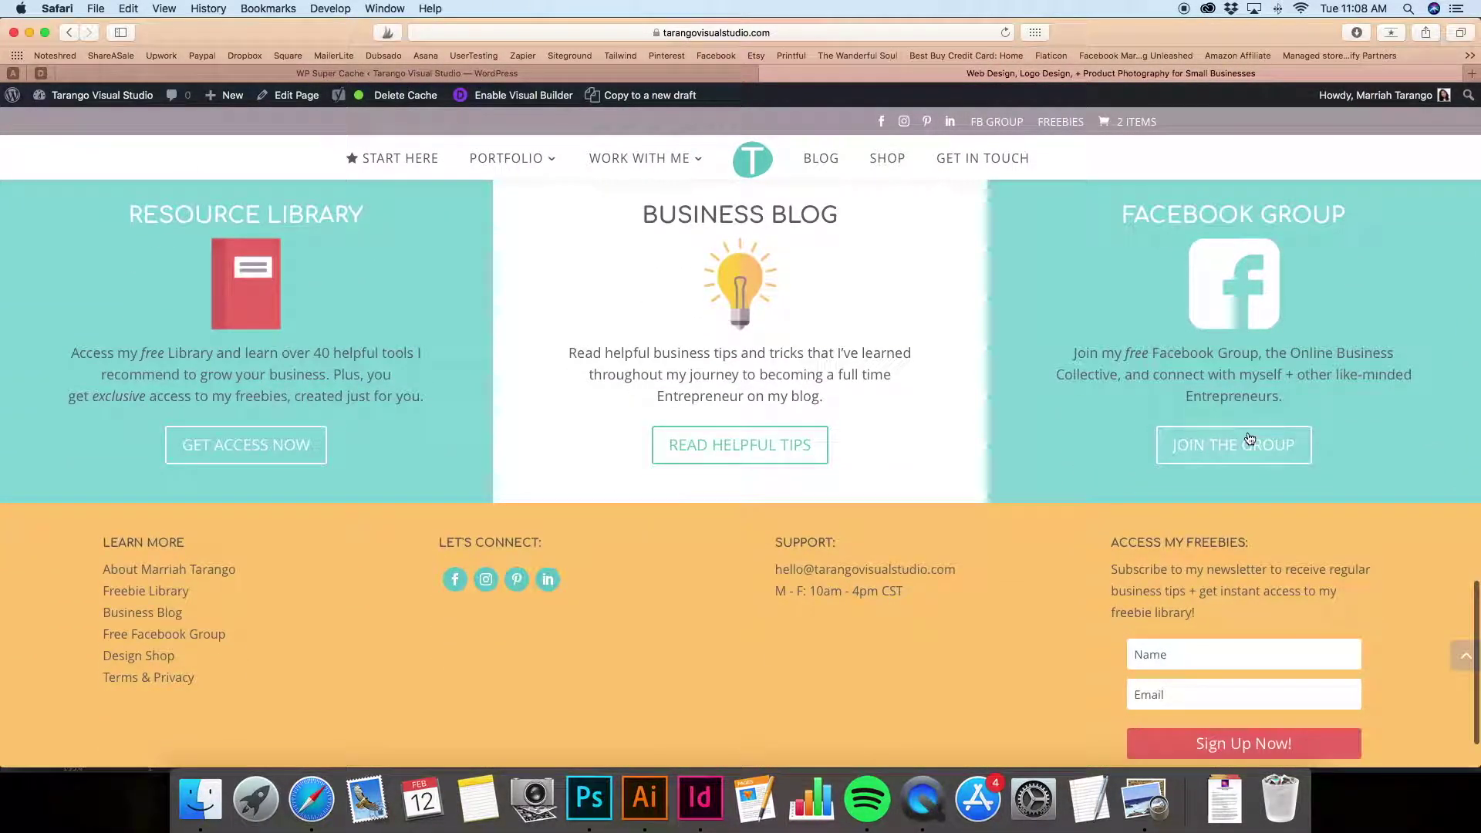
pyautogui.click(1463, 656)
# Open the Web Design portfolio page on the live site and inspect its content for errors
pyautogui.moveTo(493, 191)
pyautogui.click(497, 282)
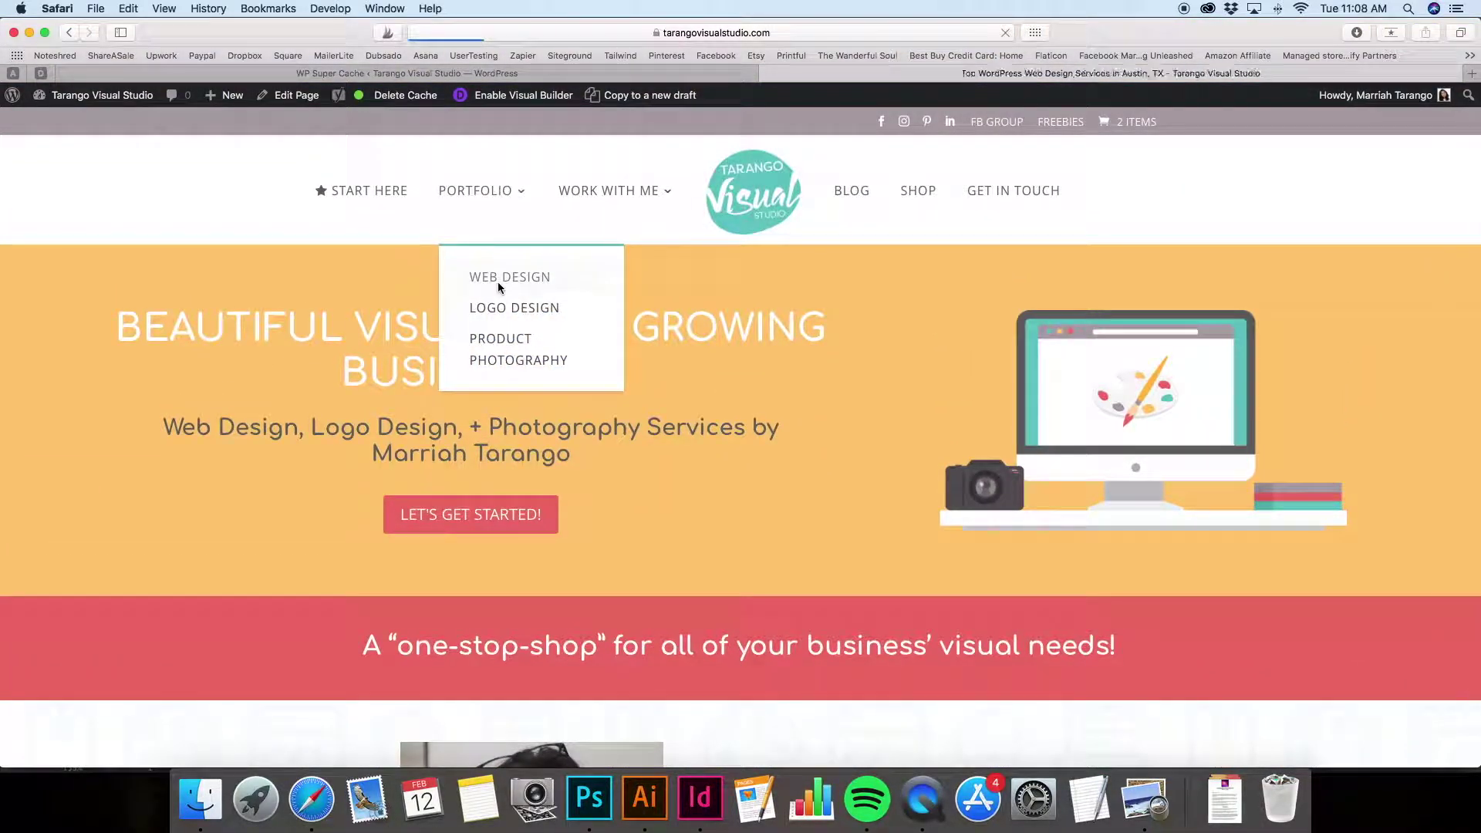
pyautogui.scroll(-6, 826, 404)
pyautogui.scroll(-5, 825, 404)
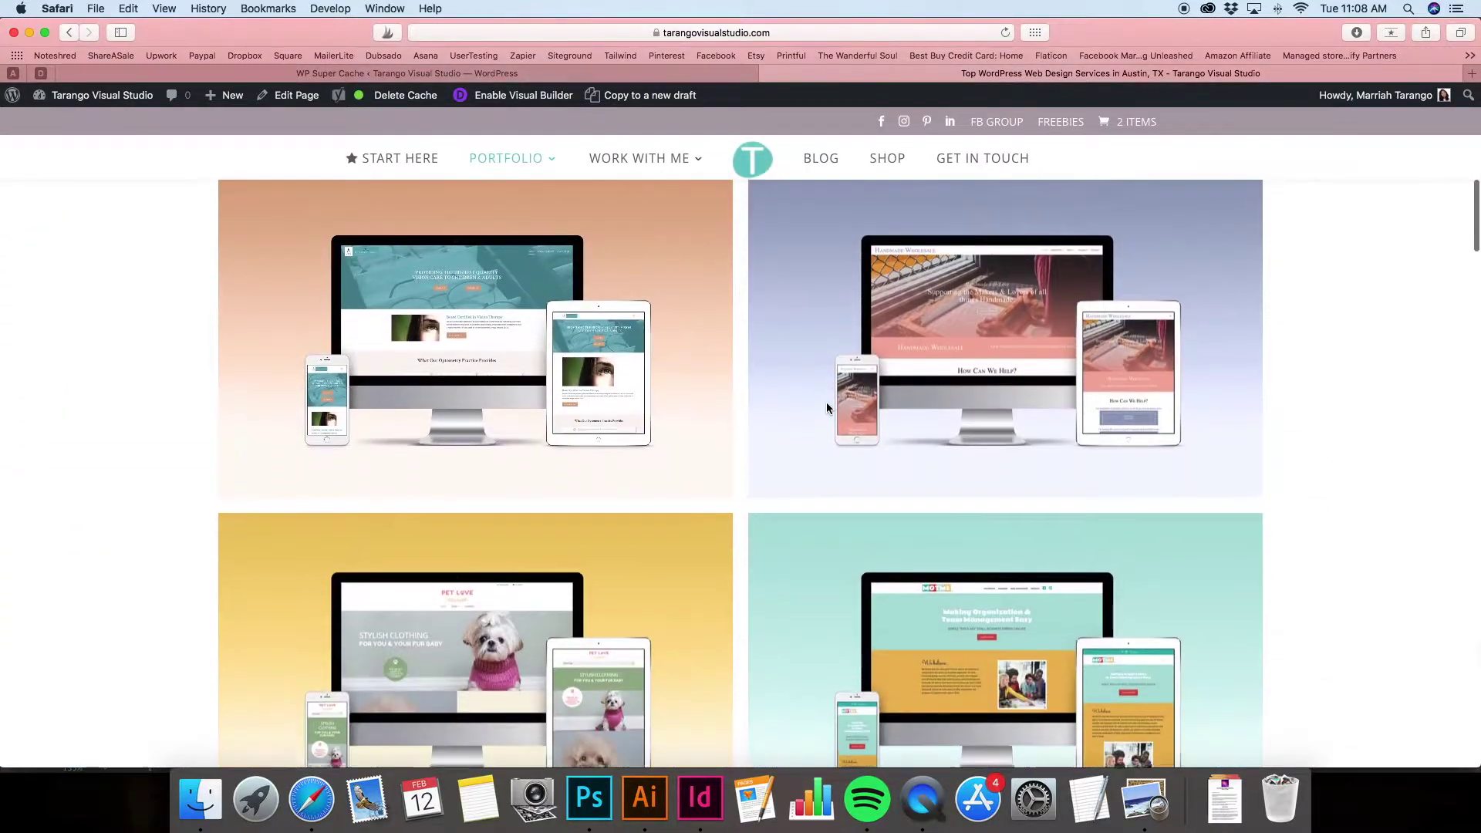
pyautogui.scroll(10, 625, 401)
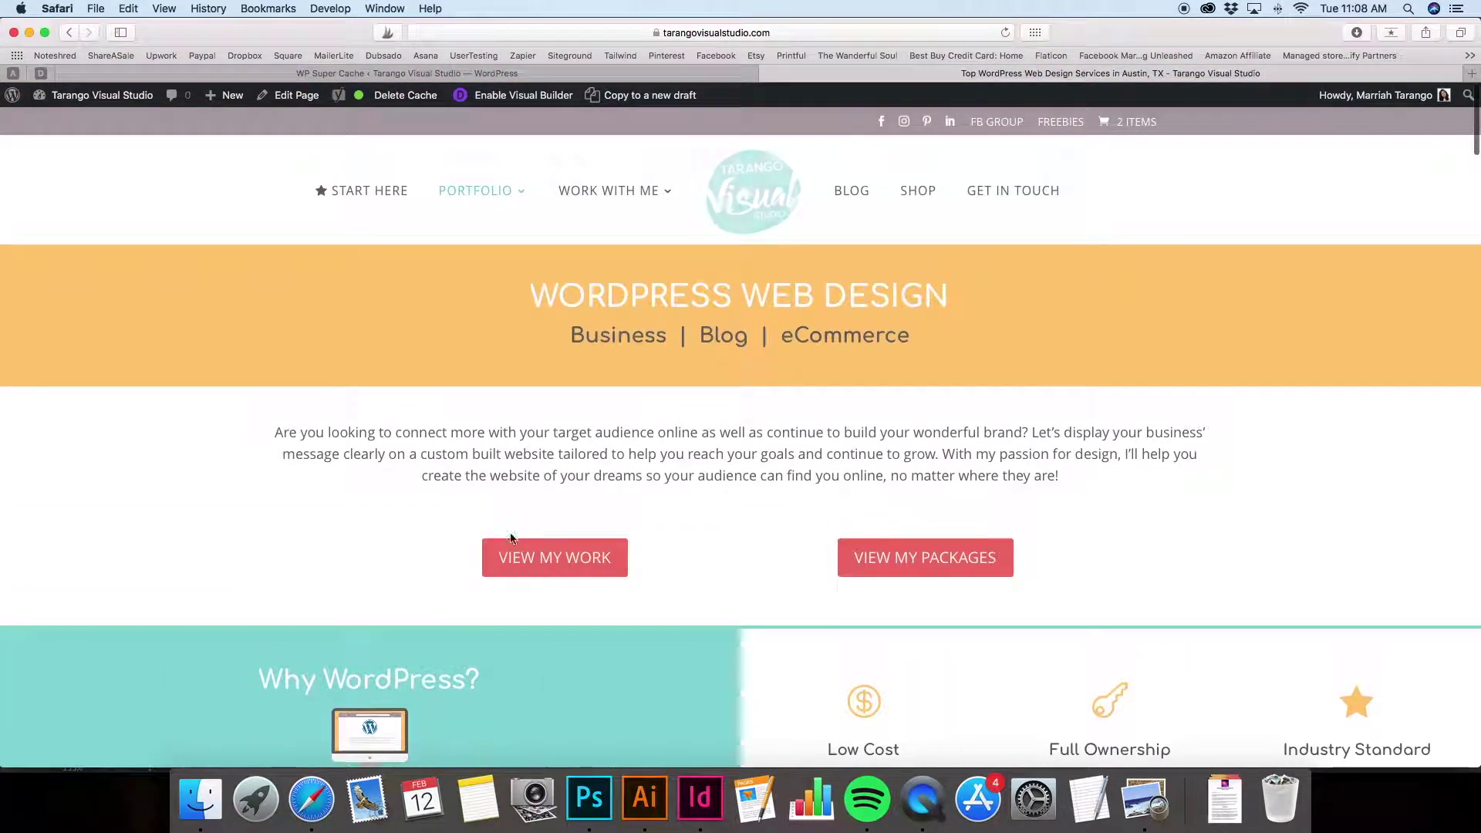
pyautogui.scroll(-10, 512, 539)
pyautogui.scroll(-5, 1465, 463)
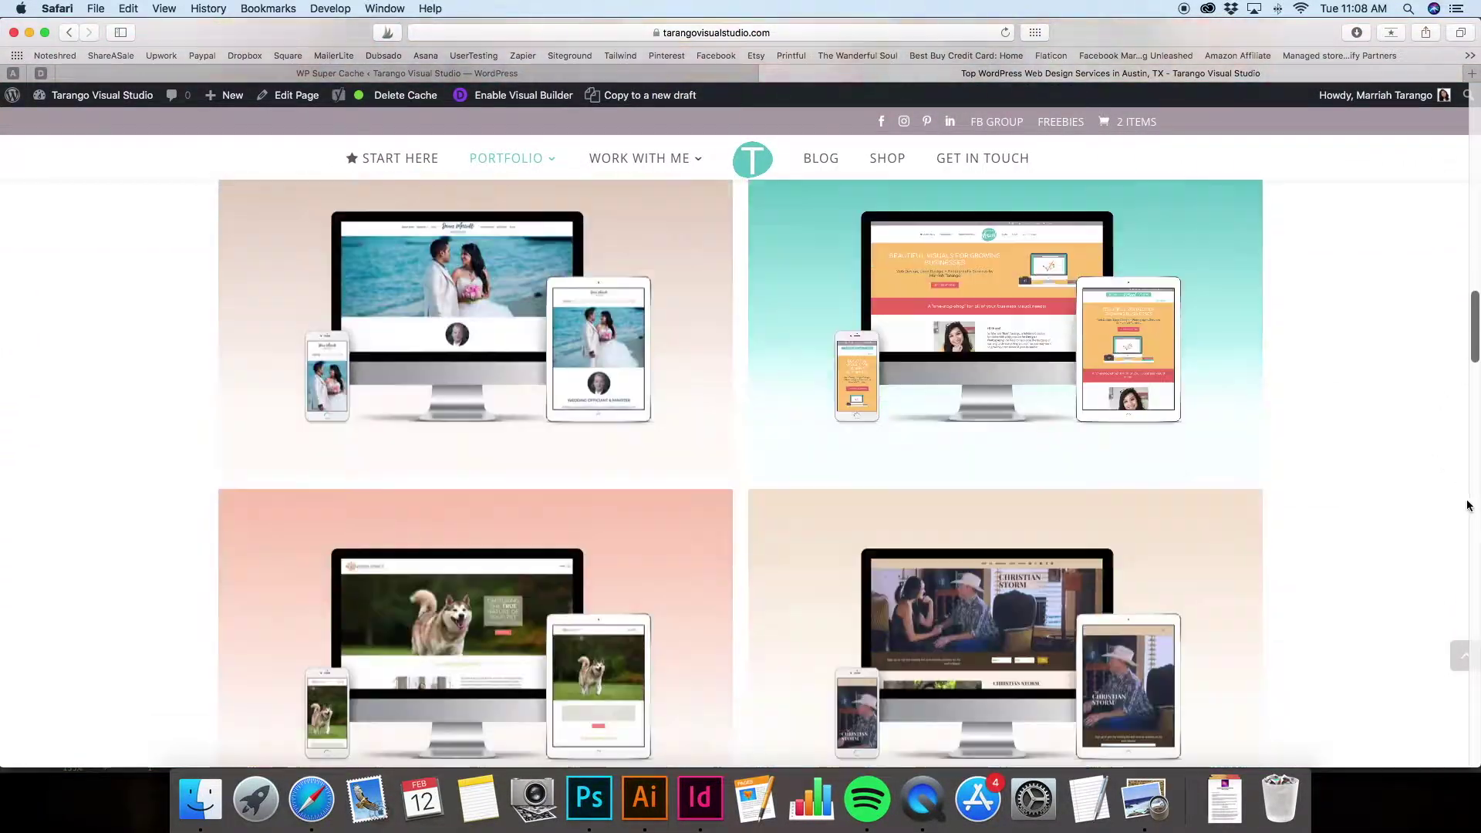
pyautogui.scroll(15, 1466, 506)
pyautogui.scroll(2, 1081, 242)
# Open the blog post How to Blog More Successfully for Your Business and test its Facebook share function
pyautogui.click(849, 193)
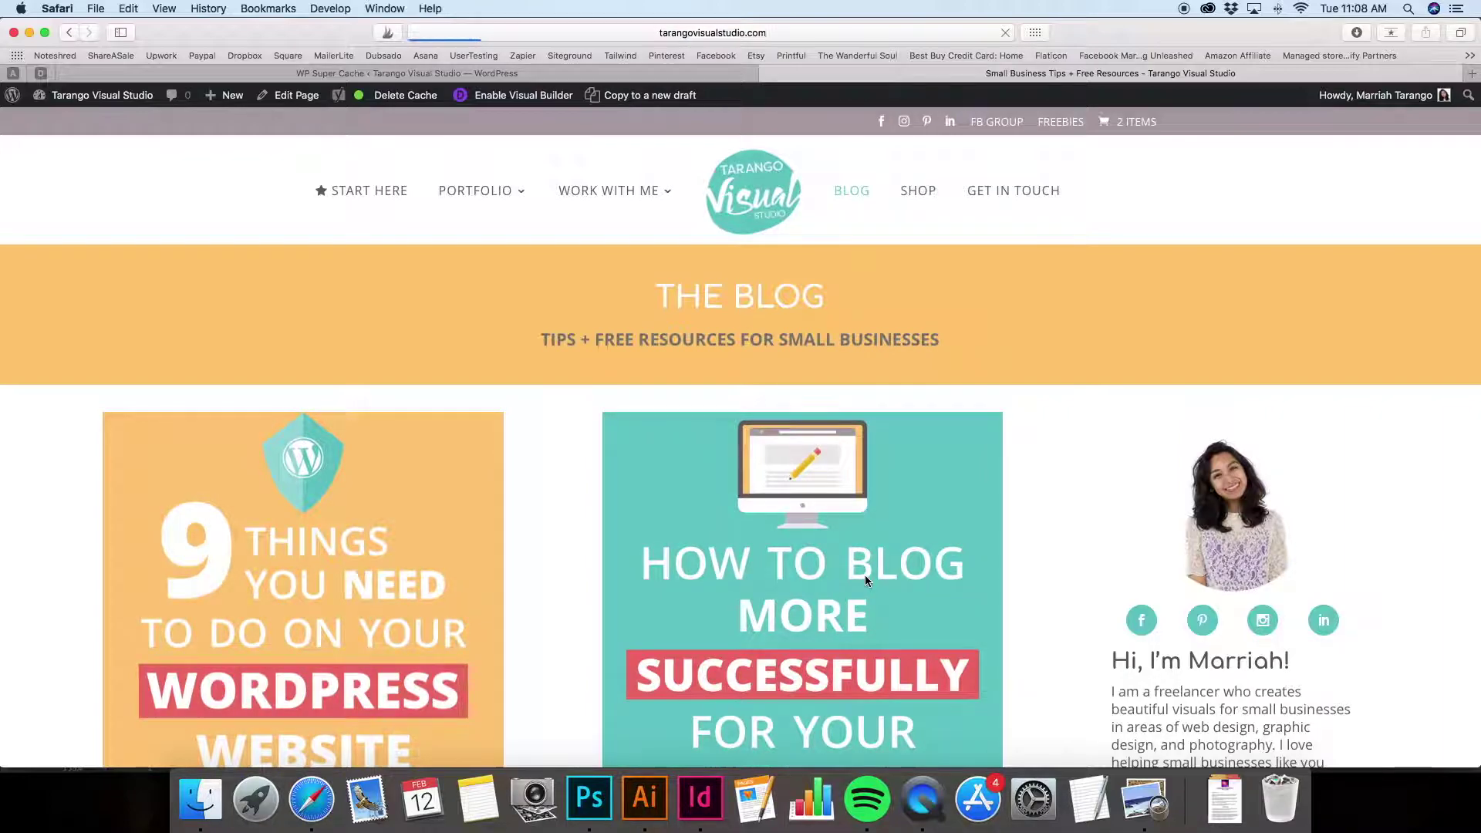
pyautogui.click(864, 575)
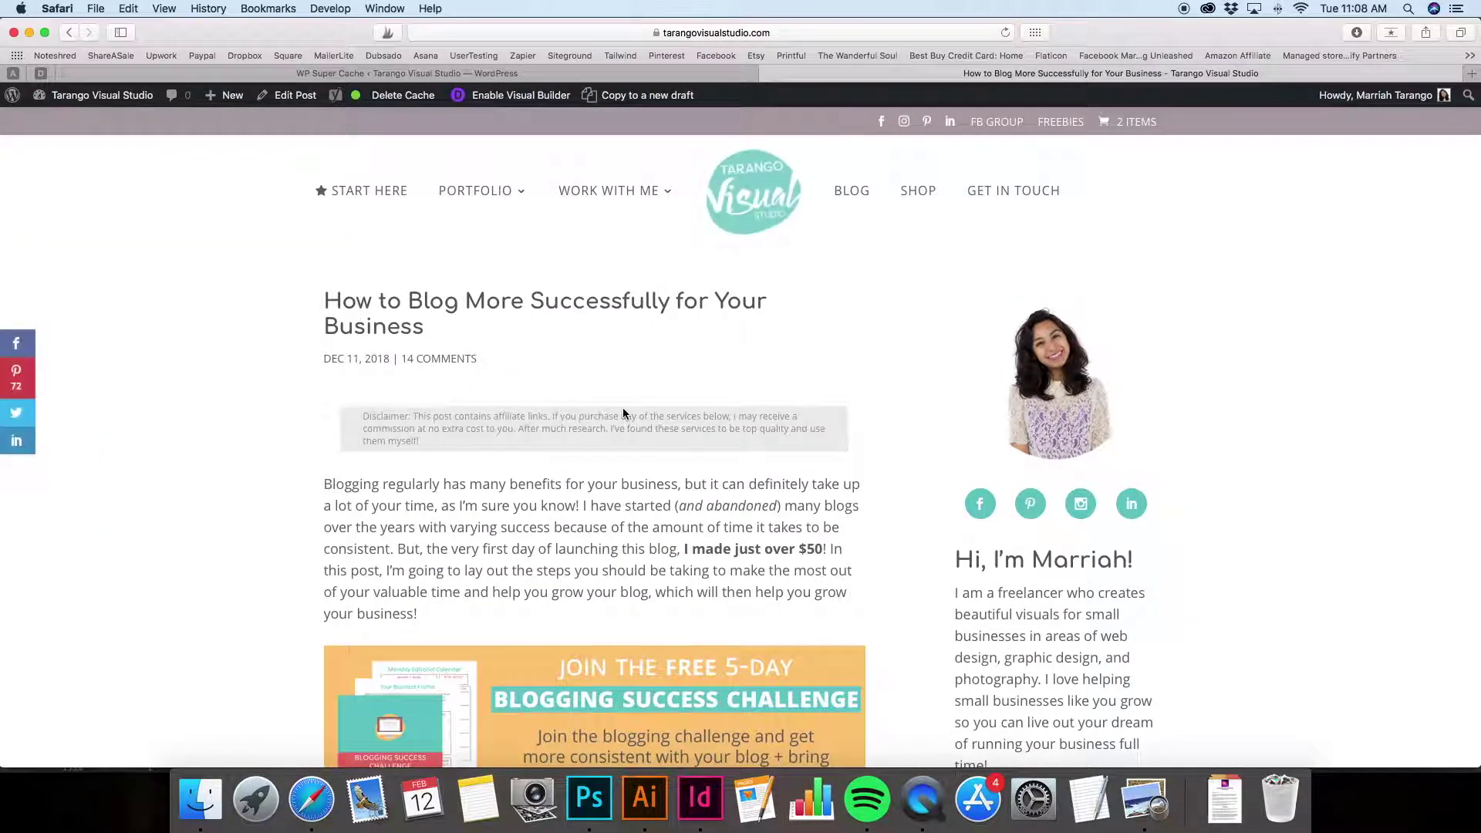
pyautogui.click(20, 347)
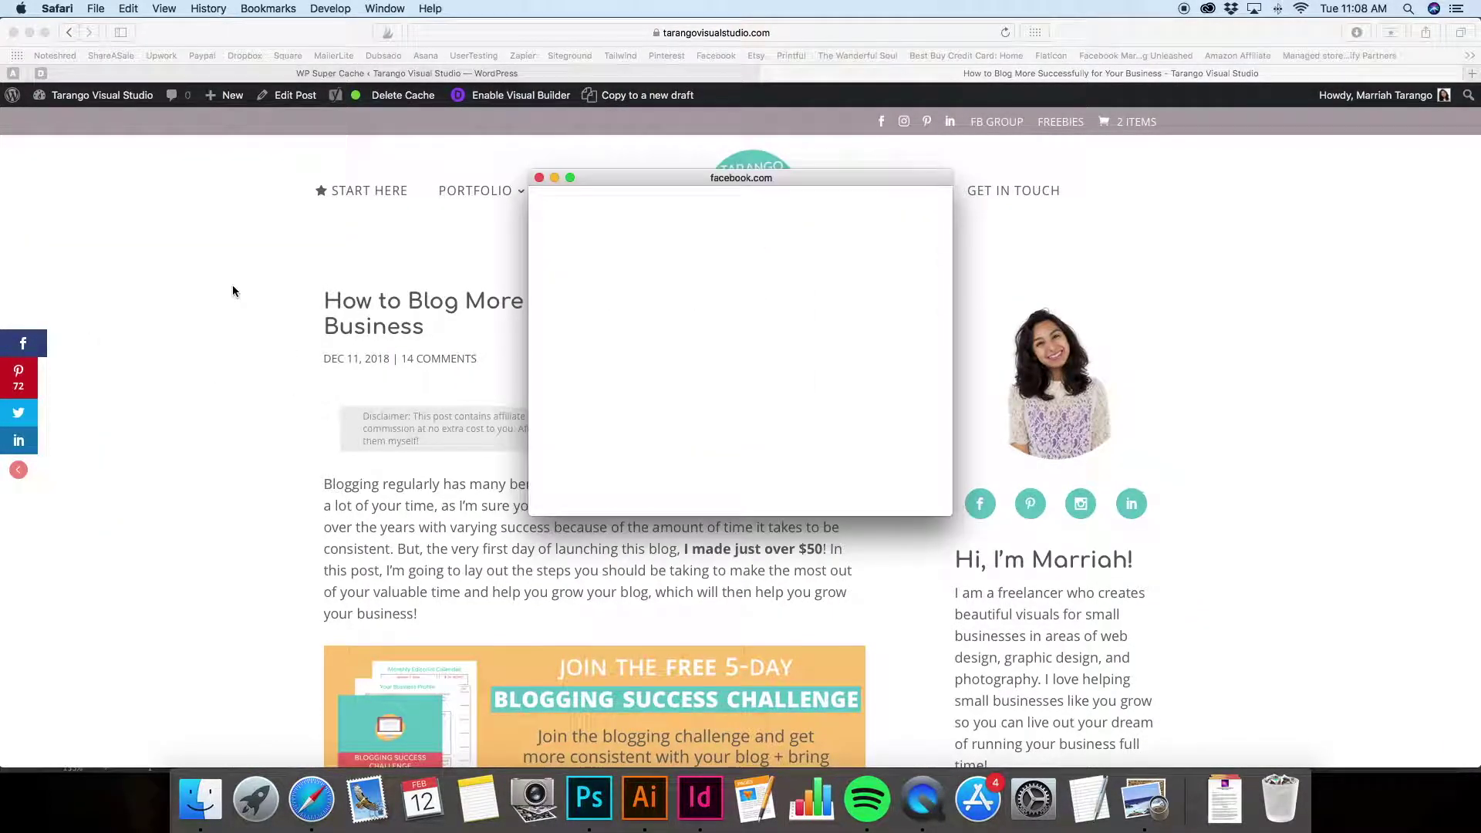
pyautogui.click(540, 178)
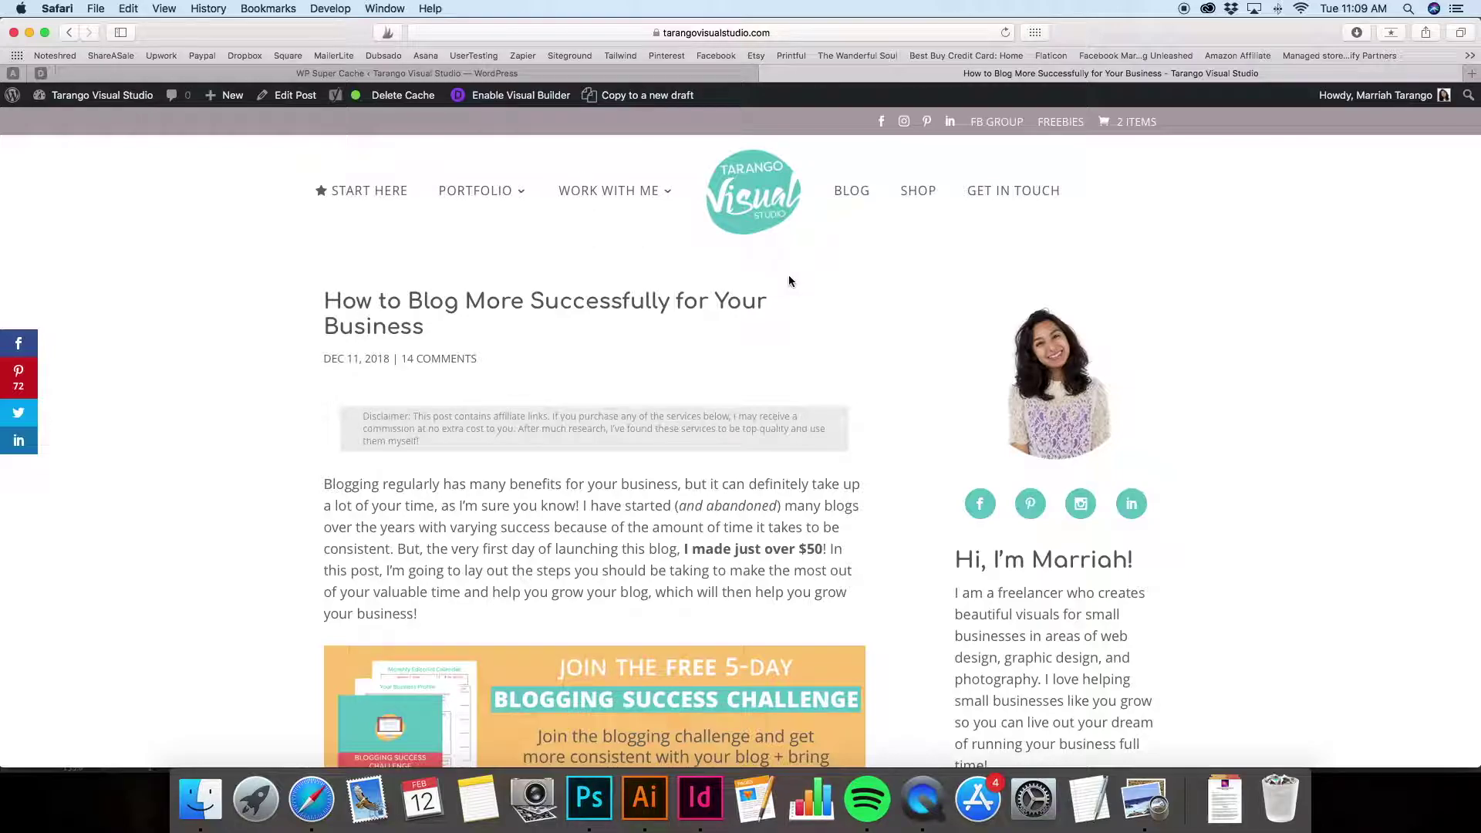
pyautogui.scroll(-15, 788, 274)
# Test the shop by adding the Blogging Success Workbook Bundle to the cart, and inspect the cart page for errors
pyautogui.click(877, 158)
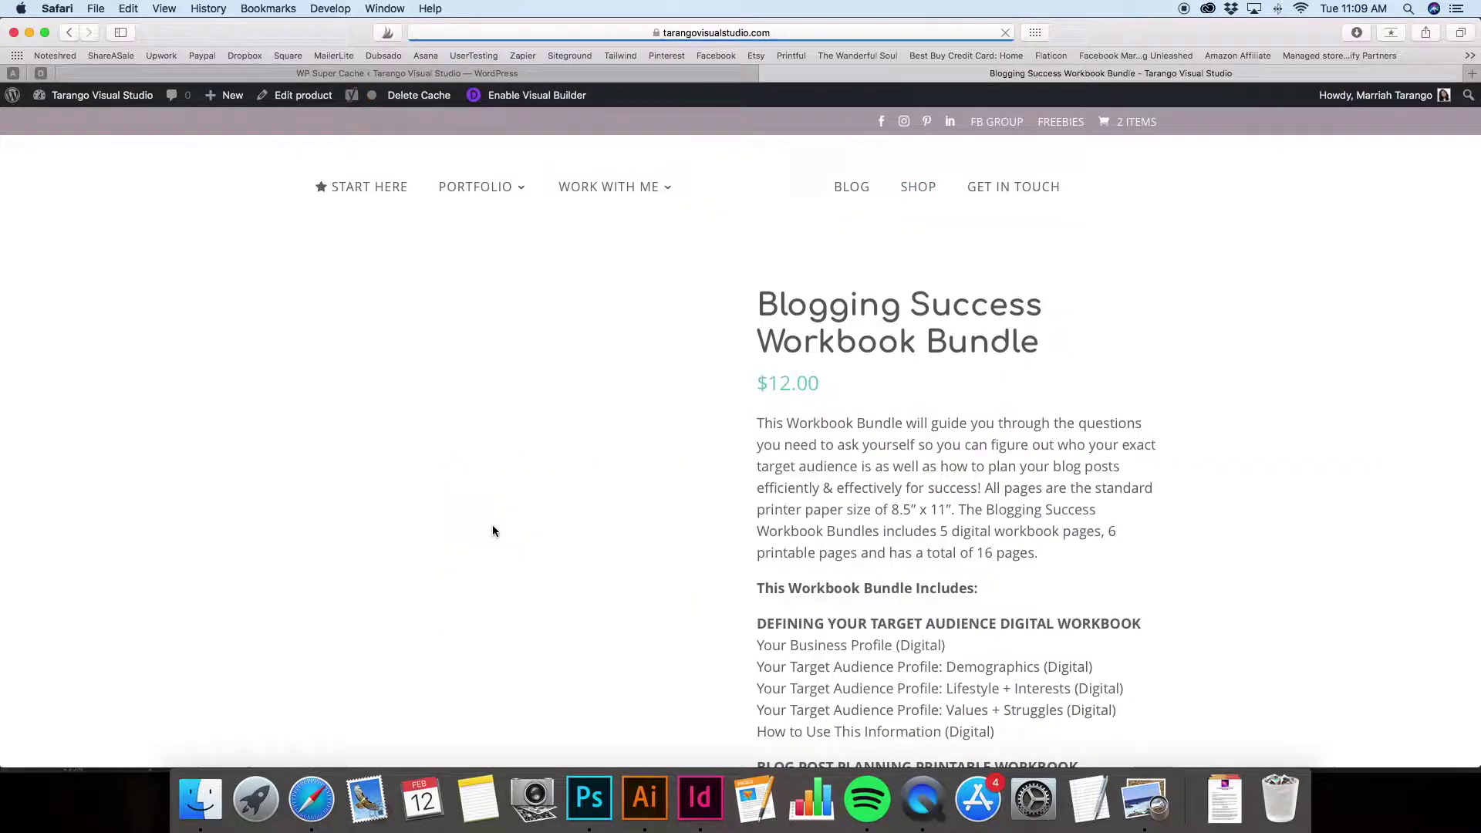
pyautogui.scroll(-4, 924, 521)
pyautogui.scroll(-2, 927, 522)
pyautogui.click(886, 599)
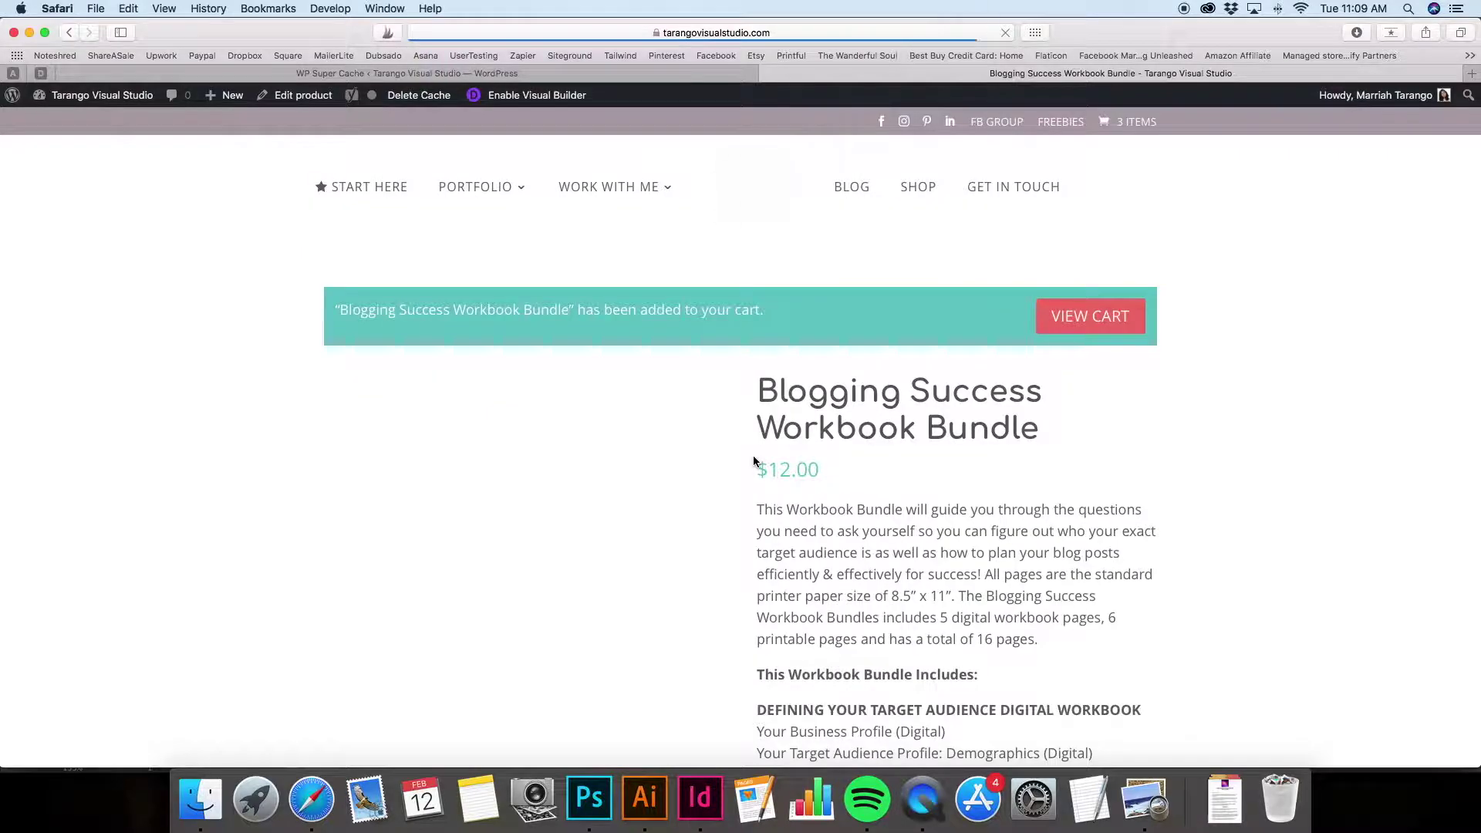
pyautogui.click(1079, 327)
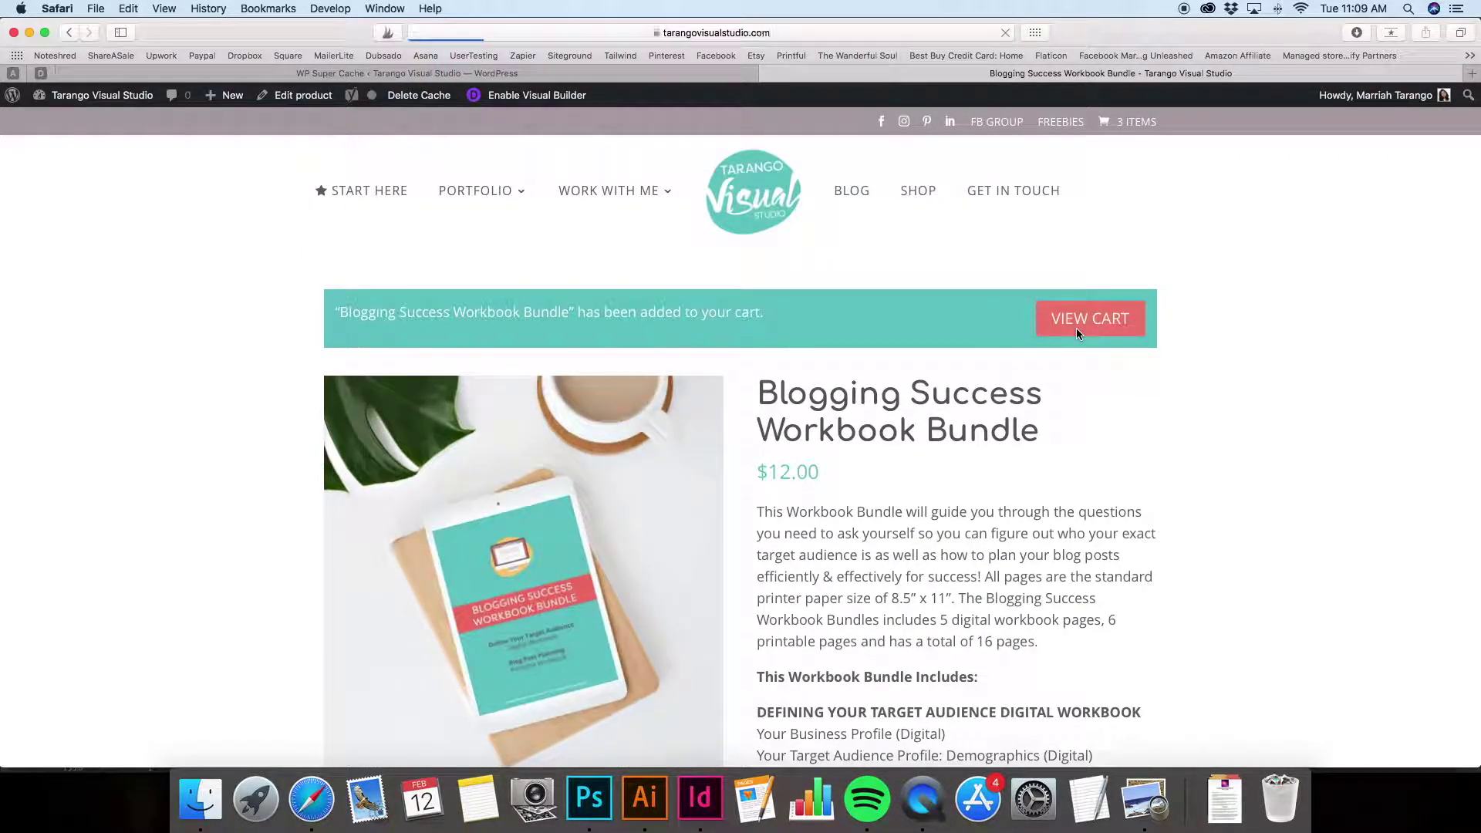
pyautogui.scroll(-5, 1168, 369)
pyautogui.scroll(5, 1170, 370)
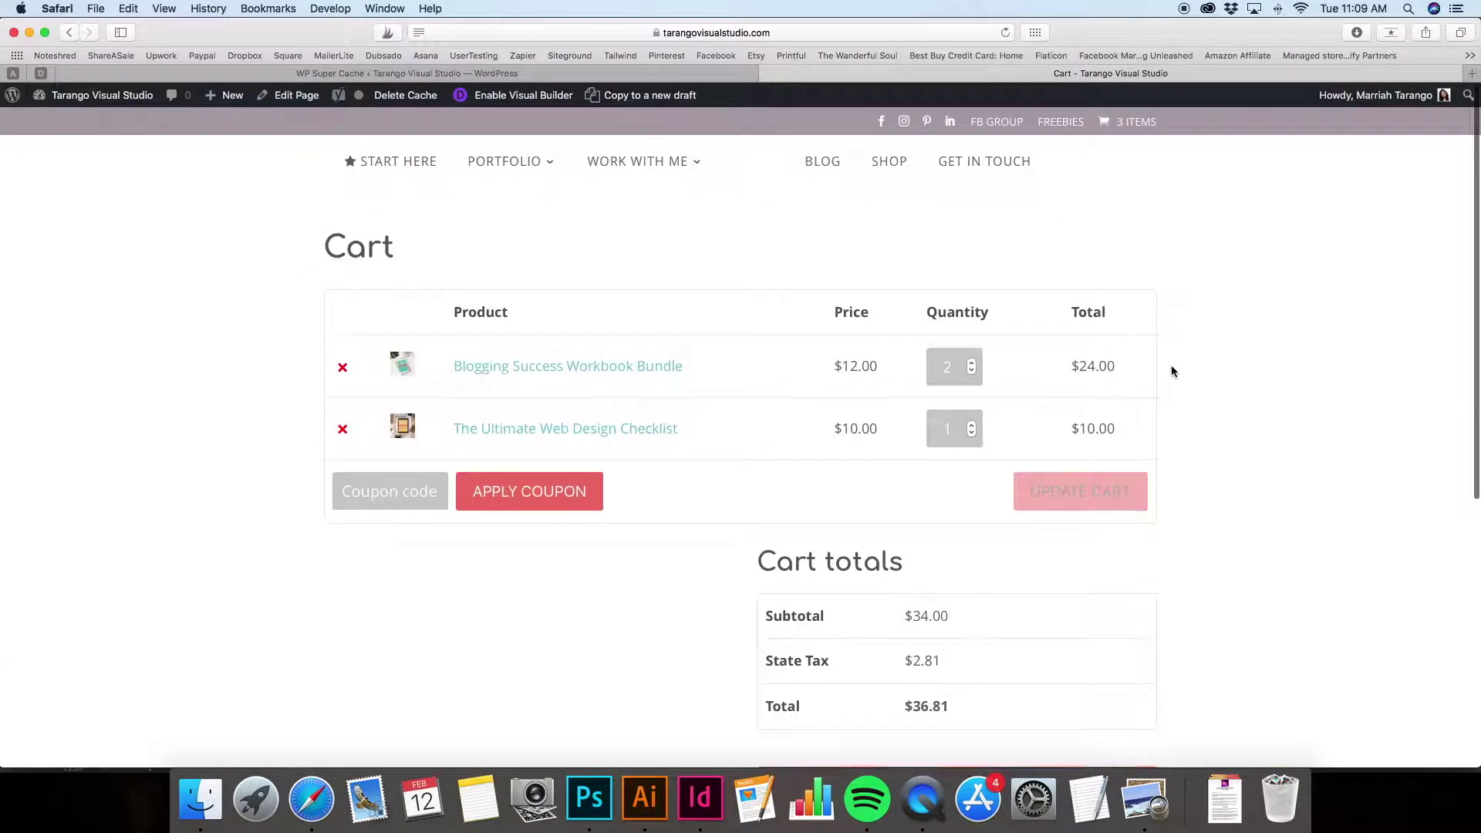
# In Preview, mark the remaining Update Theme sub-items, from Clear website cache to the restore-from-backup item, and the Update Theme heading as done
pyautogui.click(1137, 822)
pyautogui.click(1049, 540)
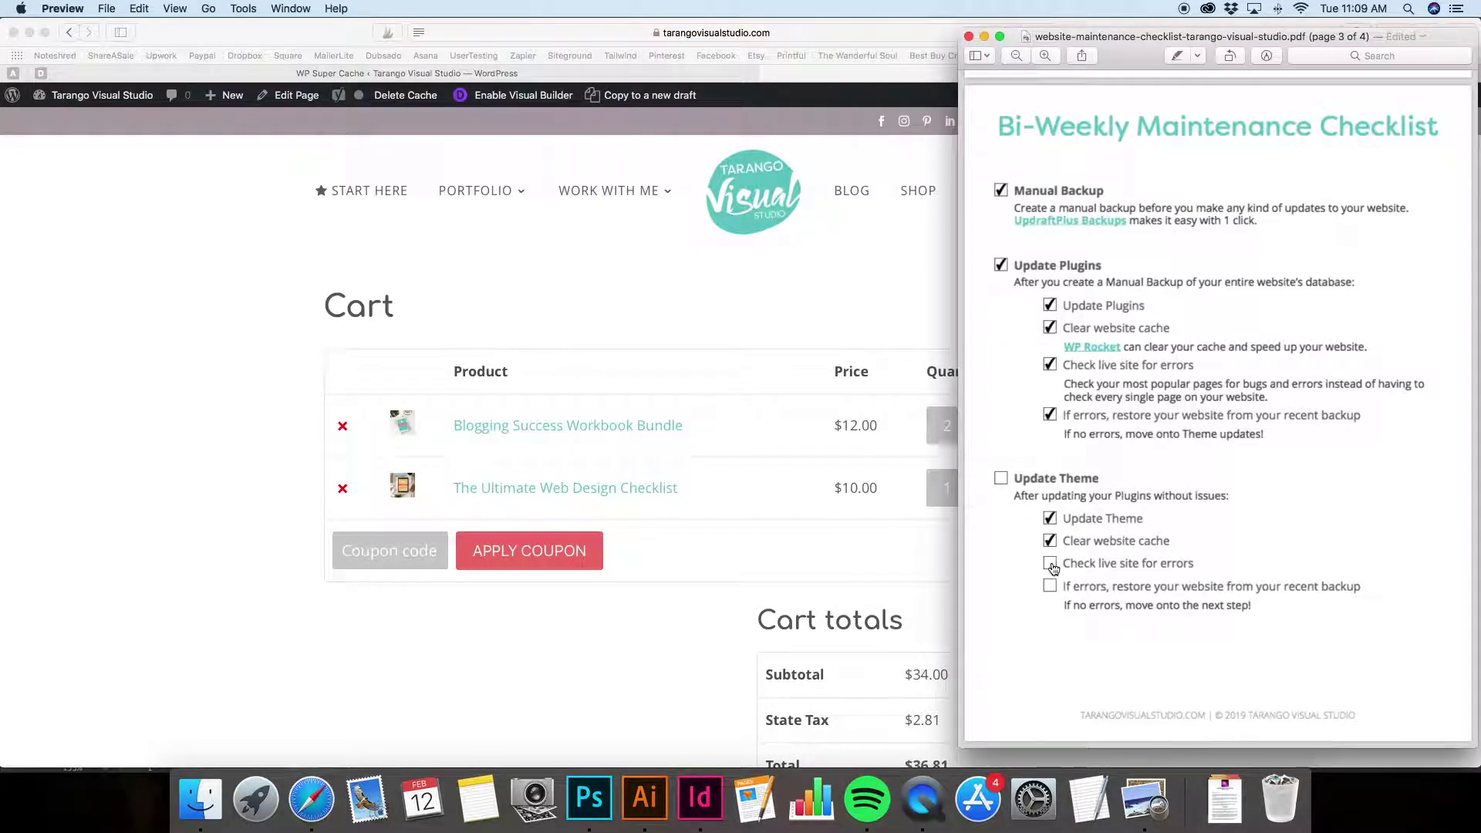
pyautogui.click(1050, 564)
pyautogui.click(1050, 587)
pyautogui.click(1002, 480)
# Review the Update WordPress Software section of the checklist, and check for a WordPress core update on the WordPress Updates page in Safari
pyautogui.scroll(-10, 1049, 523)
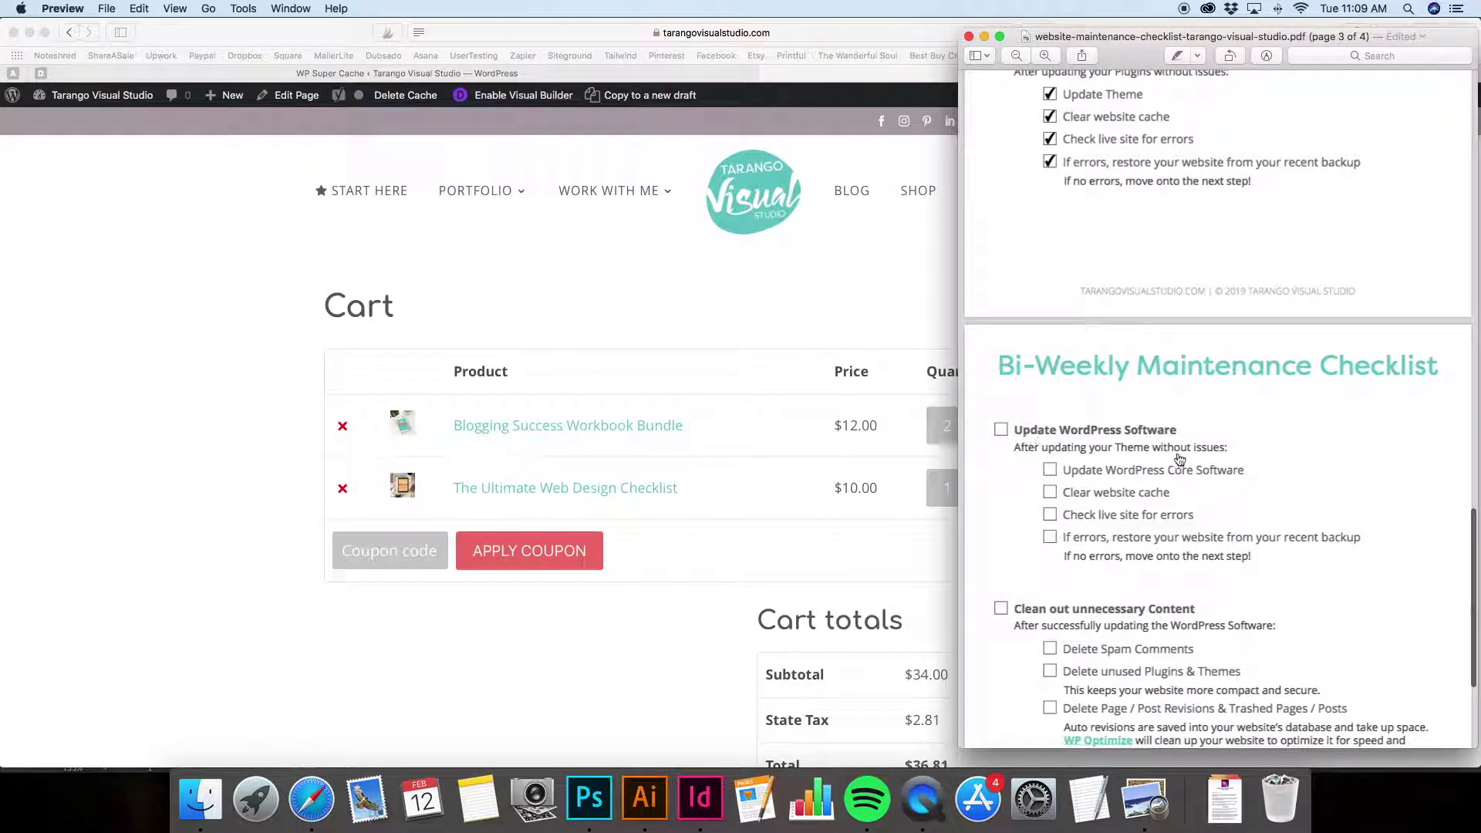
pyautogui.scroll(-3, 1153, 473)
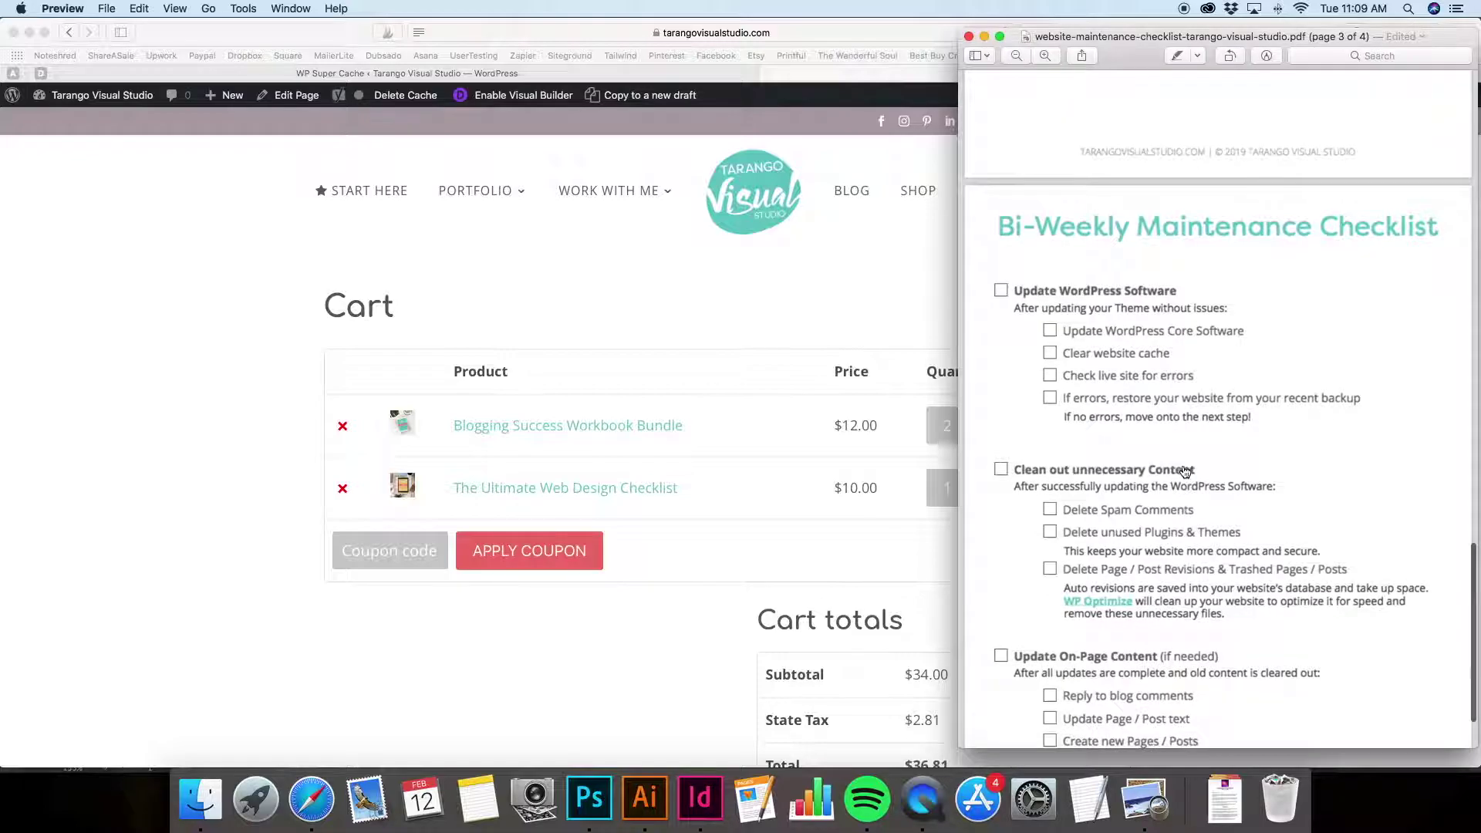
pyautogui.click(704, 282)
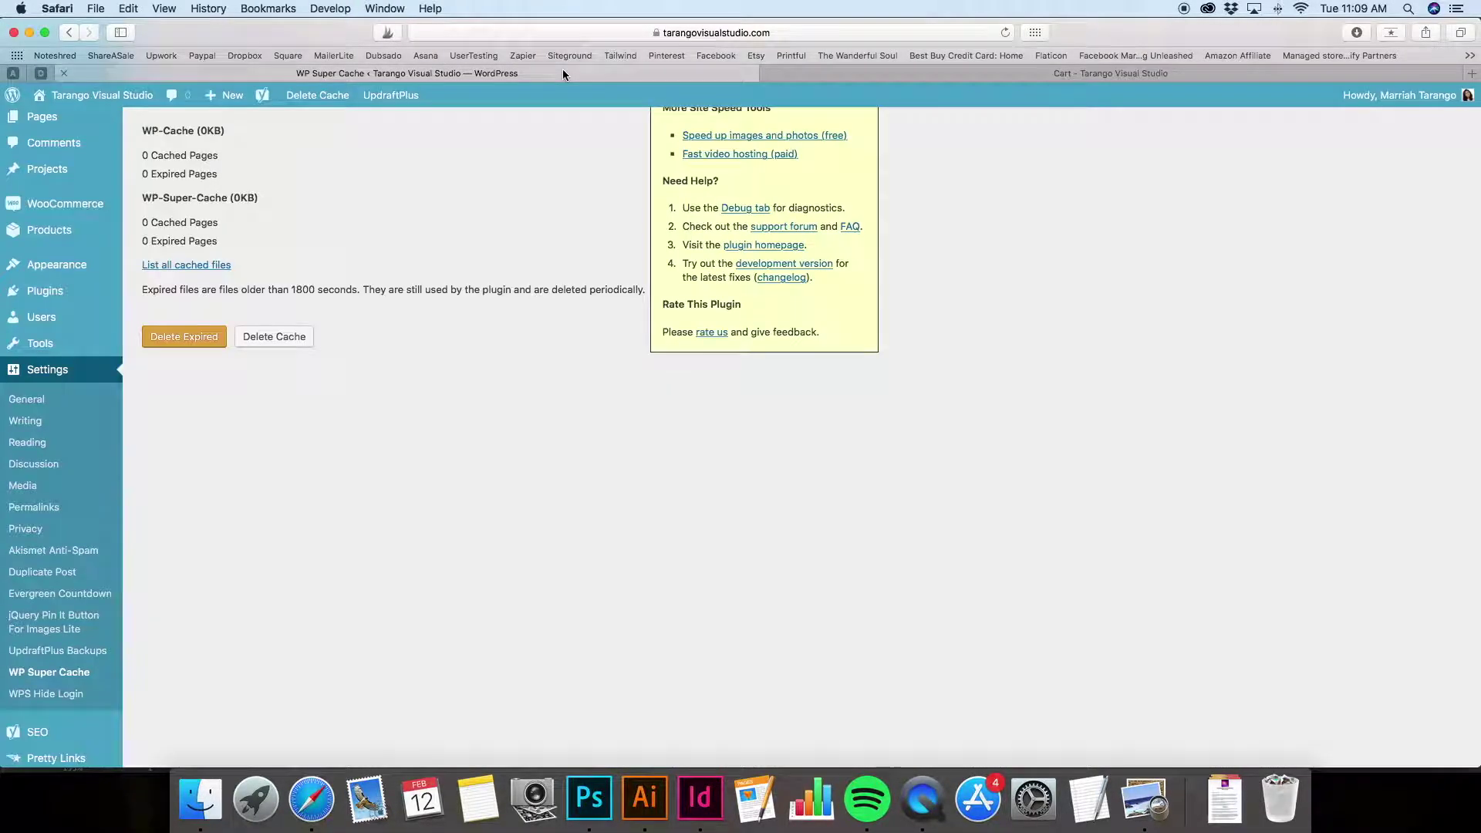
pyautogui.click(562, 73)
pyautogui.scroll(3, 618, 269)
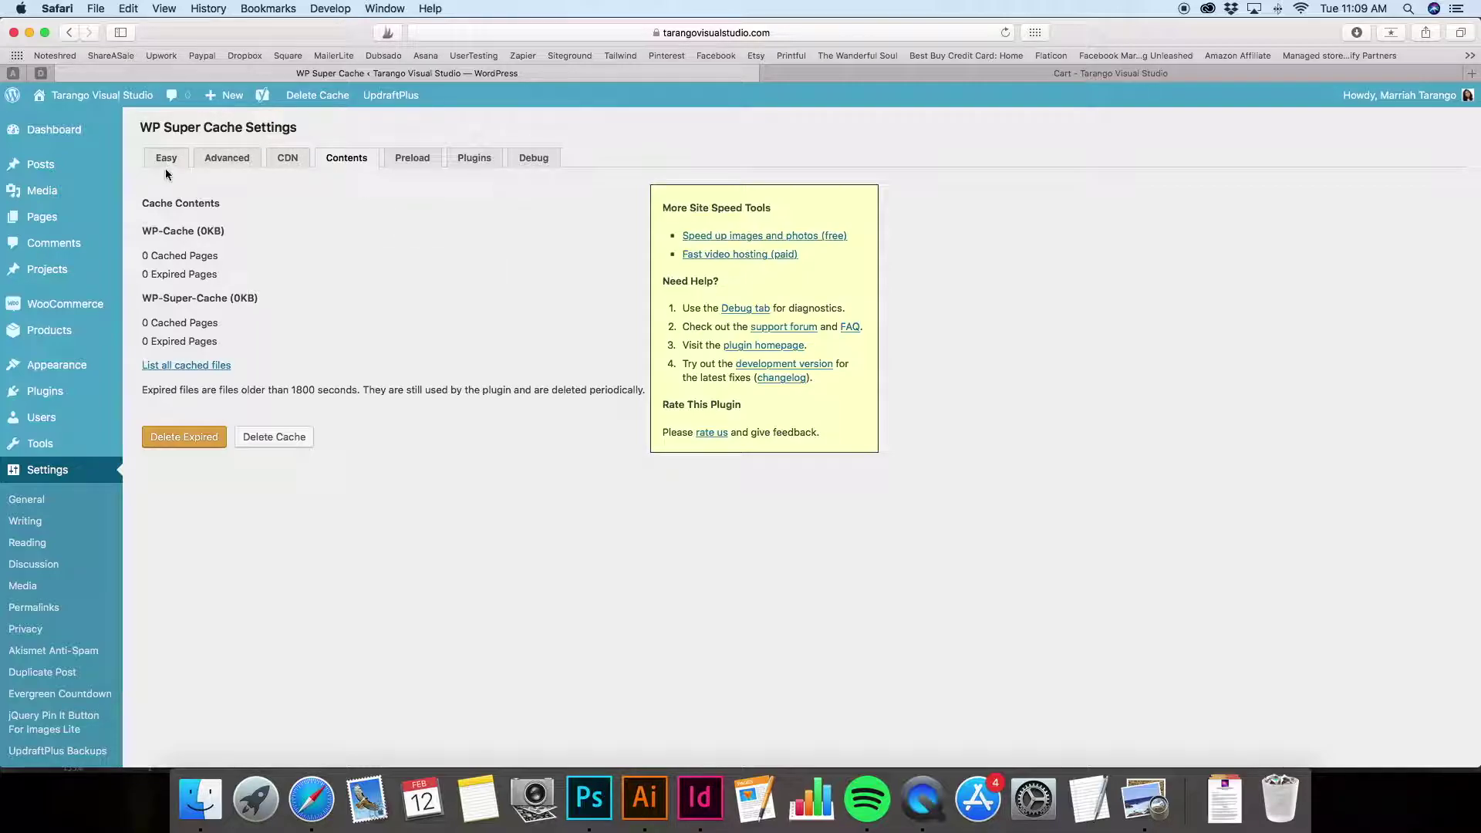
pyautogui.moveTo(108, 141)
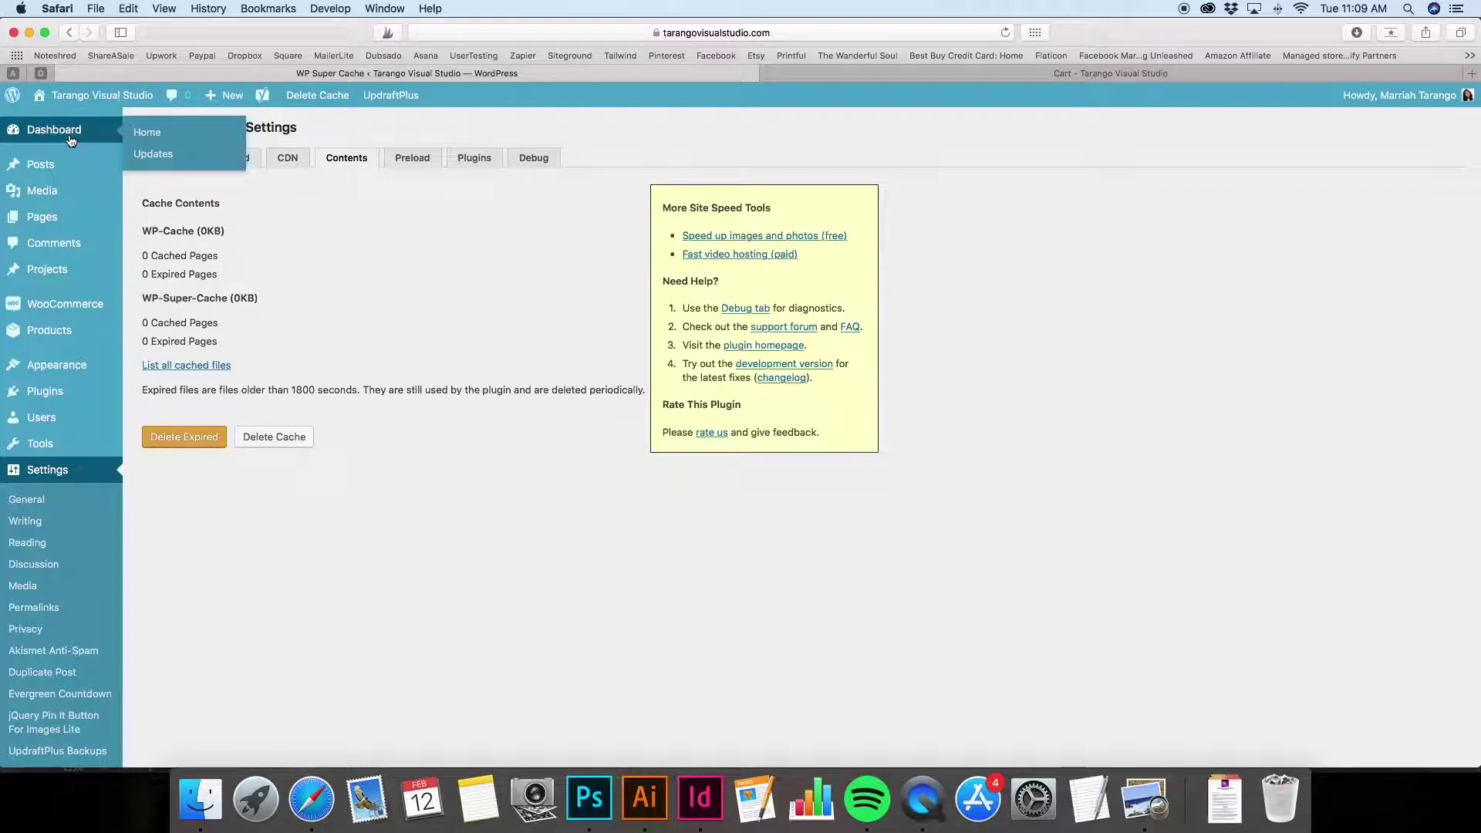
pyautogui.click(143, 154)
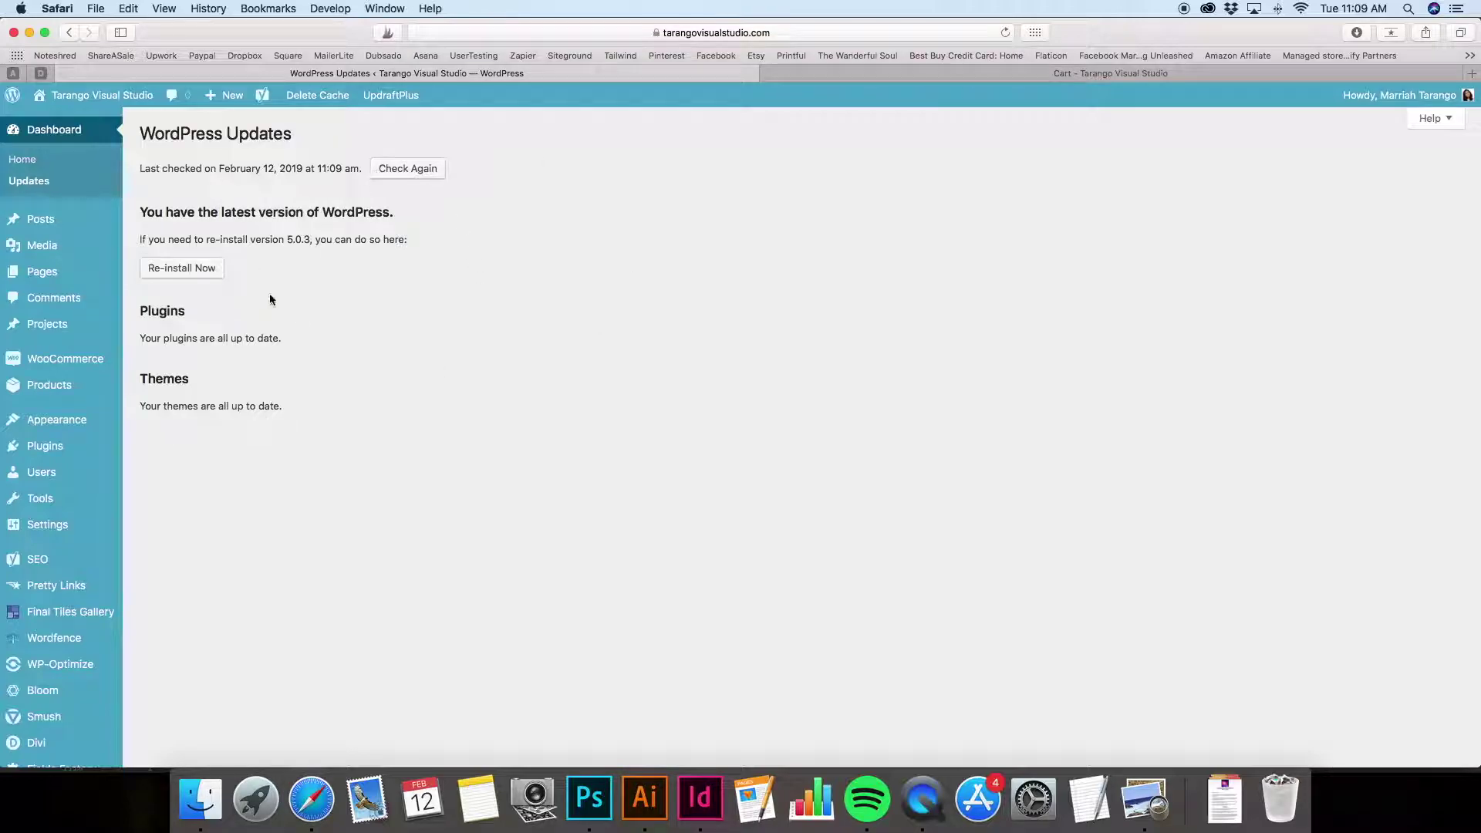
pyautogui.moveTo(138, 211); pyautogui.dragTo(459, 233)
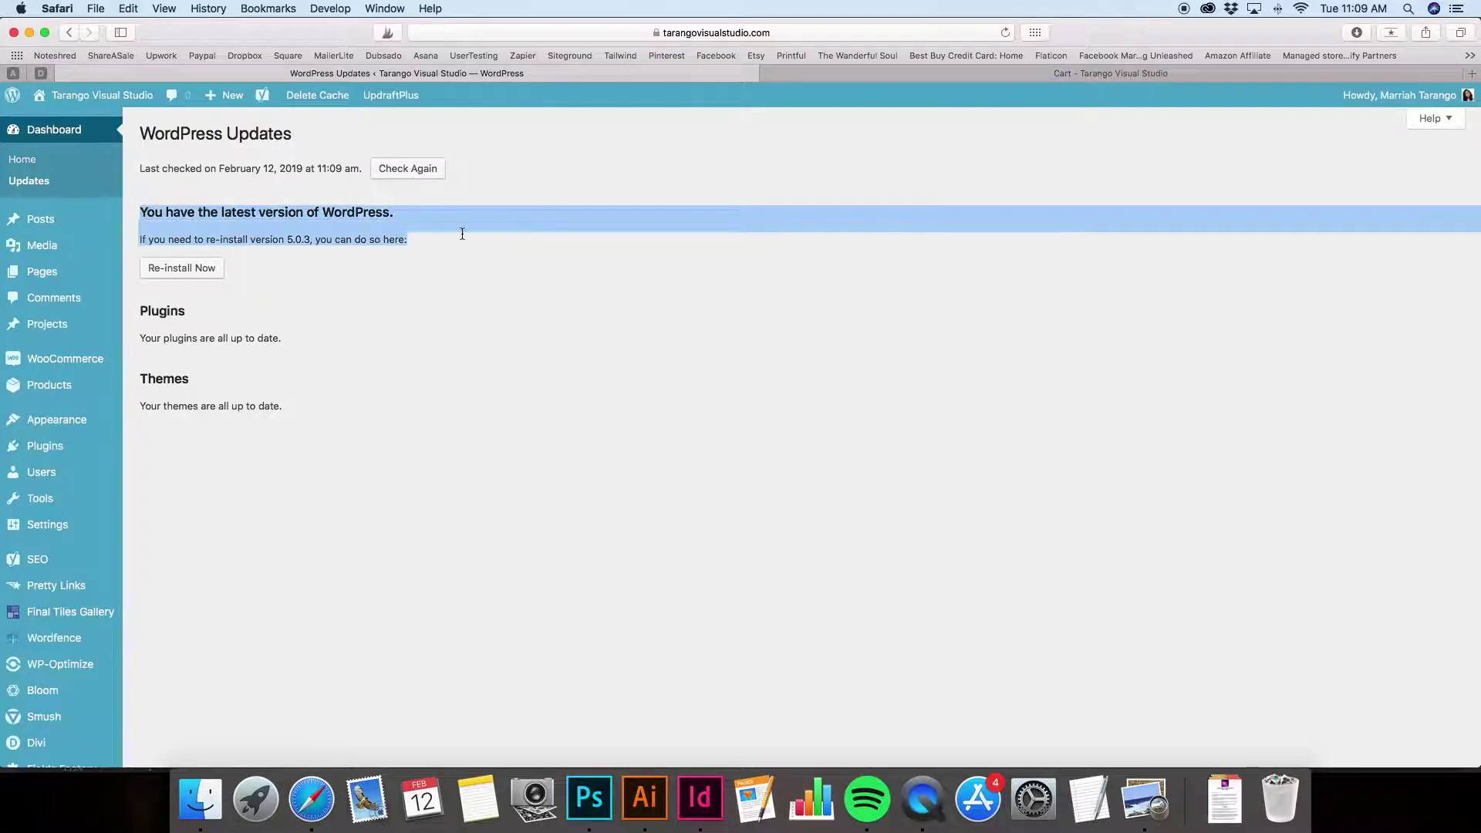
pyautogui.click(580, 245)
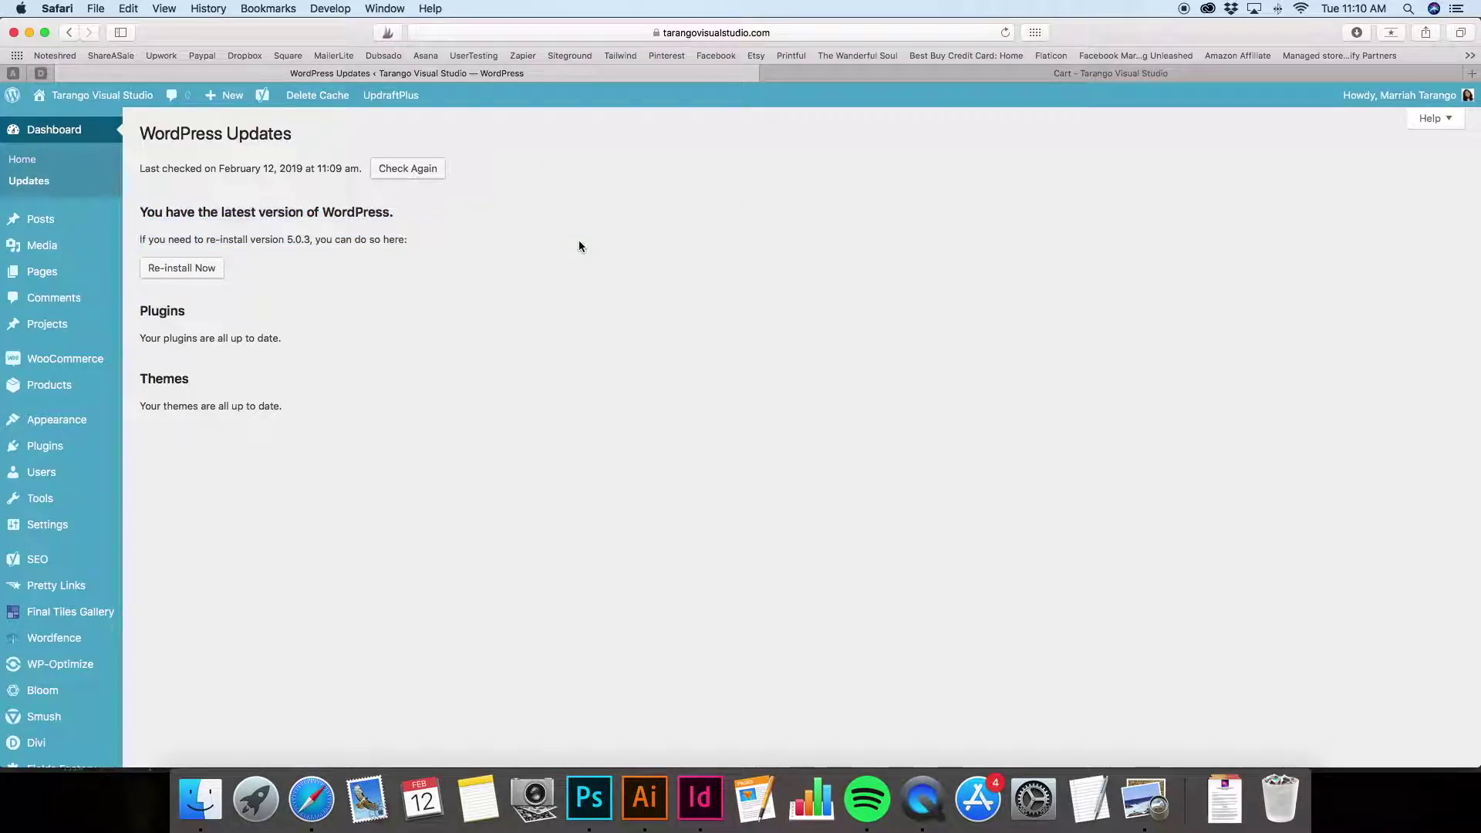
# In Preview, mark Update WordPress Core Software, Clear website cache and Check live site for errors as done under Update WordPress Software
pyautogui.click(1144, 798)
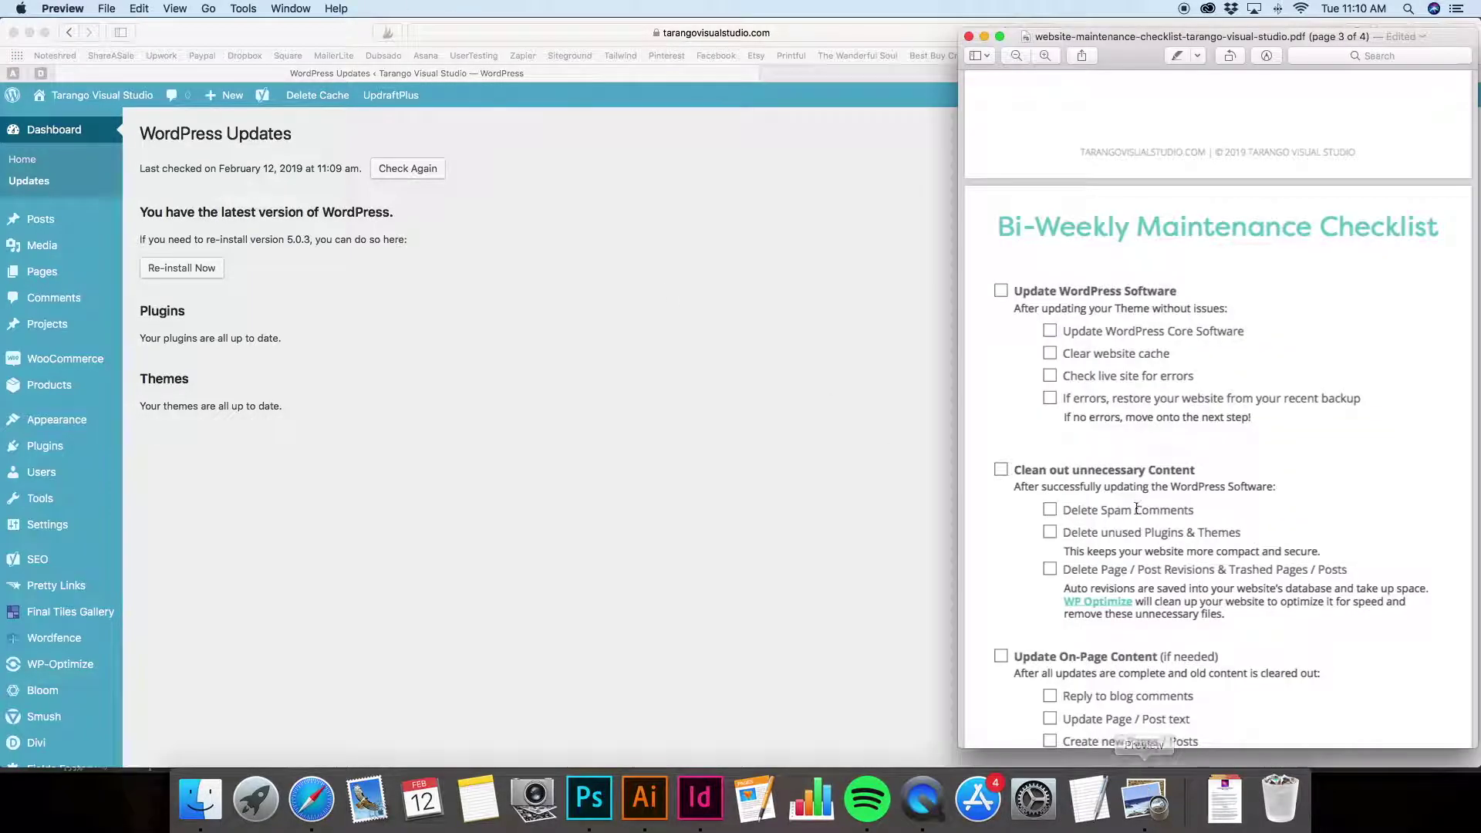
pyautogui.click(1052, 331)
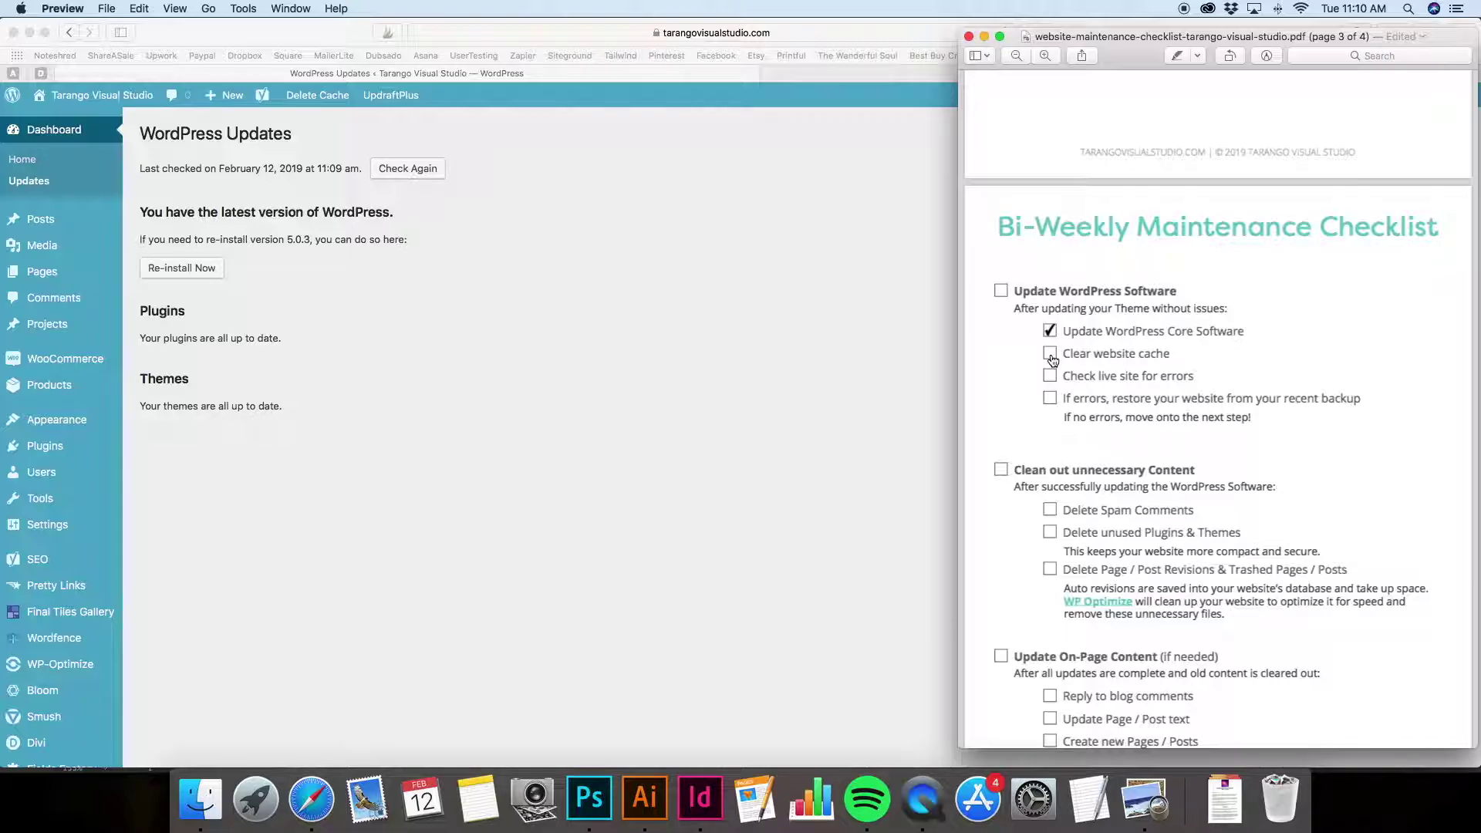
pyautogui.click(1050, 356)
pyautogui.click(1054, 379)
# Return to Safari and open the UpdraftPlus restore options for the Feb 12, 2019 11:04 backup
pyautogui.click(515, 383)
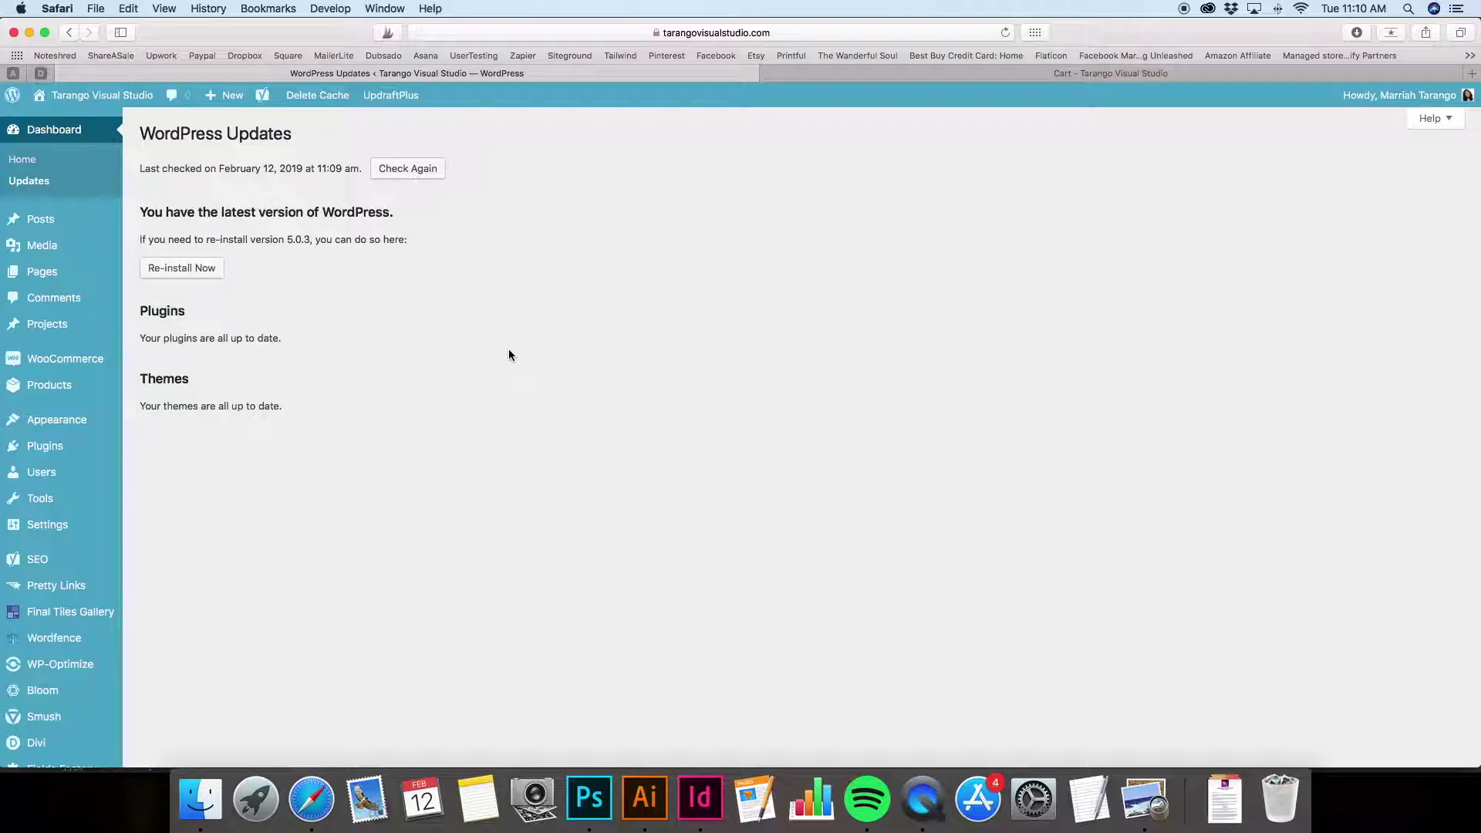
pyautogui.moveTo(17, 523)
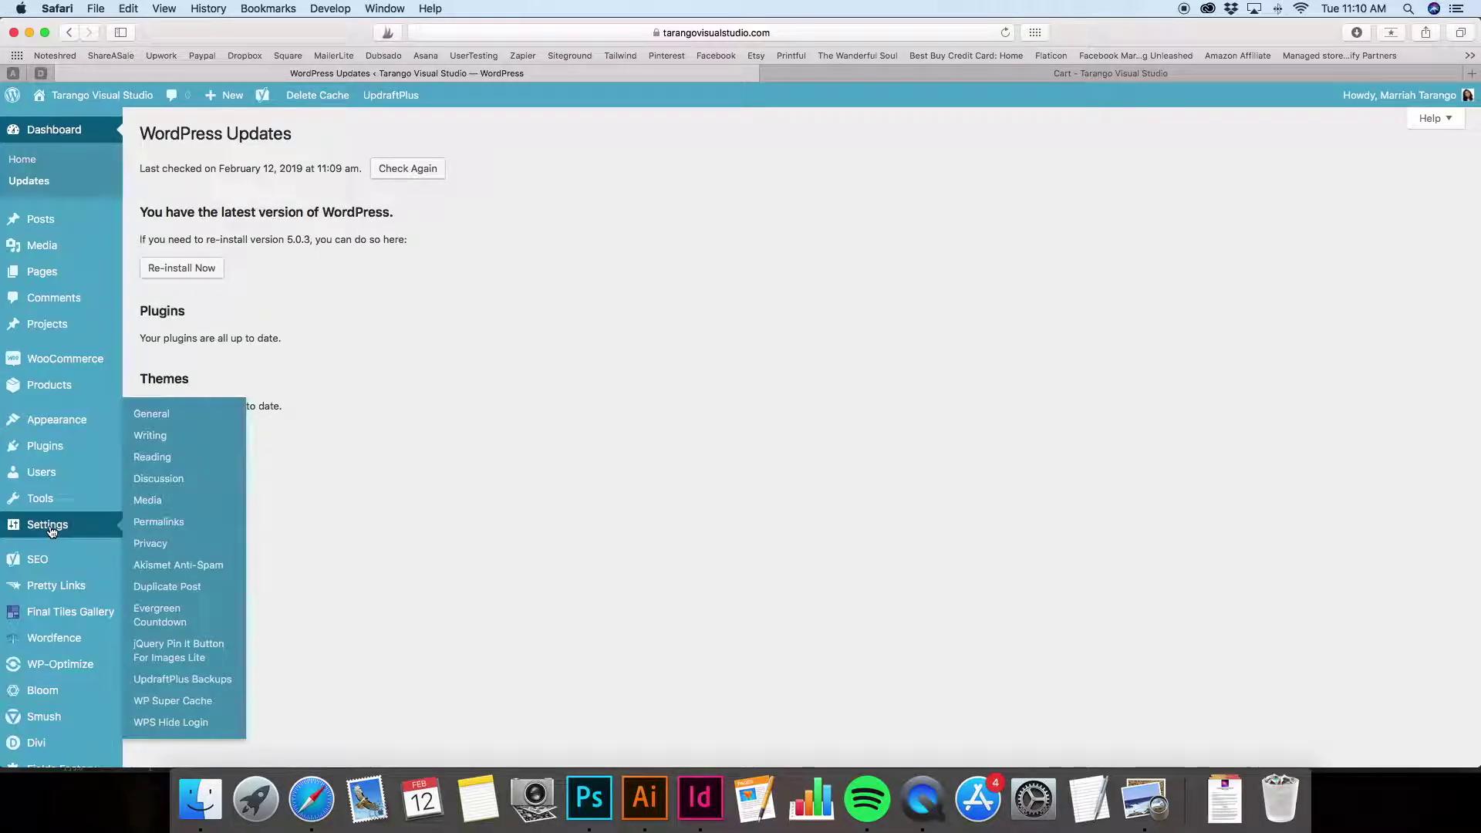
pyautogui.click(881, 73)
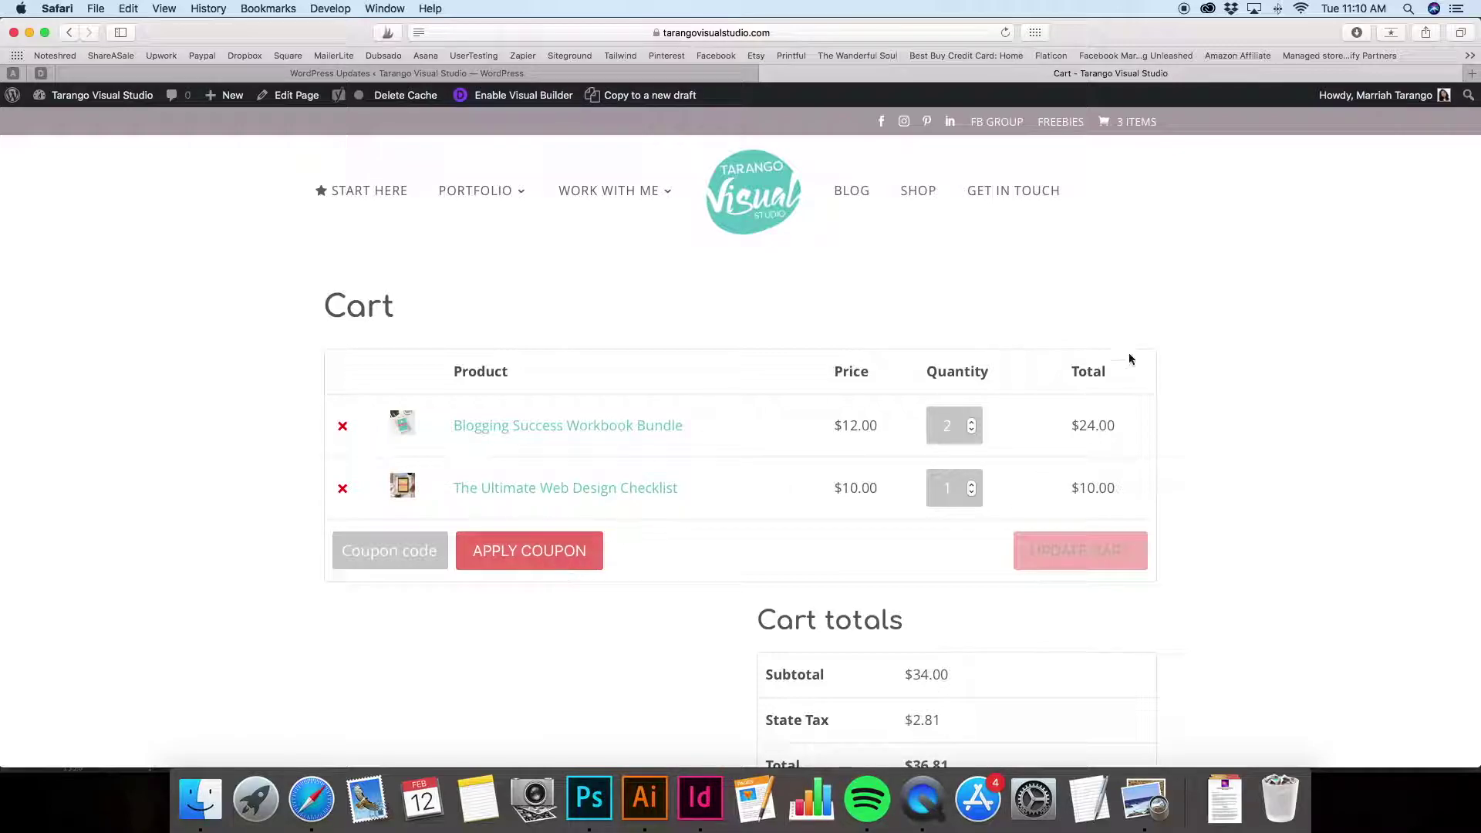
pyautogui.click(663, 70)
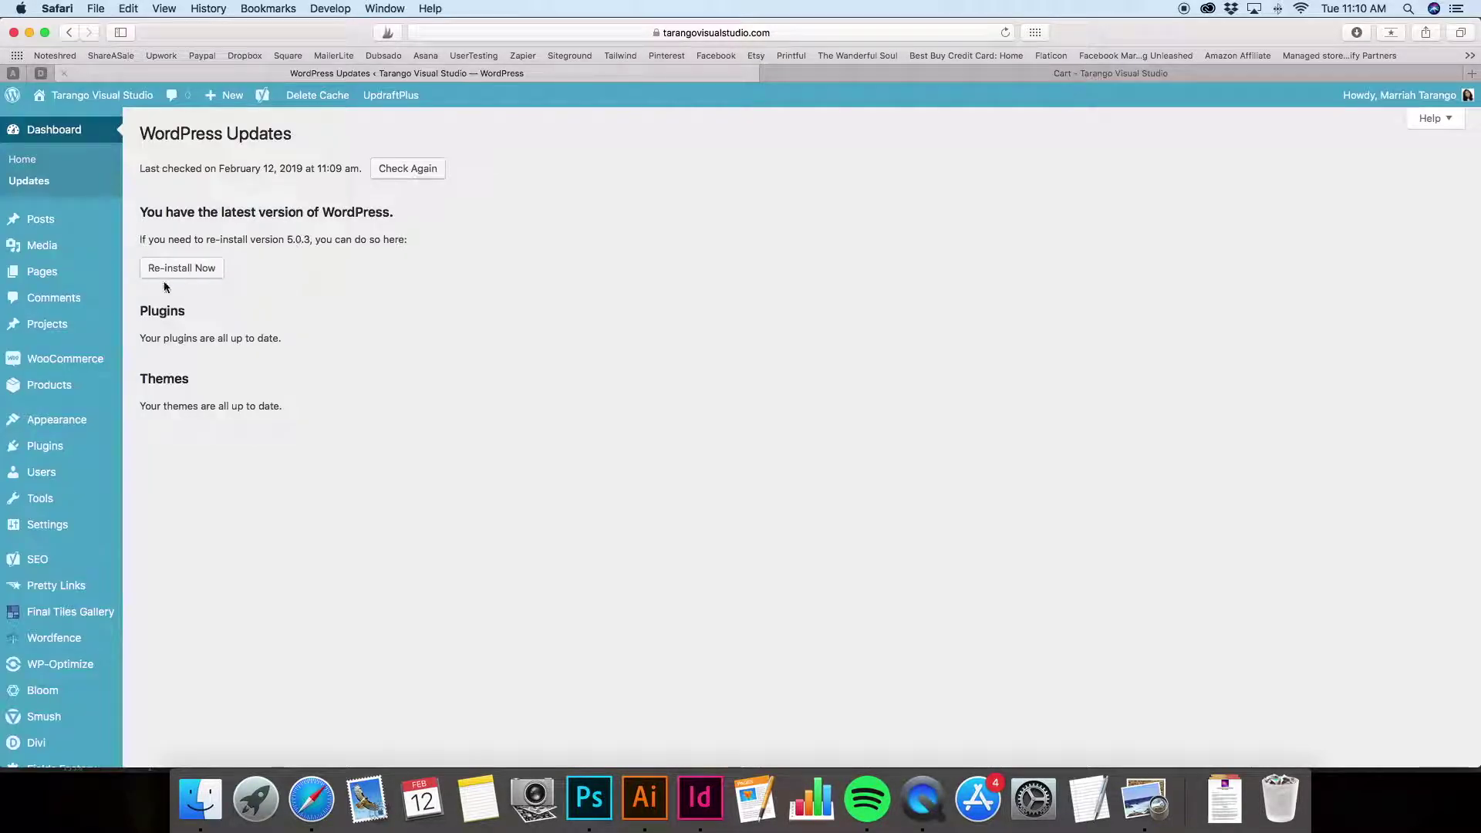
pyautogui.moveTo(35, 524)
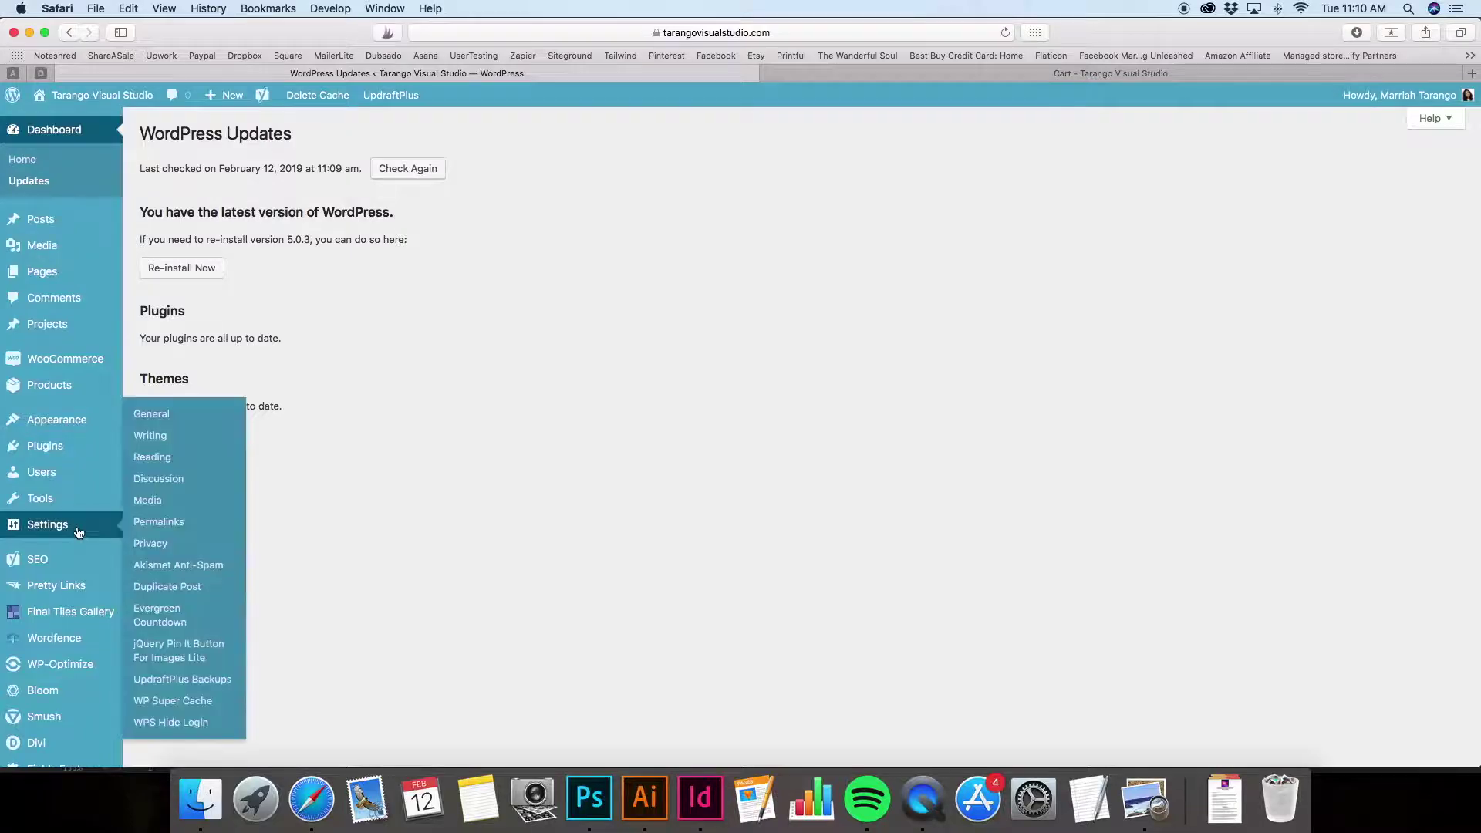
pyautogui.click(202, 683)
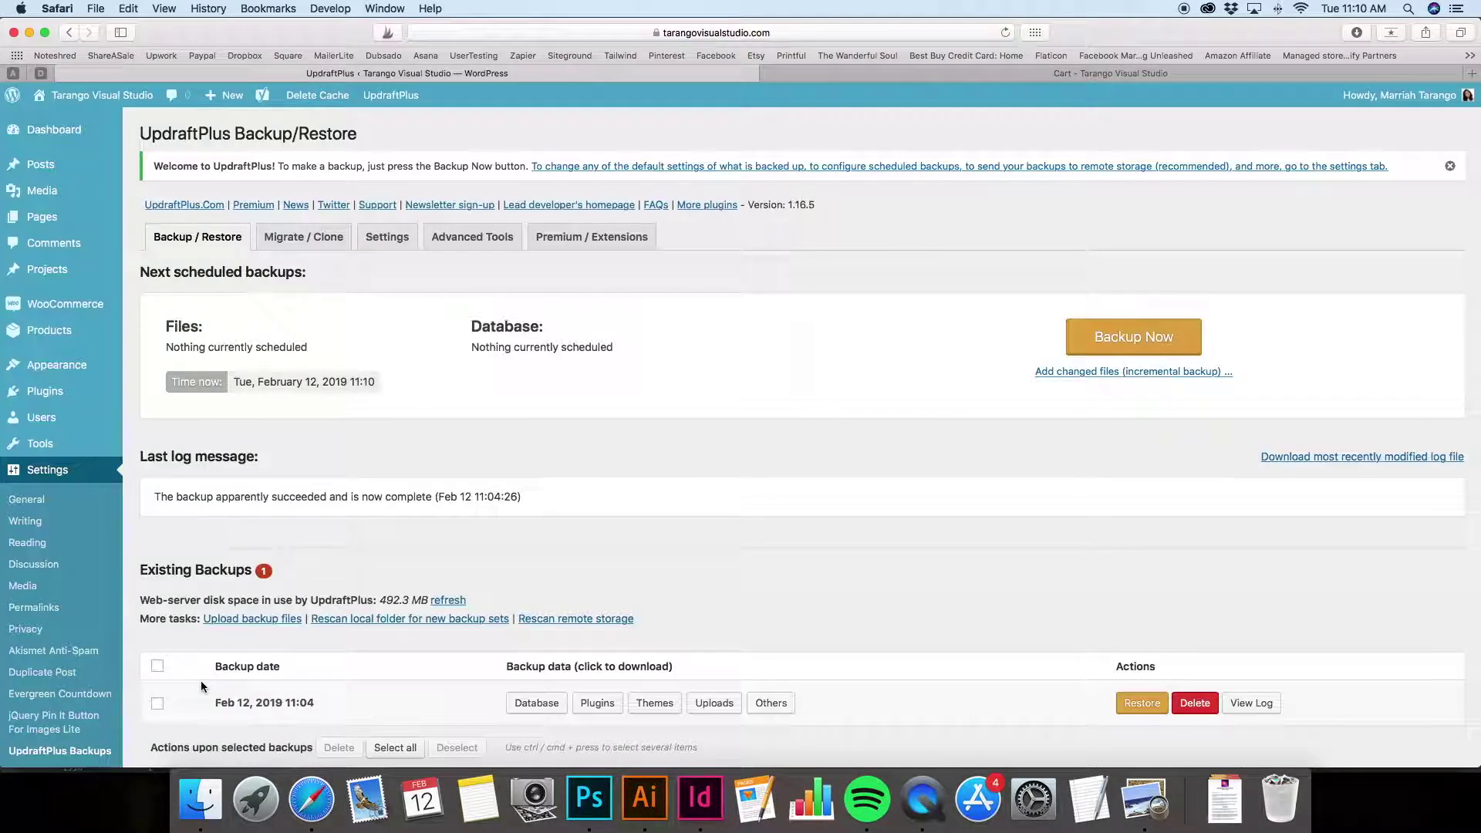
pyautogui.click(1130, 703)
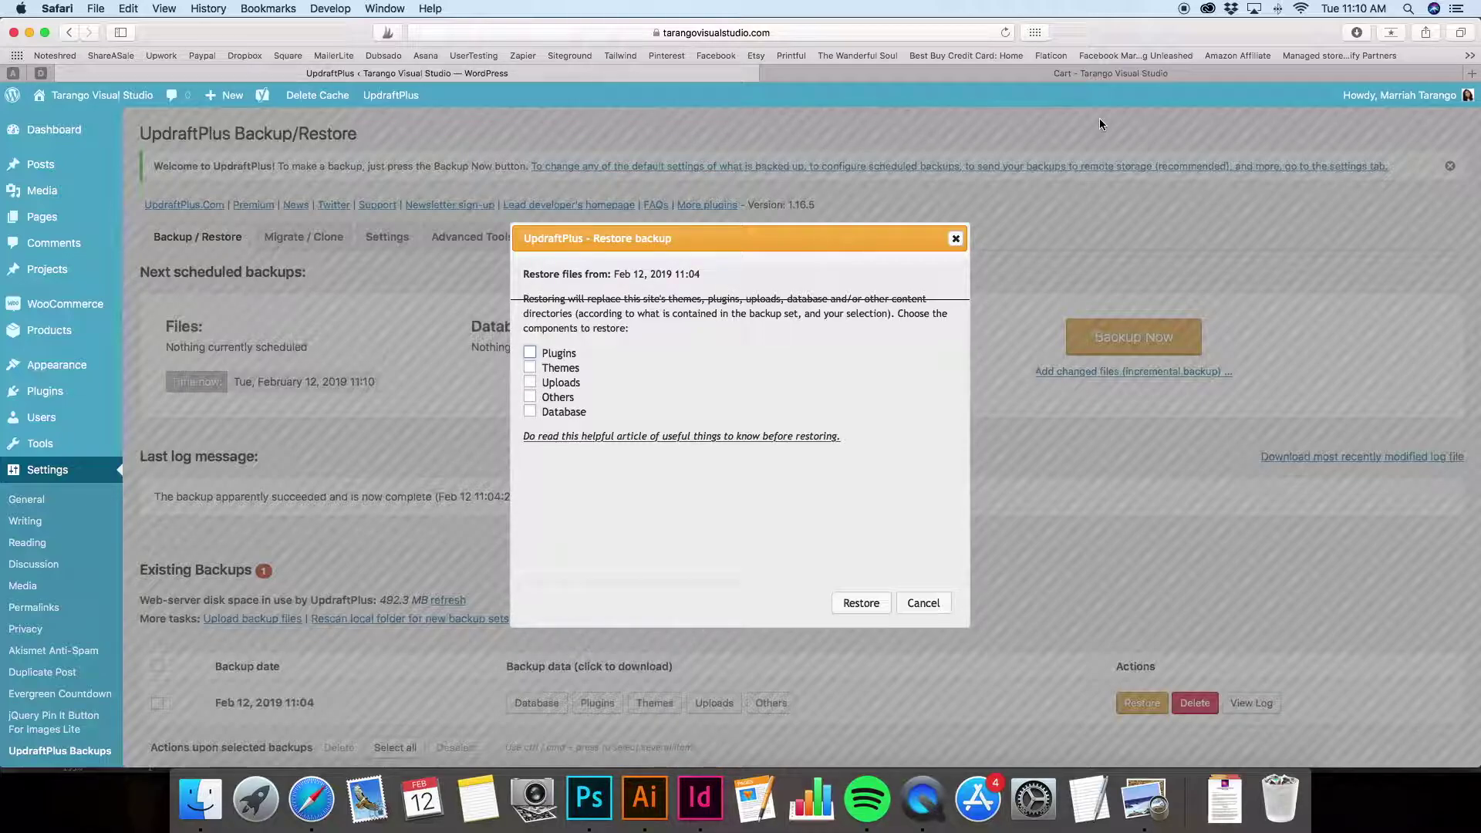
# Select Plugins, Themes, Uploads, Others and Database as components to restore, and close the restore dialog without restoring
pyautogui.click(529, 353)
pyautogui.click(530, 367)
pyautogui.click(530, 382)
pyautogui.click(530, 396)
pyautogui.click(530, 411)
pyautogui.click(955, 239)
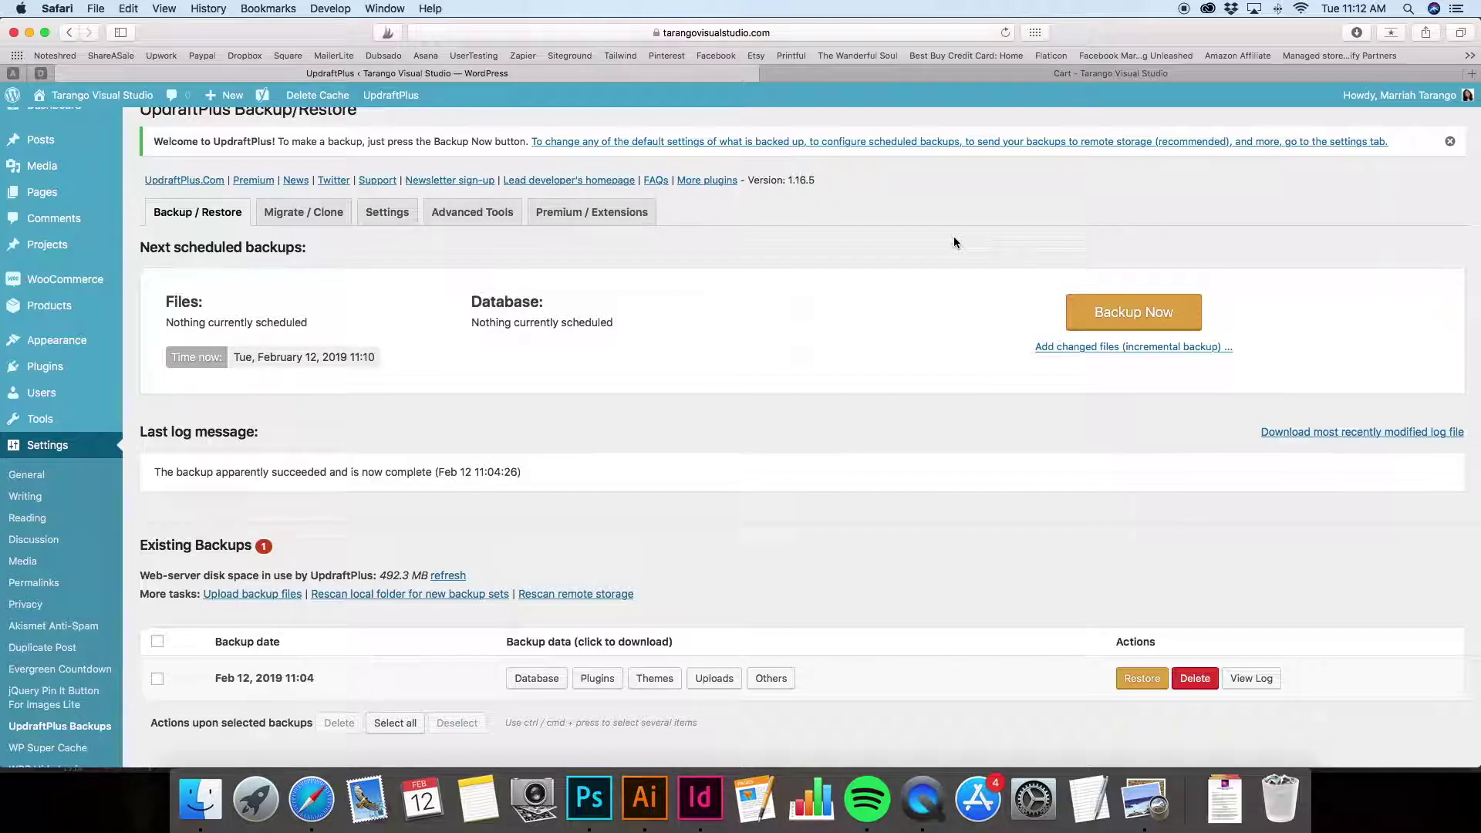
# In Preview, mark the restore-from-backup item and the Update WordPress Software heading as done, and bring up the Clean out unnecessary Content section
pyautogui.click(1144, 798)
pyautogui.click(1050, 397)
pyautogui.click(1000, 290)
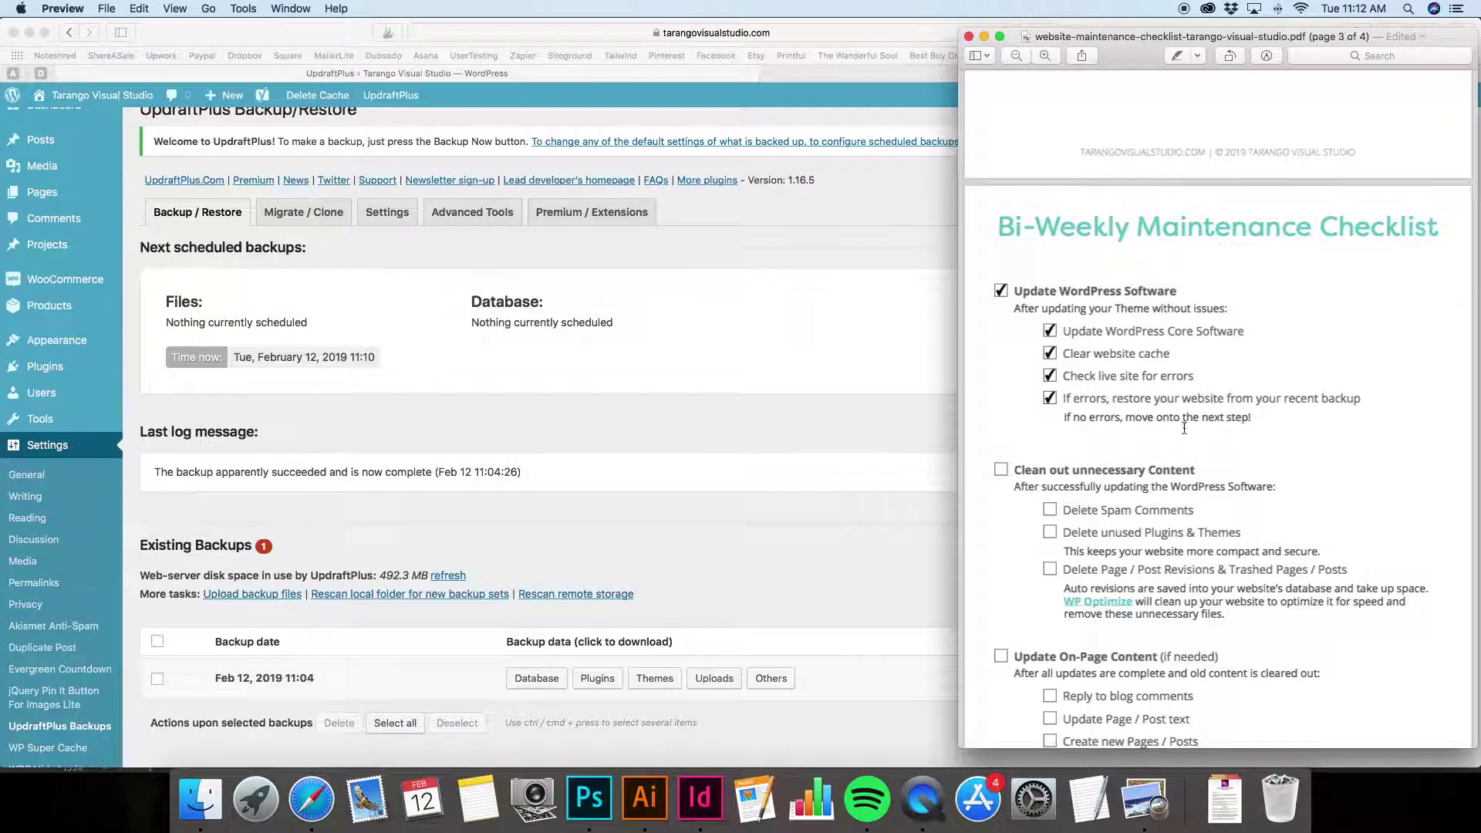
pyautogui.scroll(-3, 1183, 428)
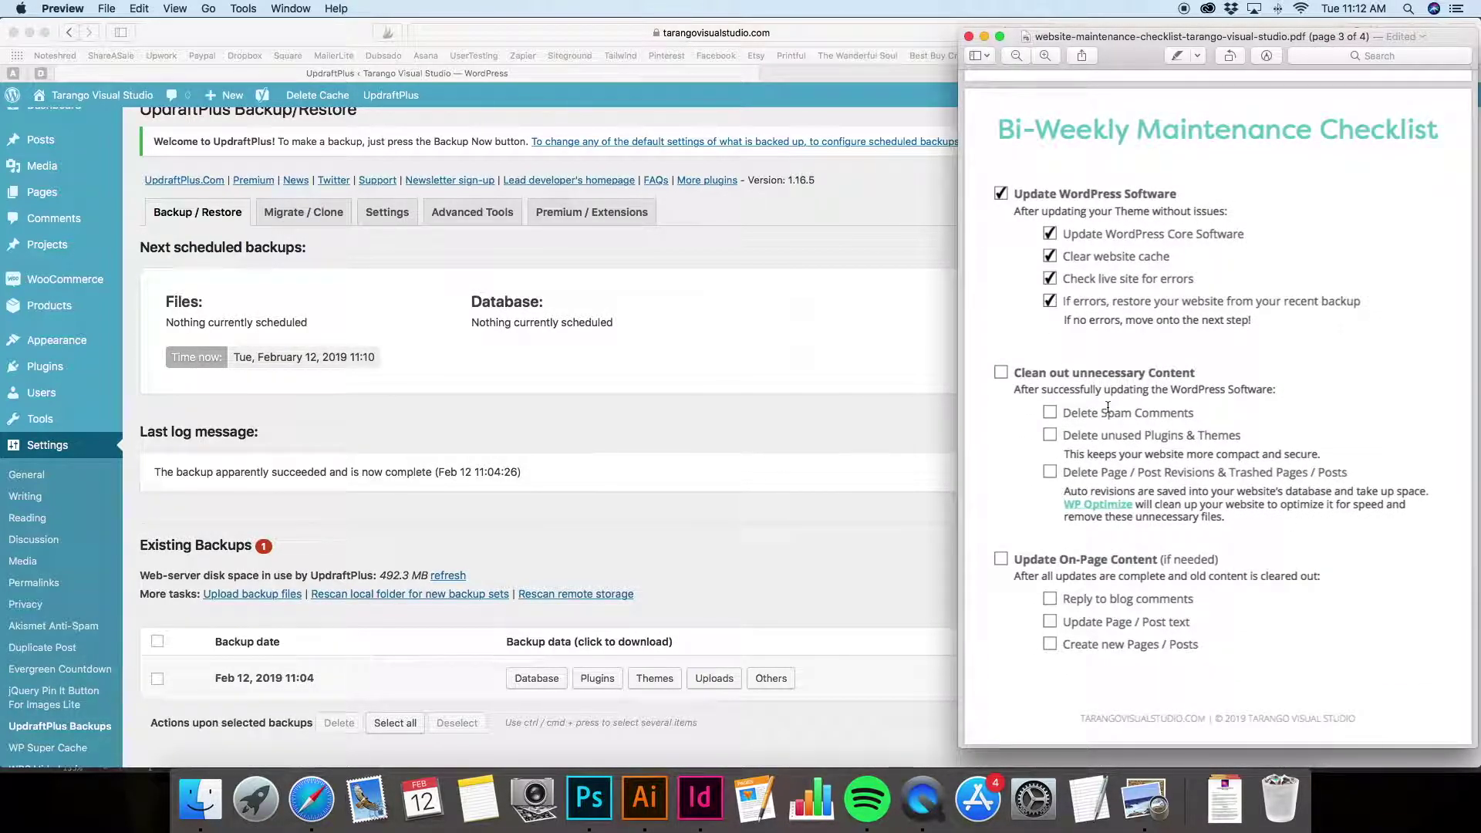
# Check the spam comments queue from the WordPress Dashboard in Safari, and mark Delete Spam Comments as done in Preview
pyautogui.click(738, 422)
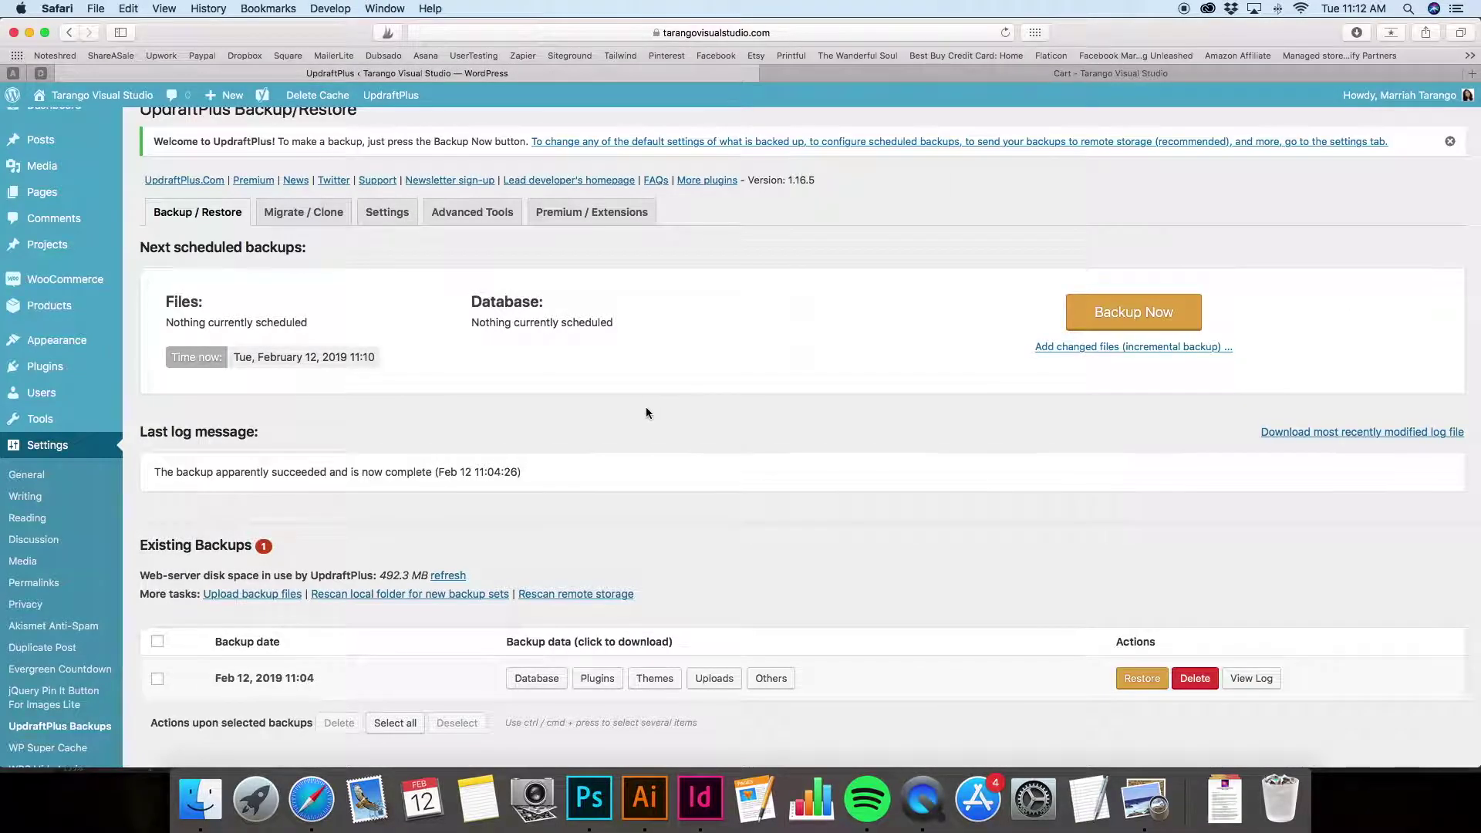
pyautogui.scroll(1, 56, 143)
pyautogui.click(57, 140)
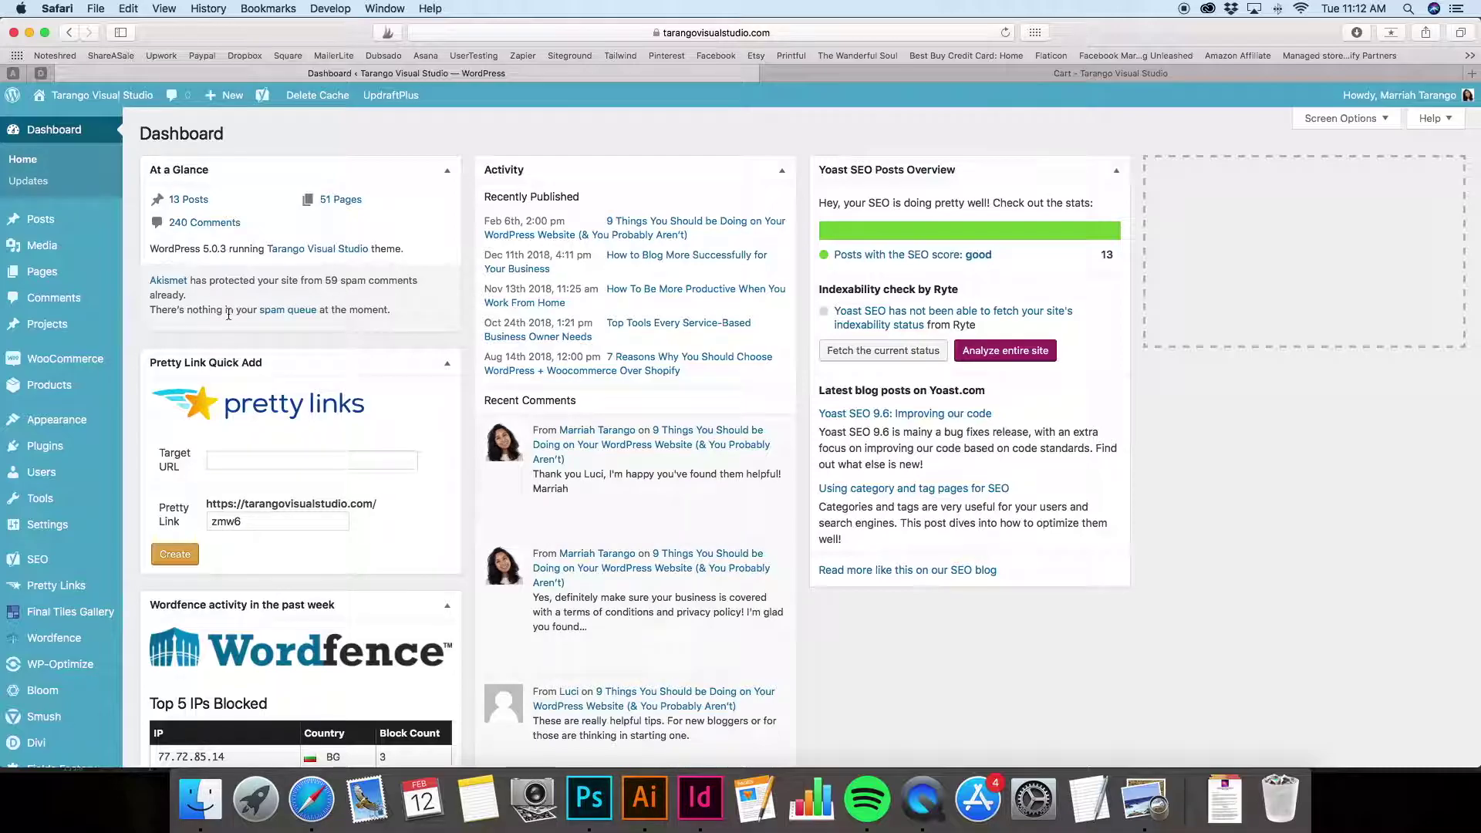
pyautogui.click(279, 315)
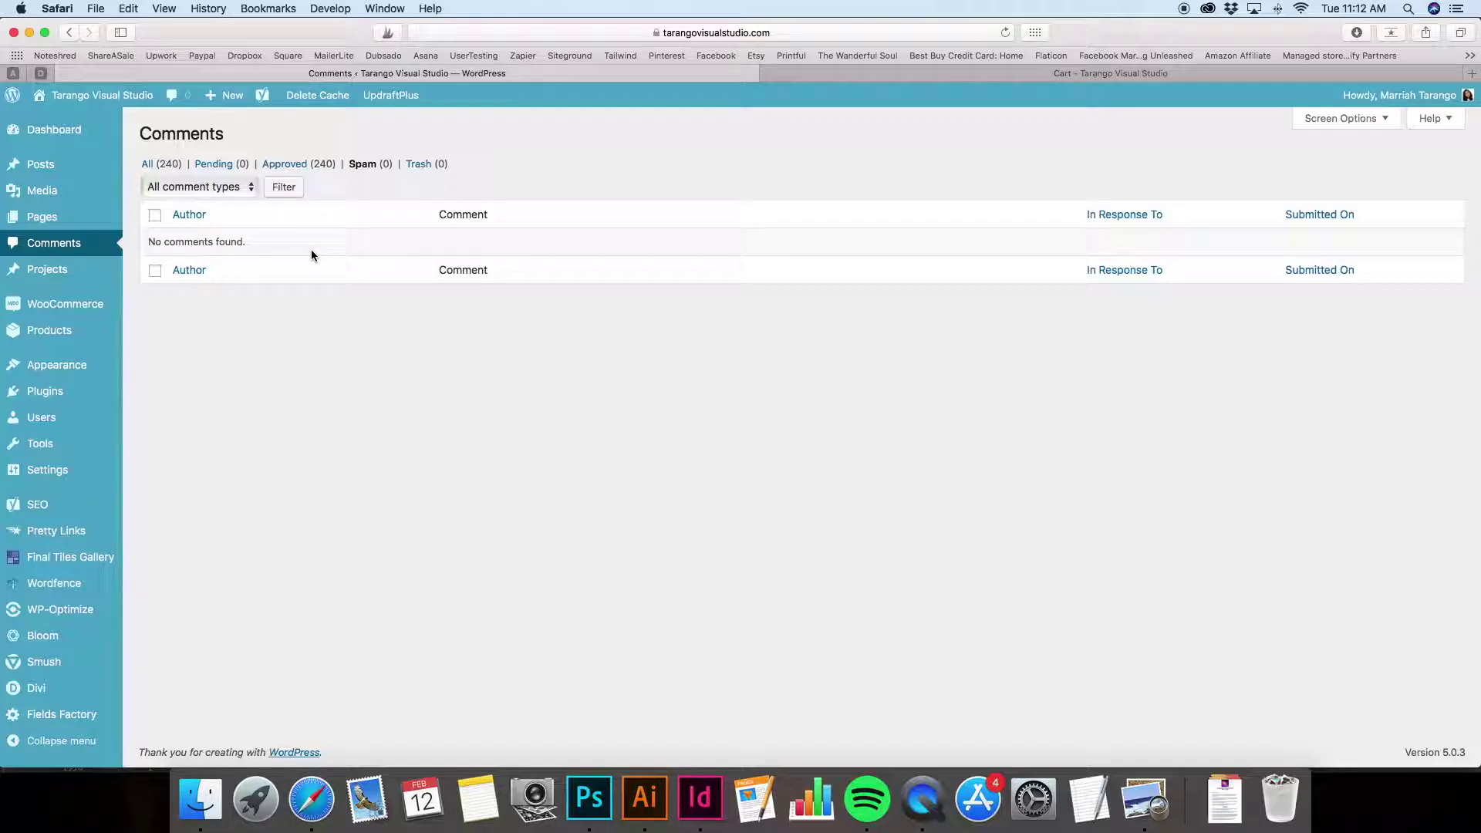
pyautogui.click(1145, 798)
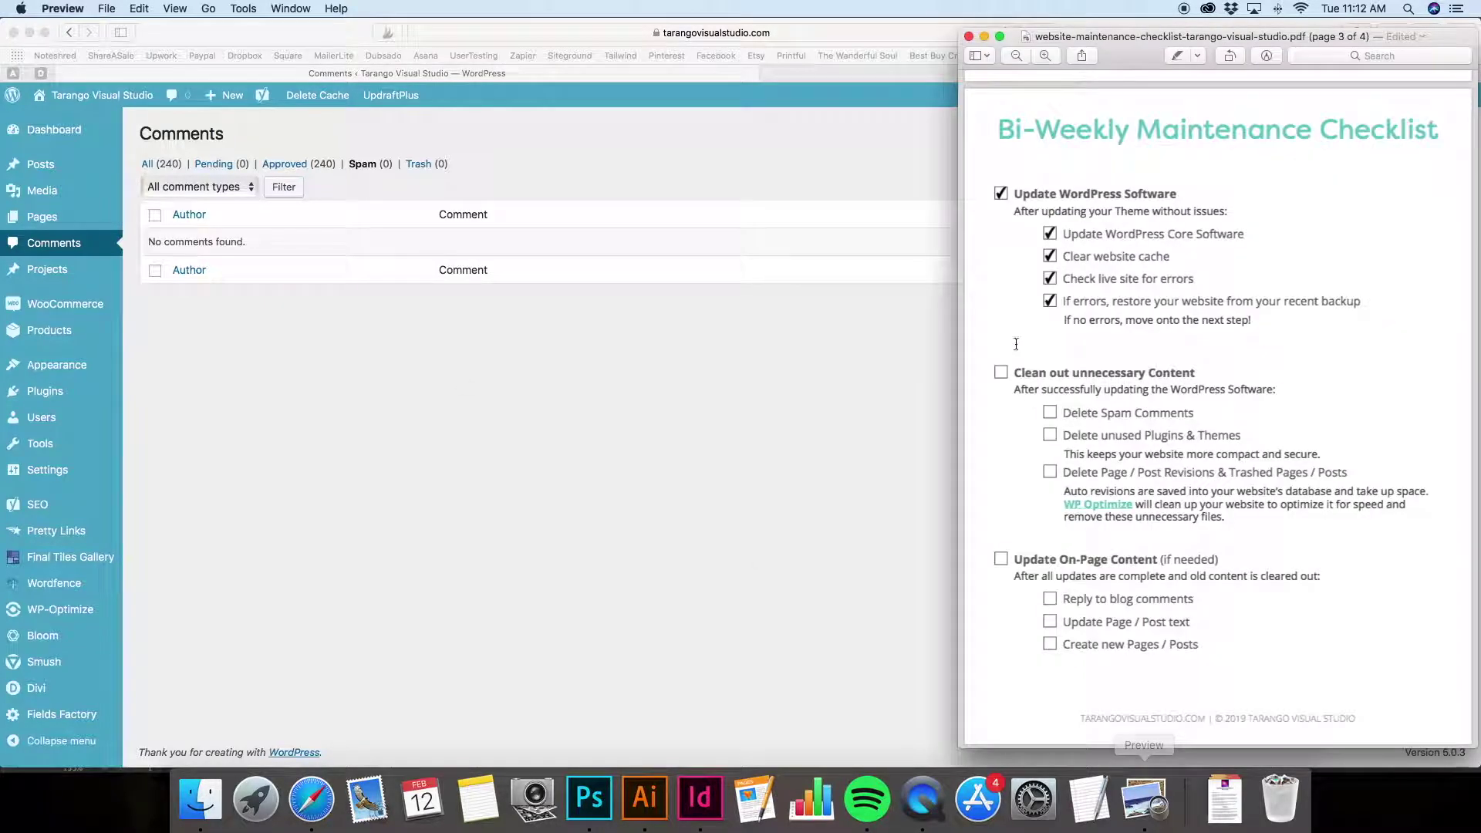
pyautogui.click(1049, 414)
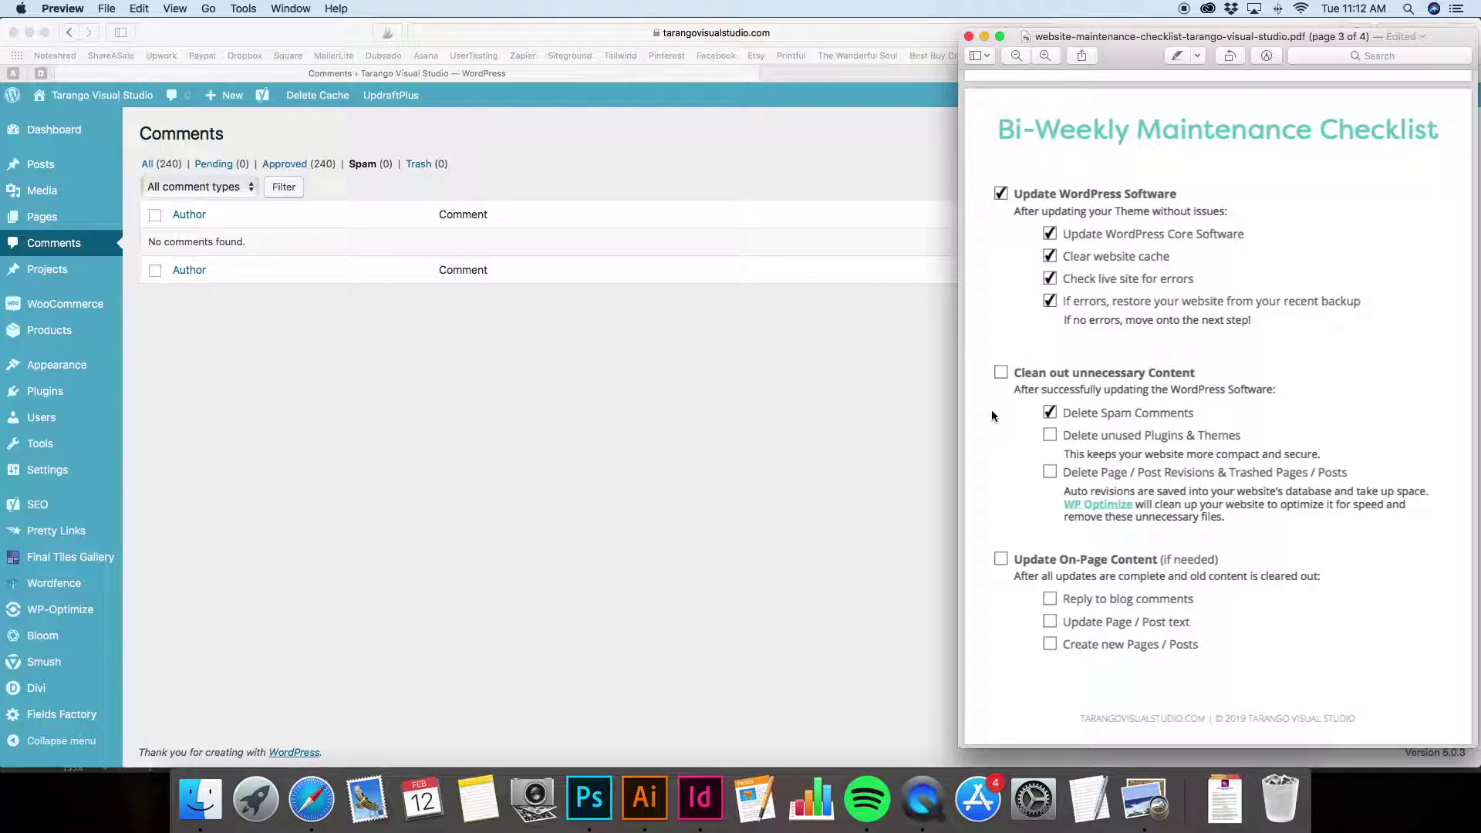
# Return to Safari and review the full list of installed plugins for any that are unused
pyautogui.click(825, 400)
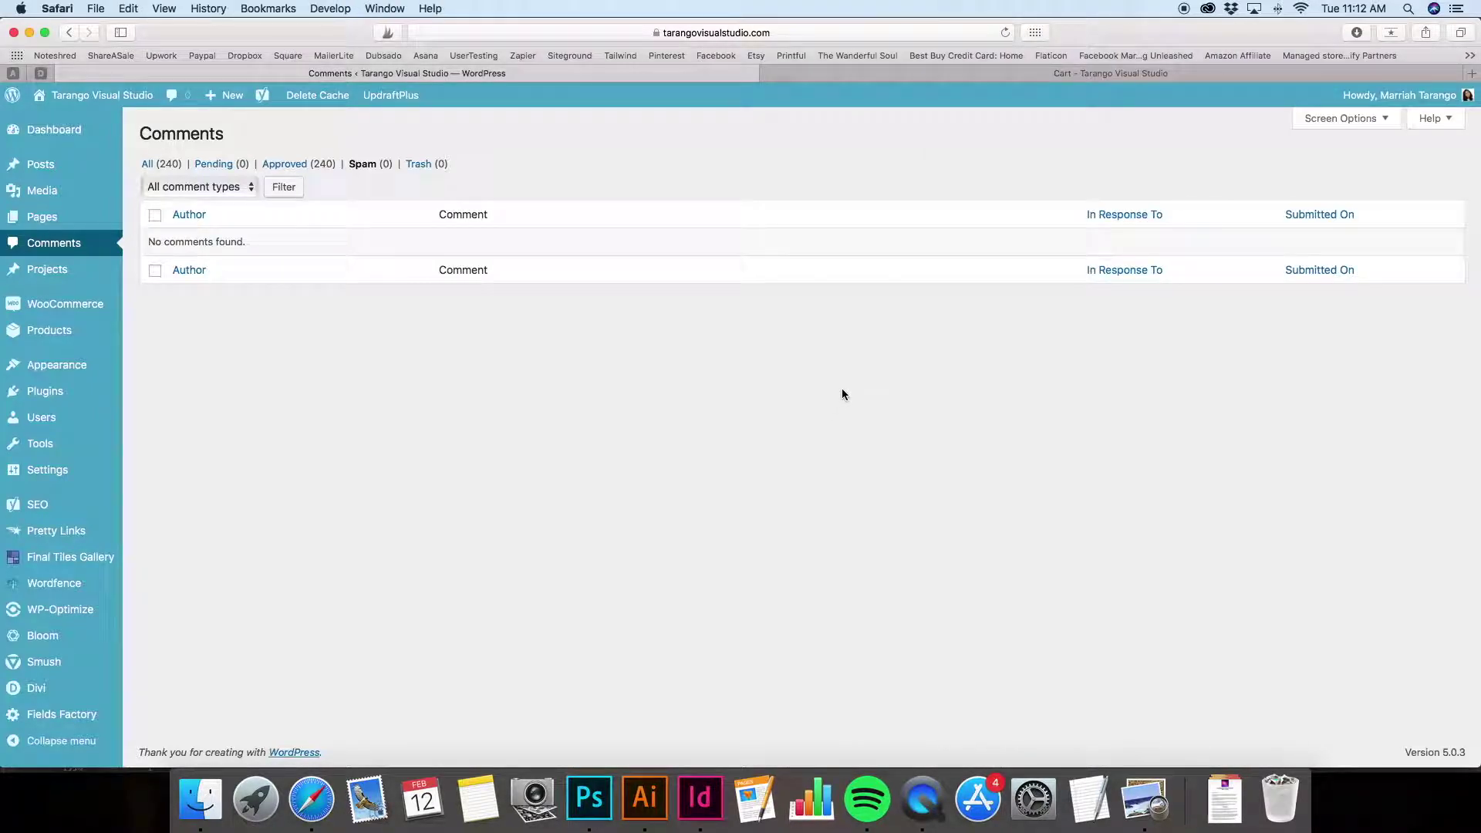
pyautogui.click(89, 391)
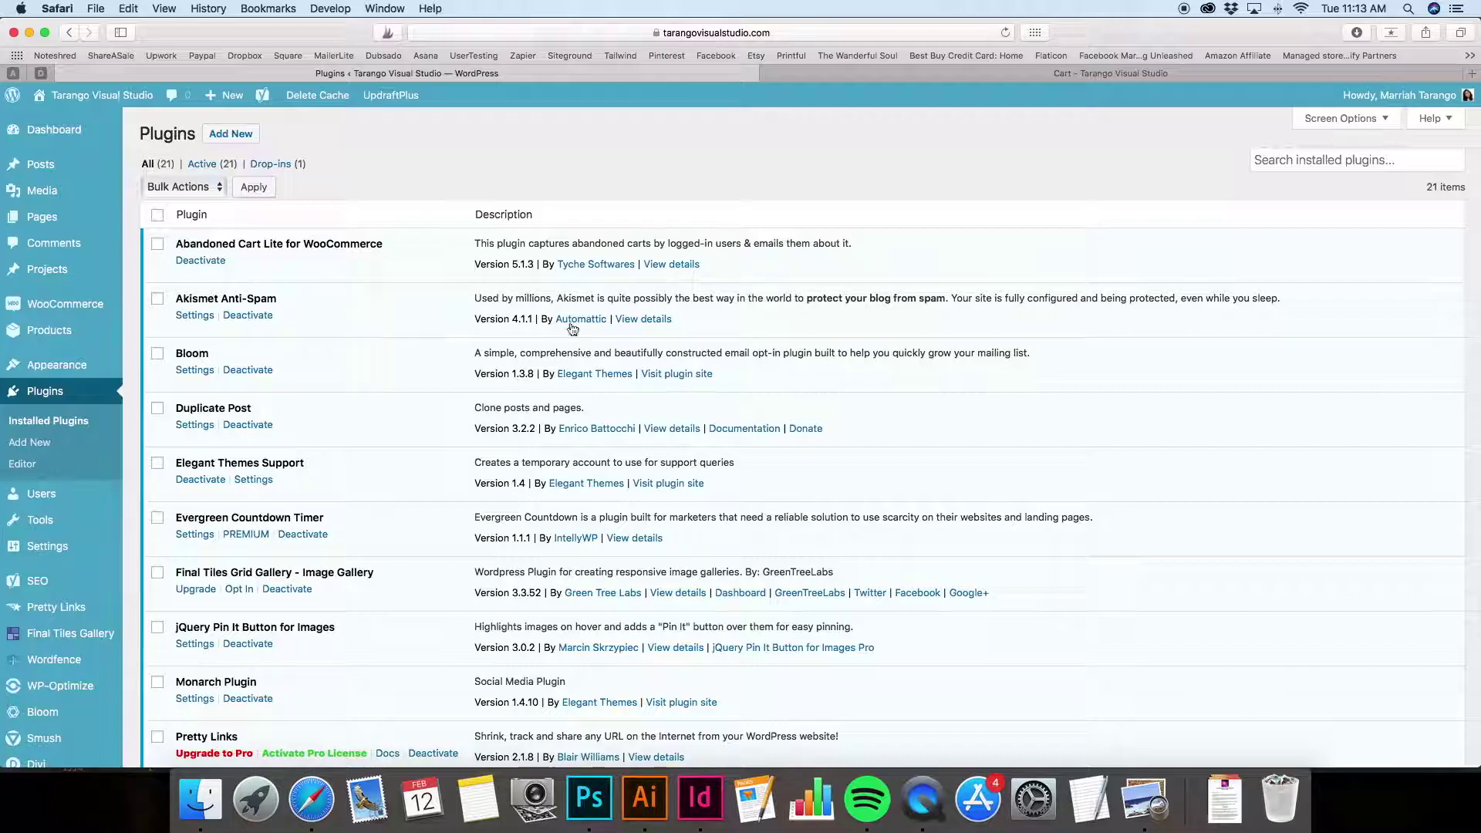
pyautogui.scroll(-6, 445, 274)
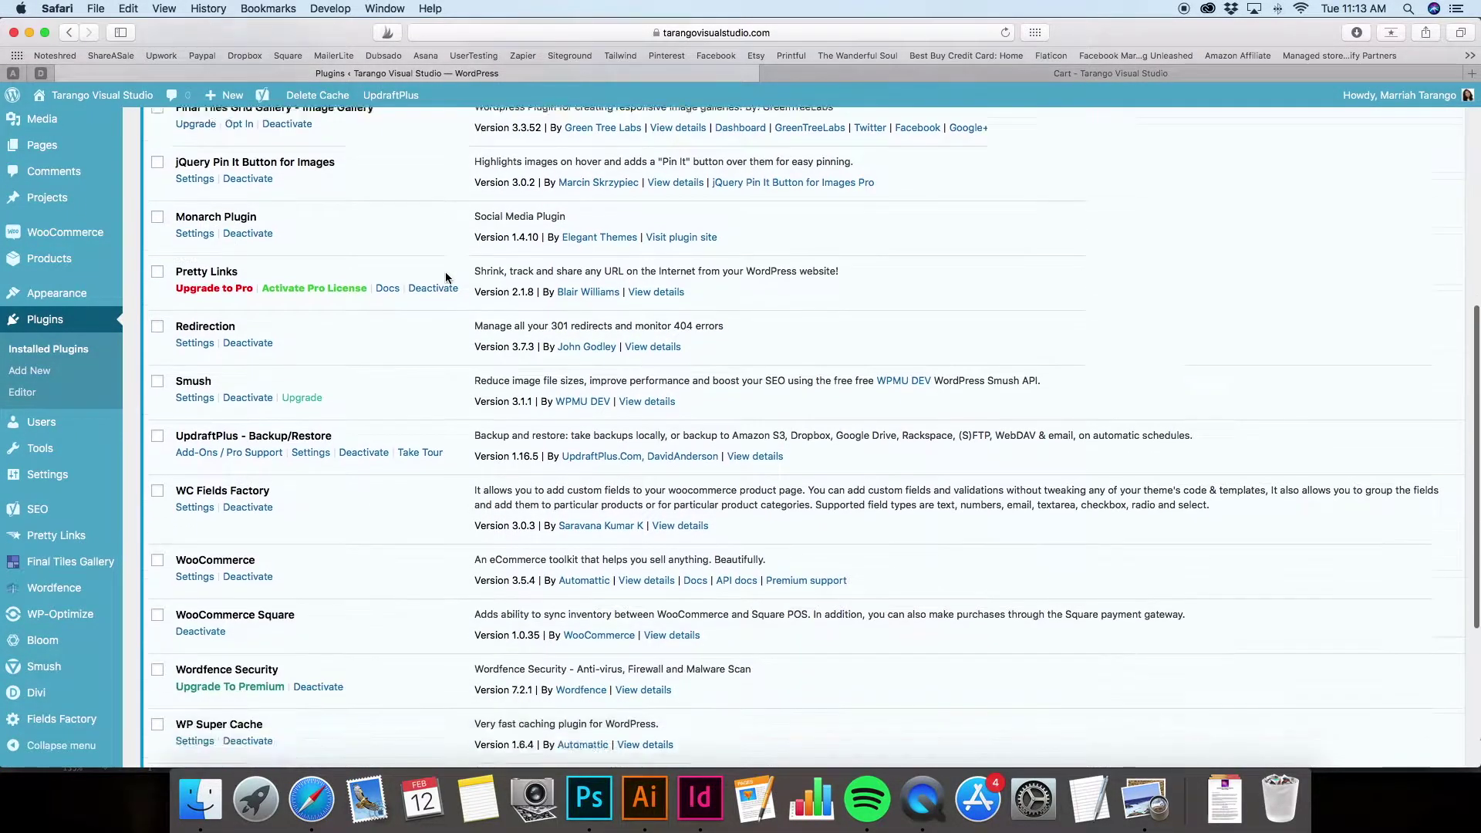
pyautogui.scroll(-4, 446, 277)
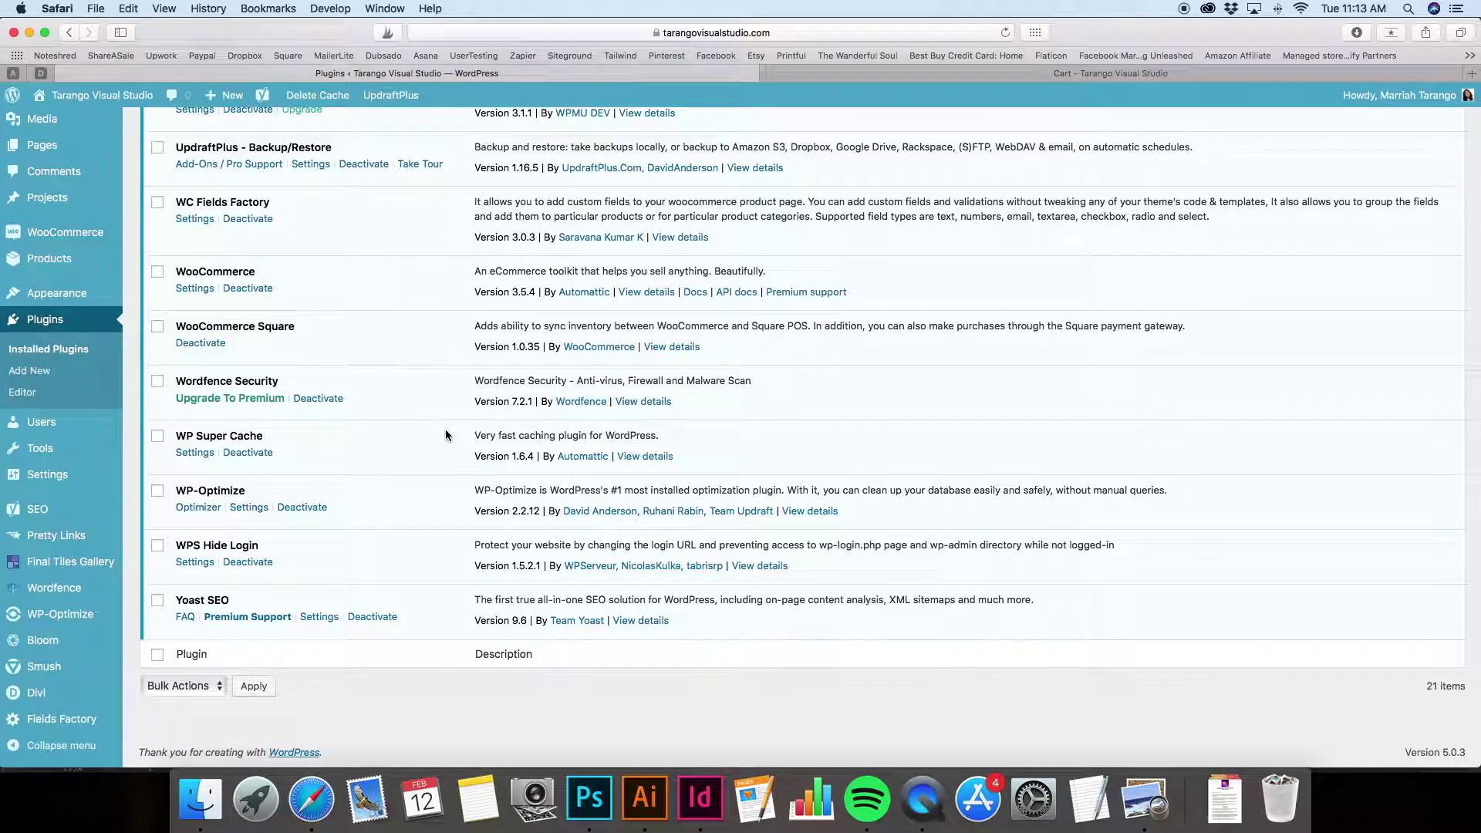
pyautogui.scroll(5, 251, 604)
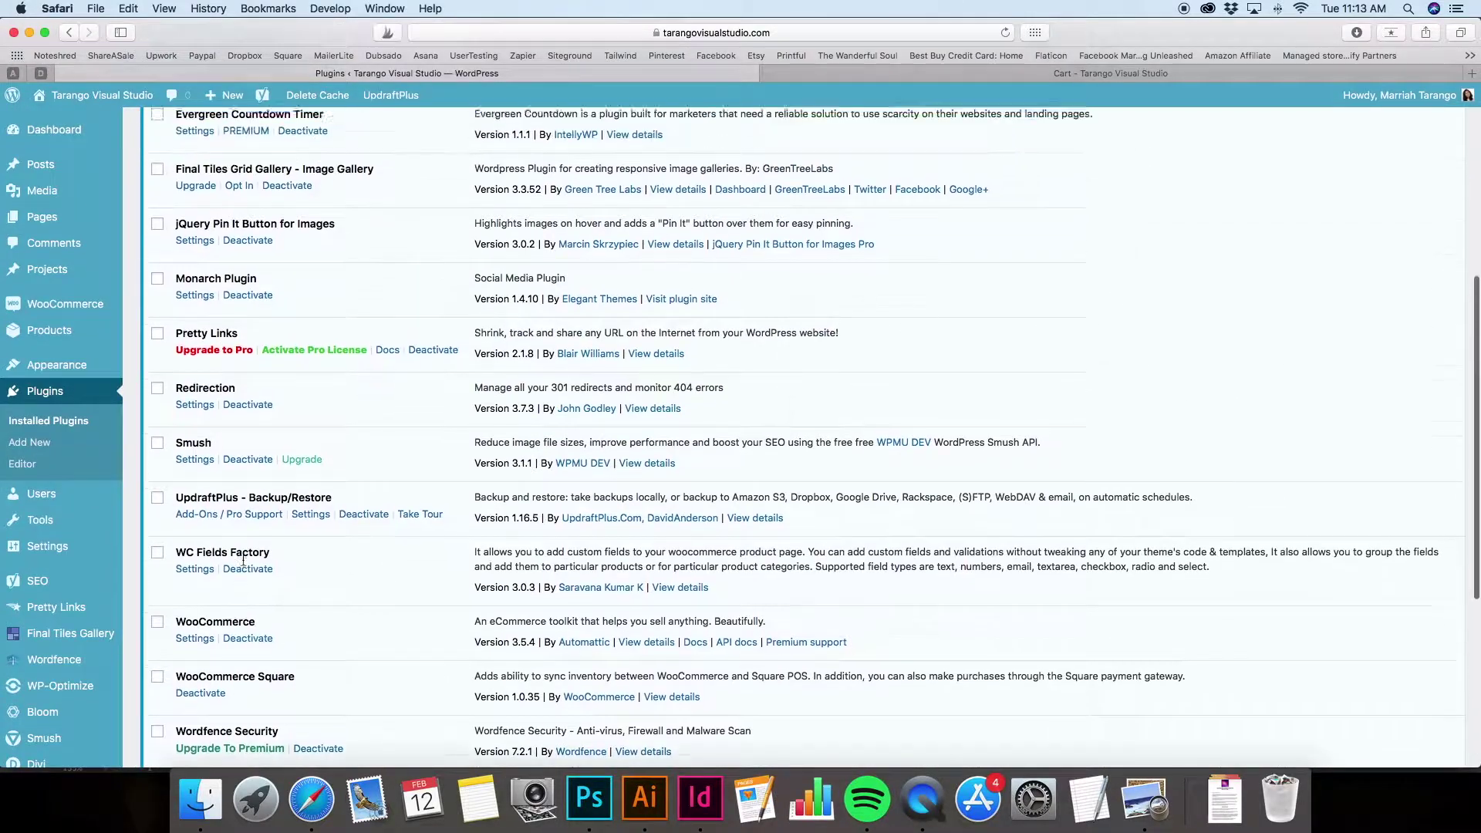
pyautogui.scroll(3, 243, 560)
pyautogui.scroll(1, 231, 429)
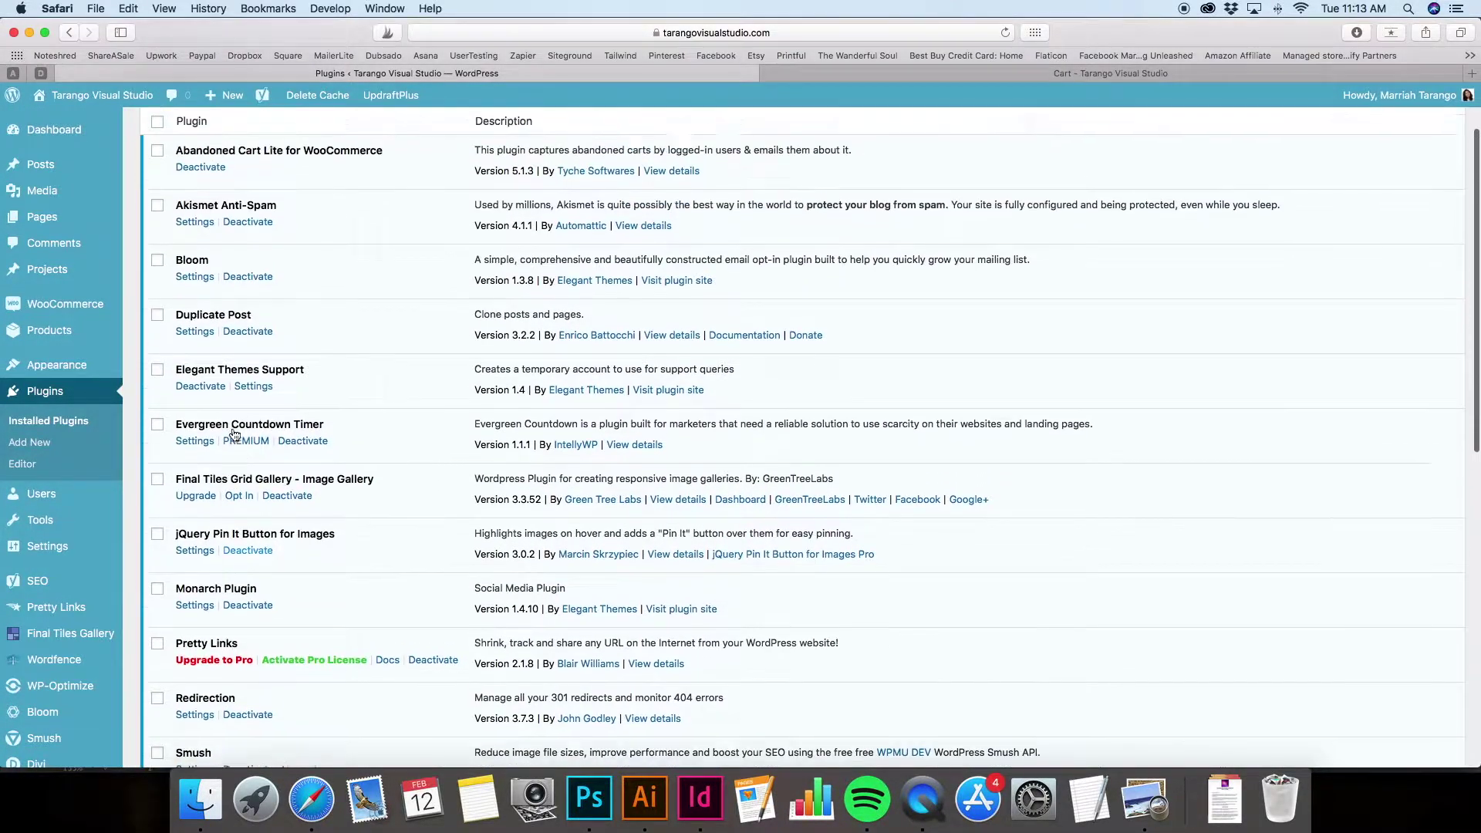
pyautogui.scroll(2, 234, 434)
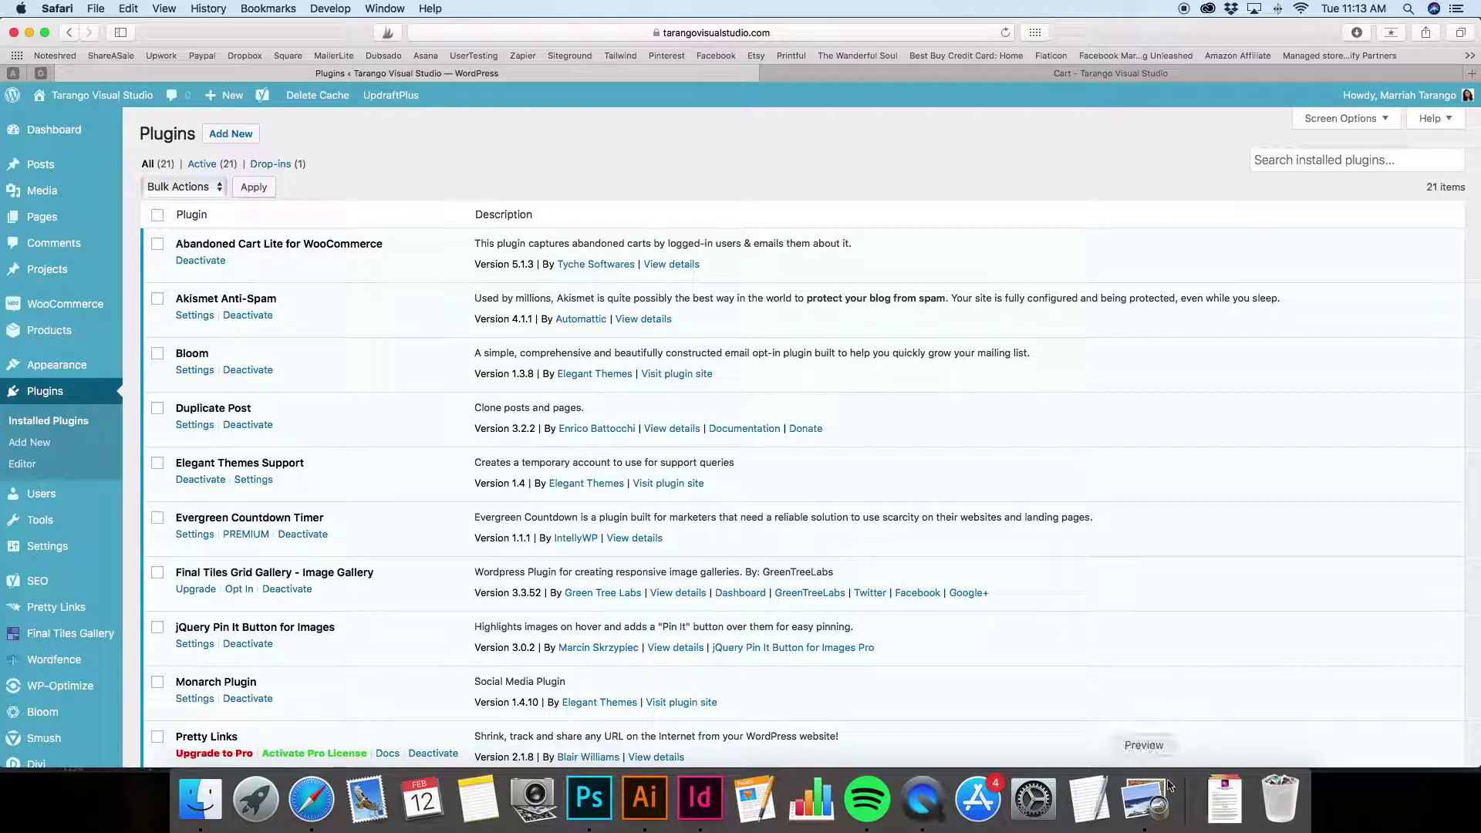
# Check the installed themes in WordPress in Safari, and mark Delete unused Plugins & Themes as done in Preview
pyautogui.click(1144, 799)
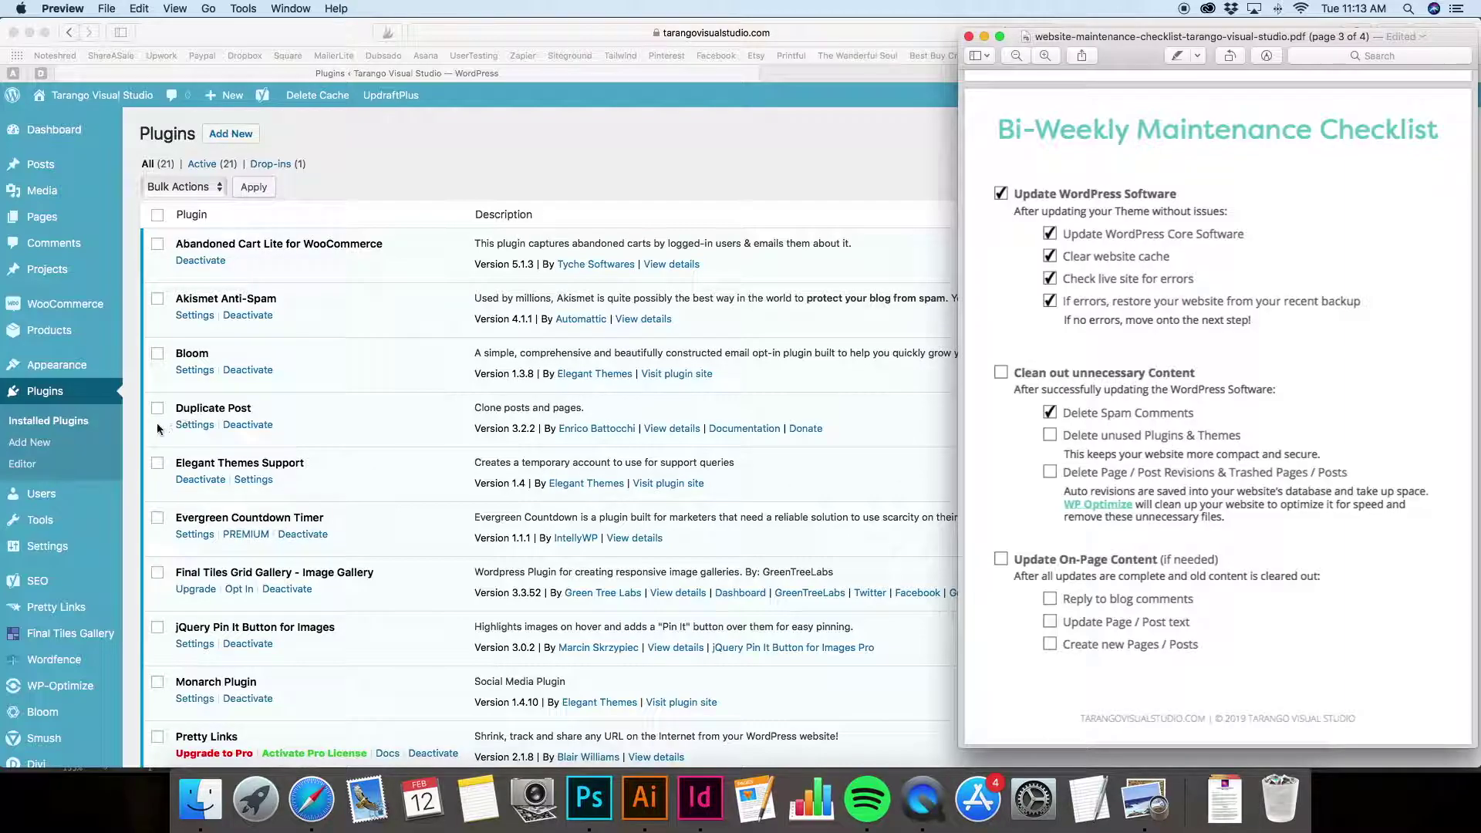
pyautogui.click(89, 373)
pyautogui.moveTo(100, 373)
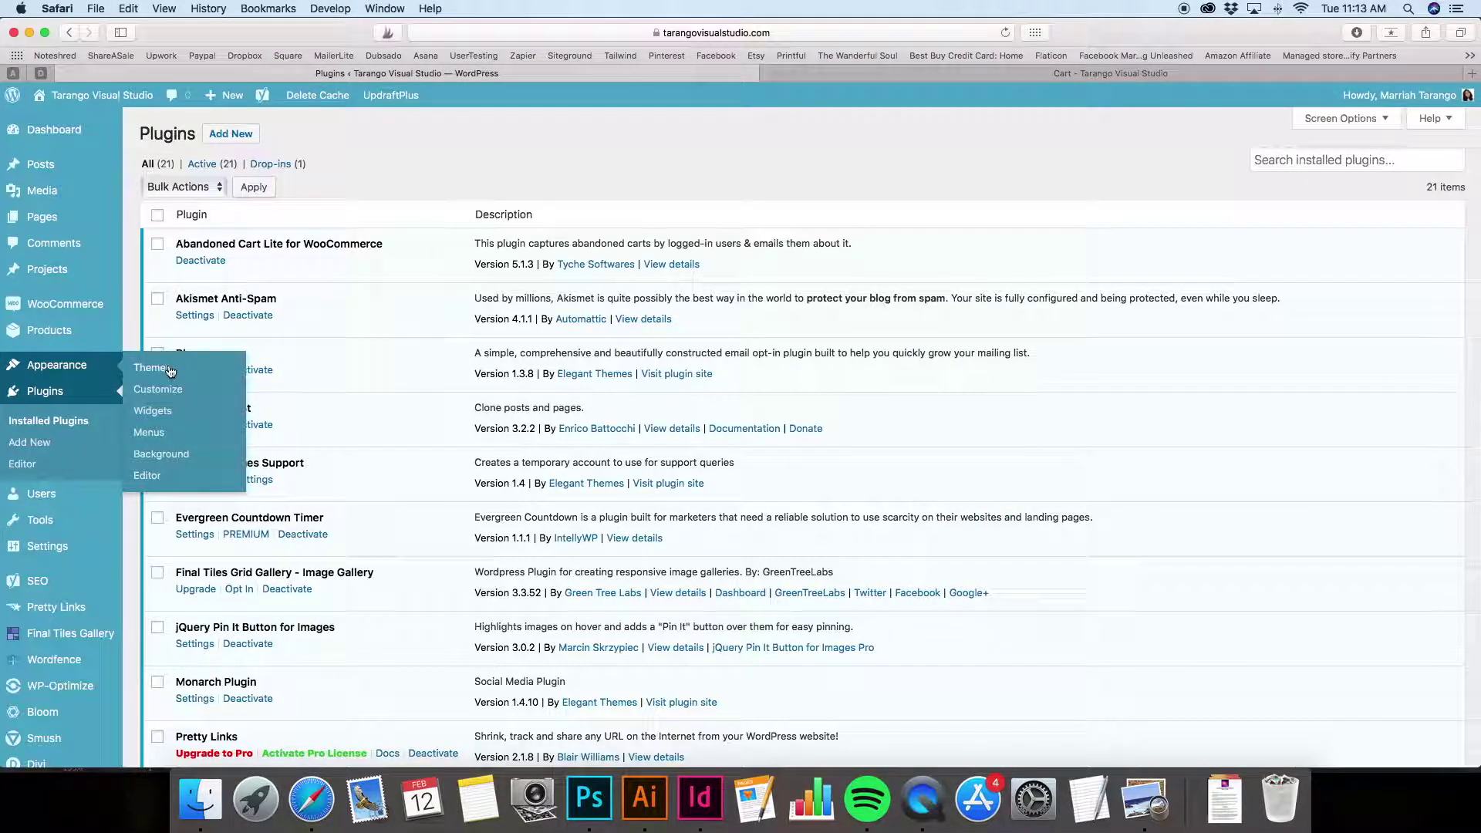
pyautogui.click(166, 370)
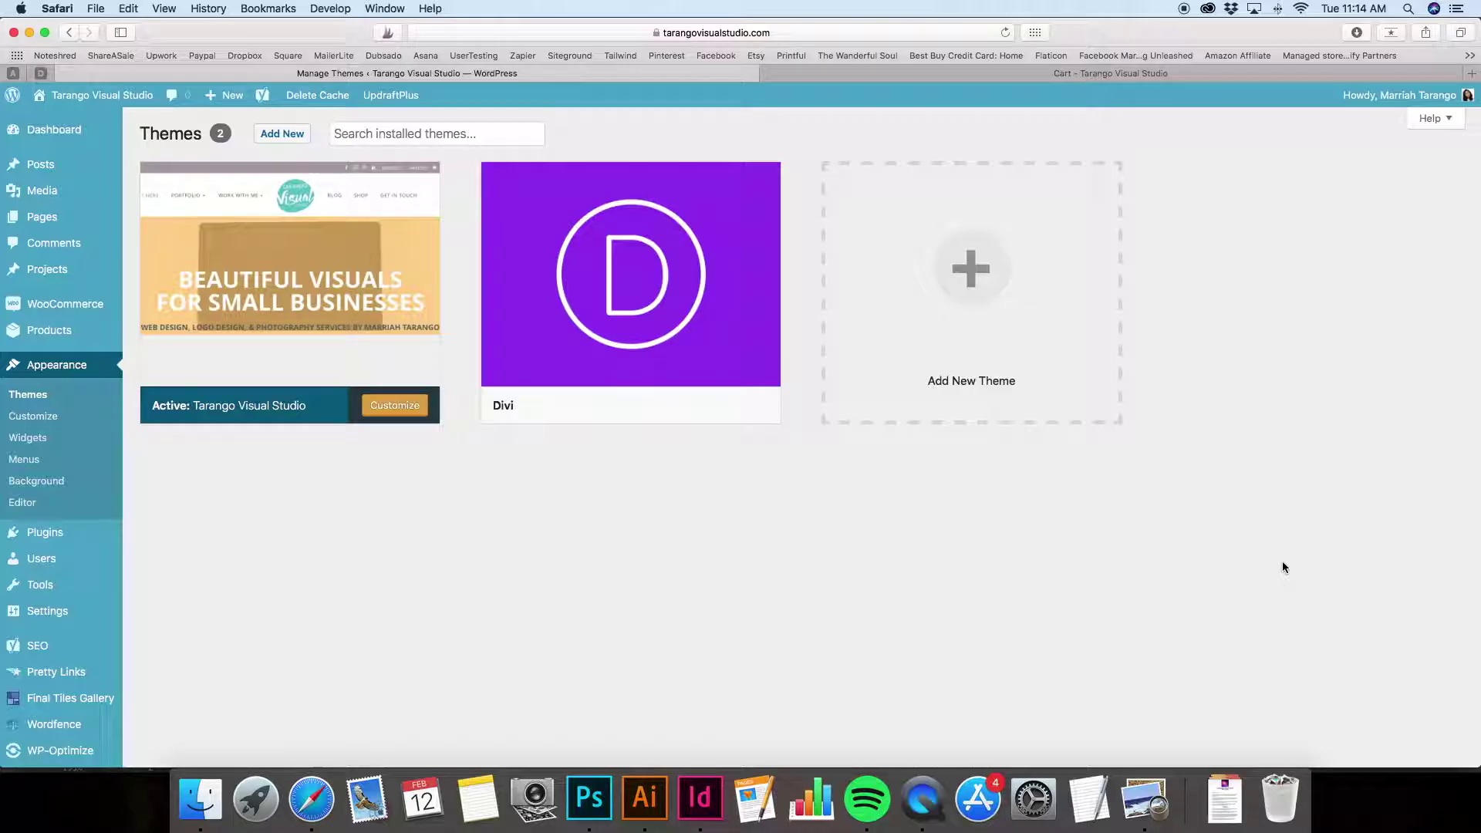
pyautogui.click(1144, 798)
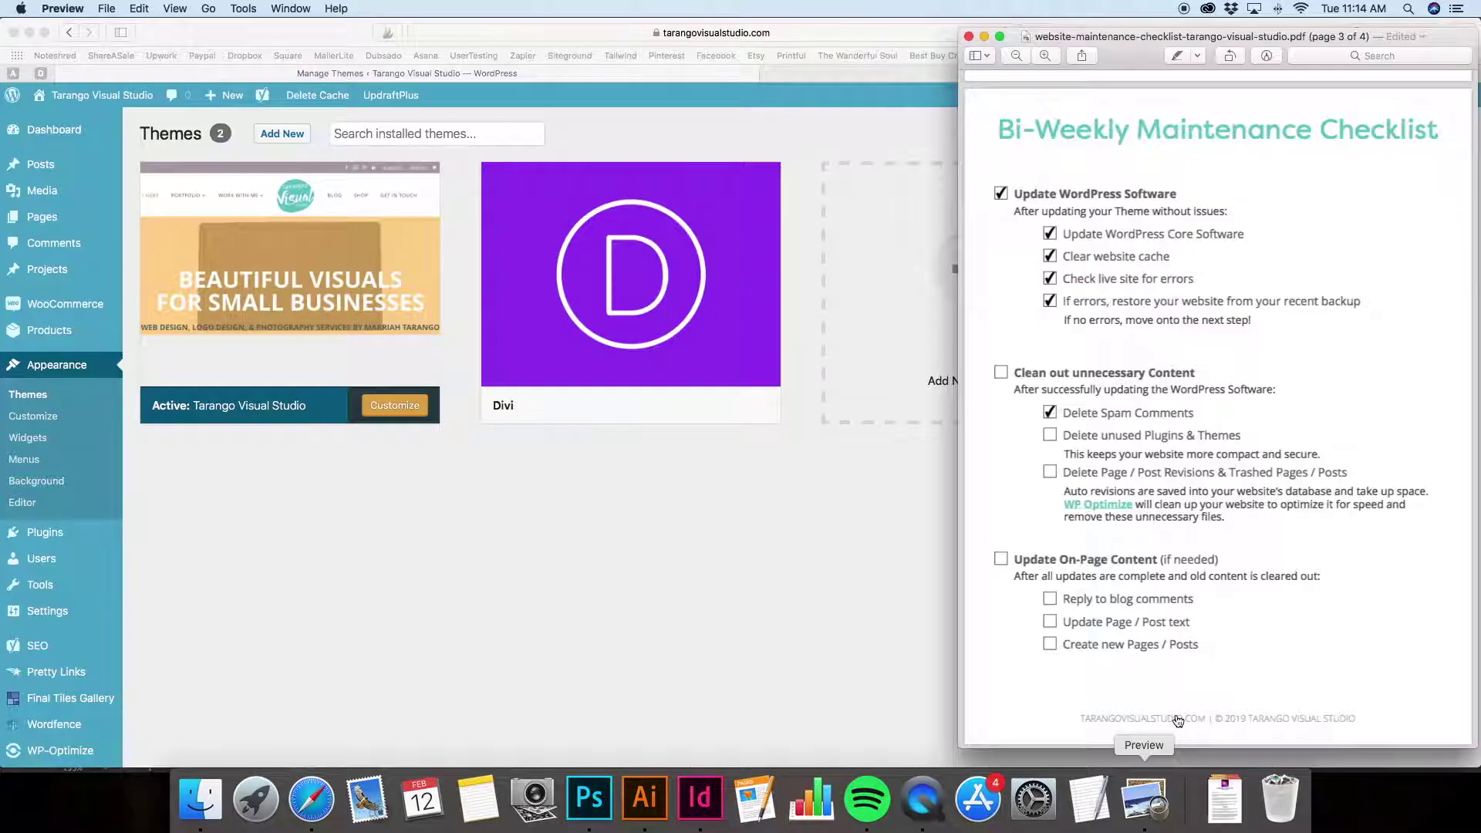
pyautogui.click(1050, 435)
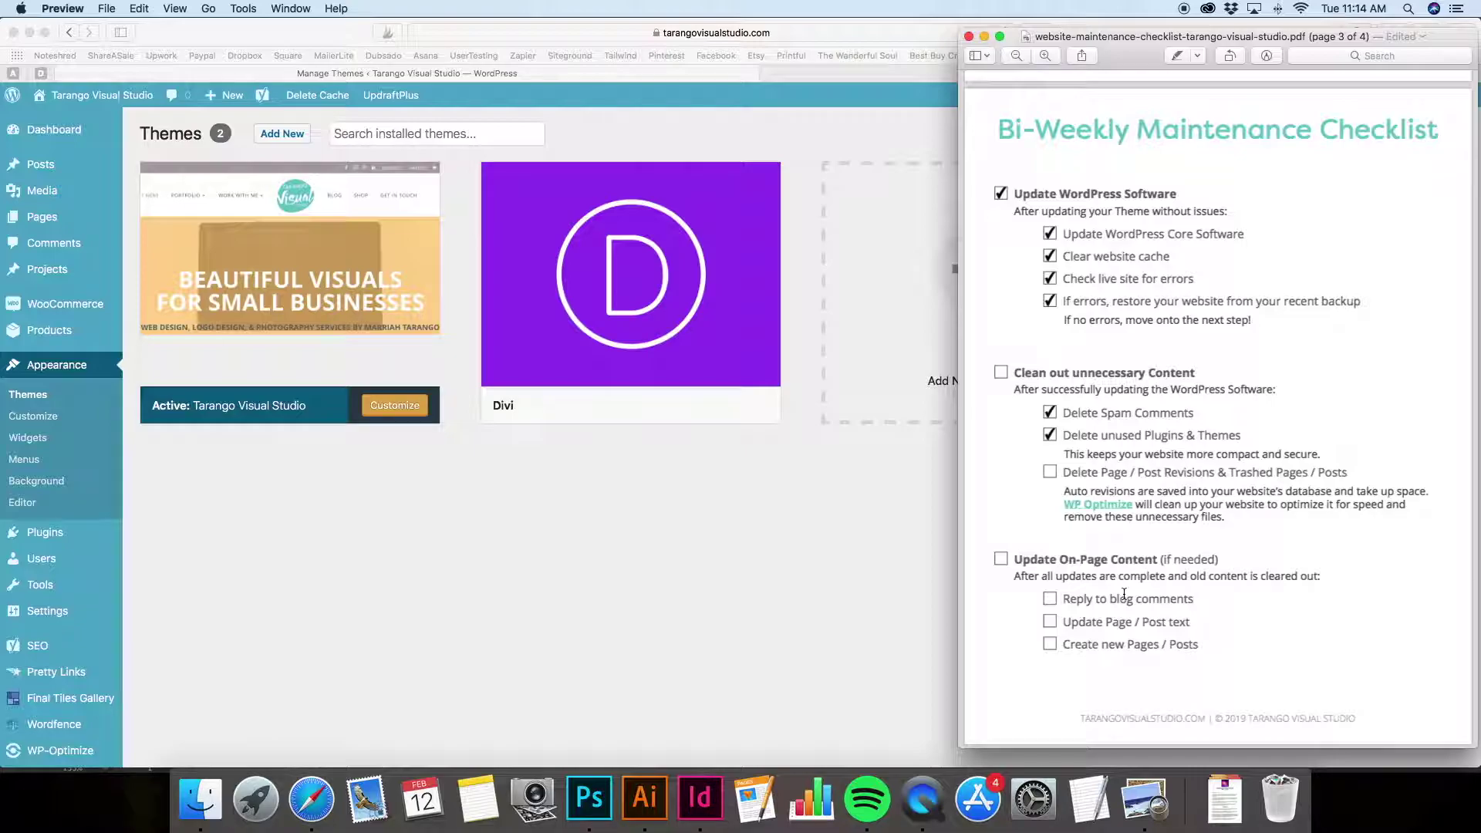
# Switch to Safari, run all selected WP-Optimize database optimizations, and look over their results
pyautogui.click(746, 544)
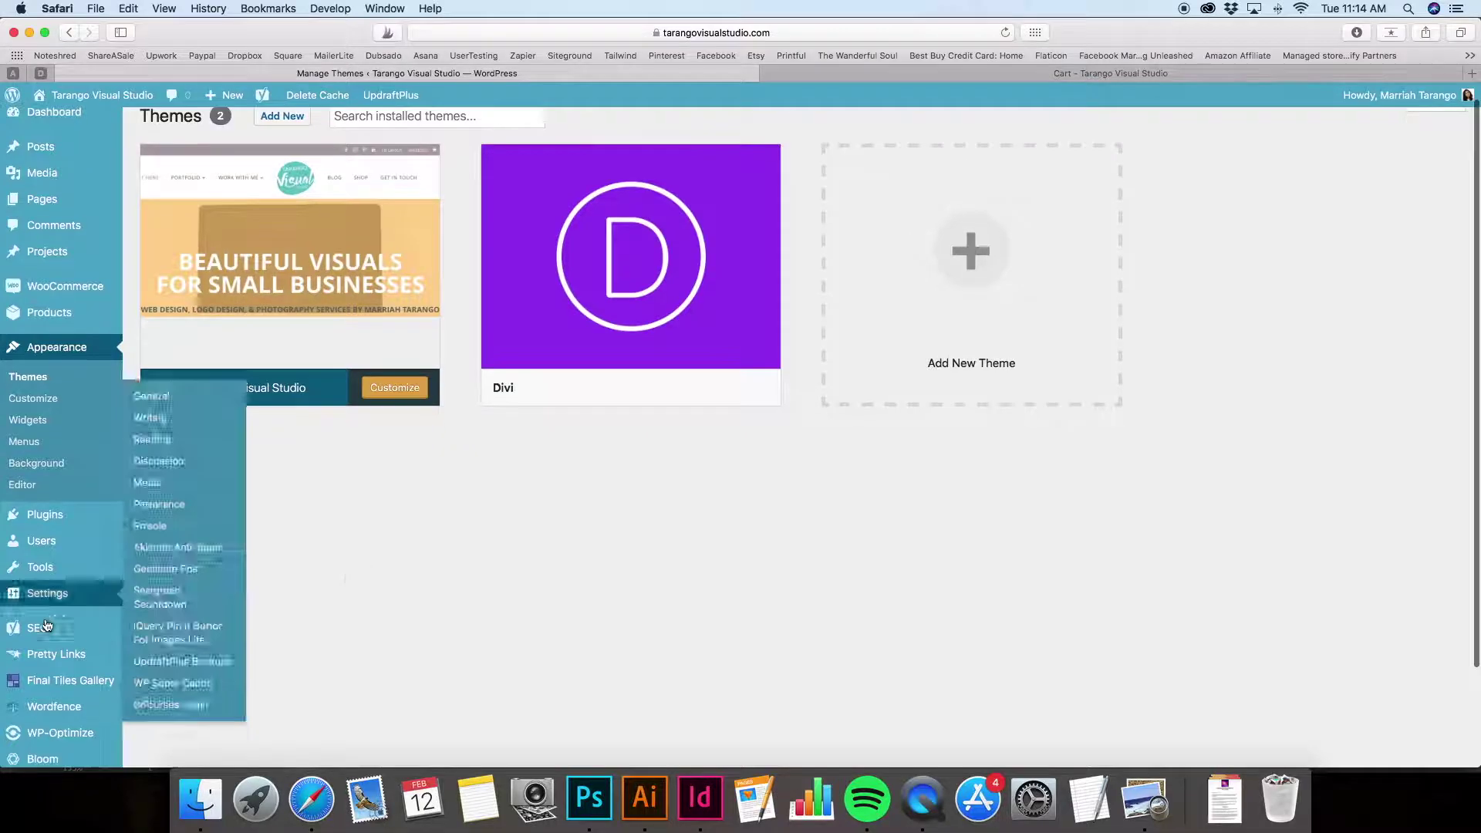
pyautogui.scroll(-3, 77, 598)
pyautogui.moveTo(89, 615)
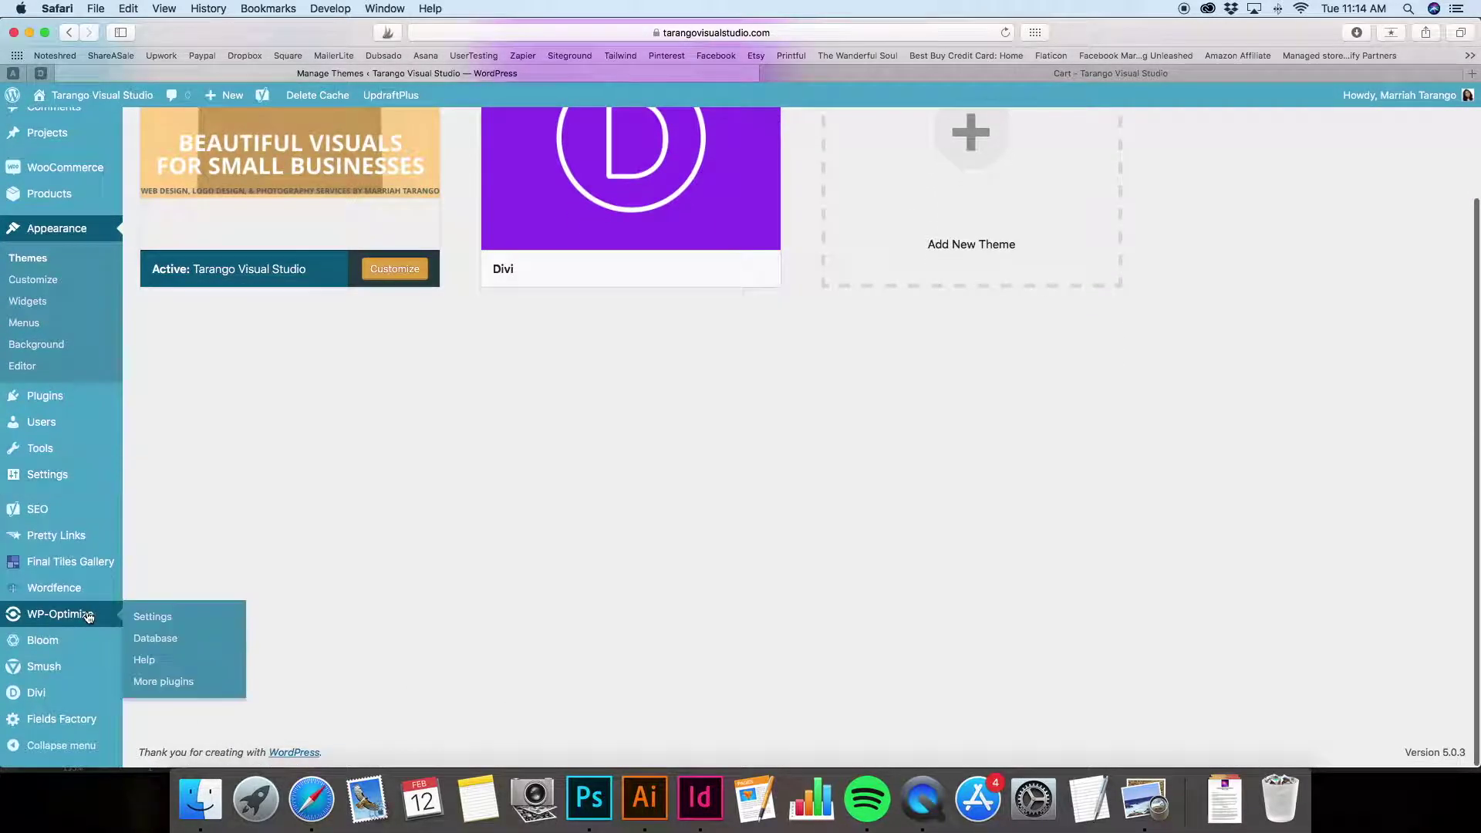
pyautogui.click(40, 623)
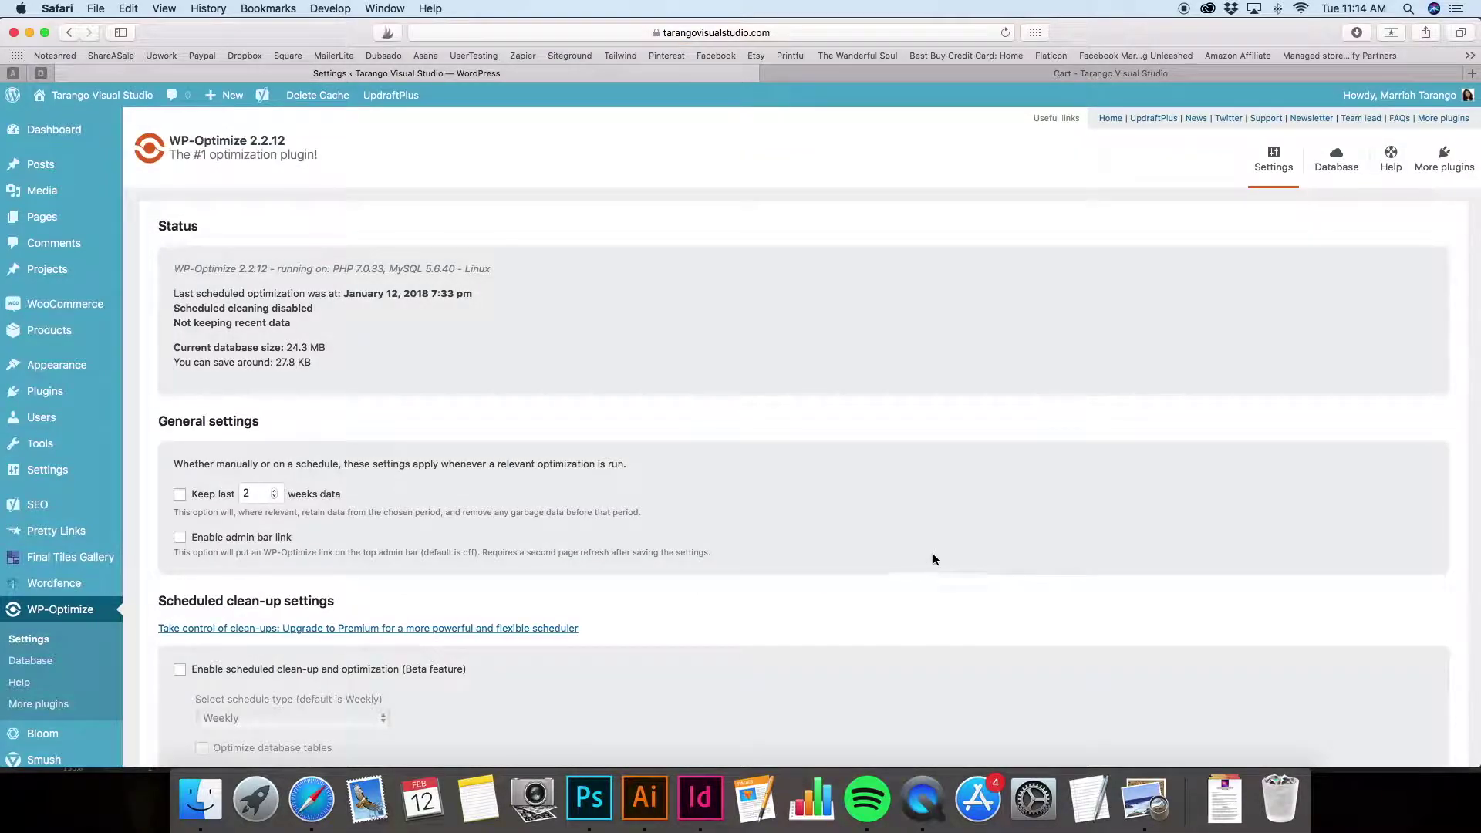
pyautogui.click(1337, 160)
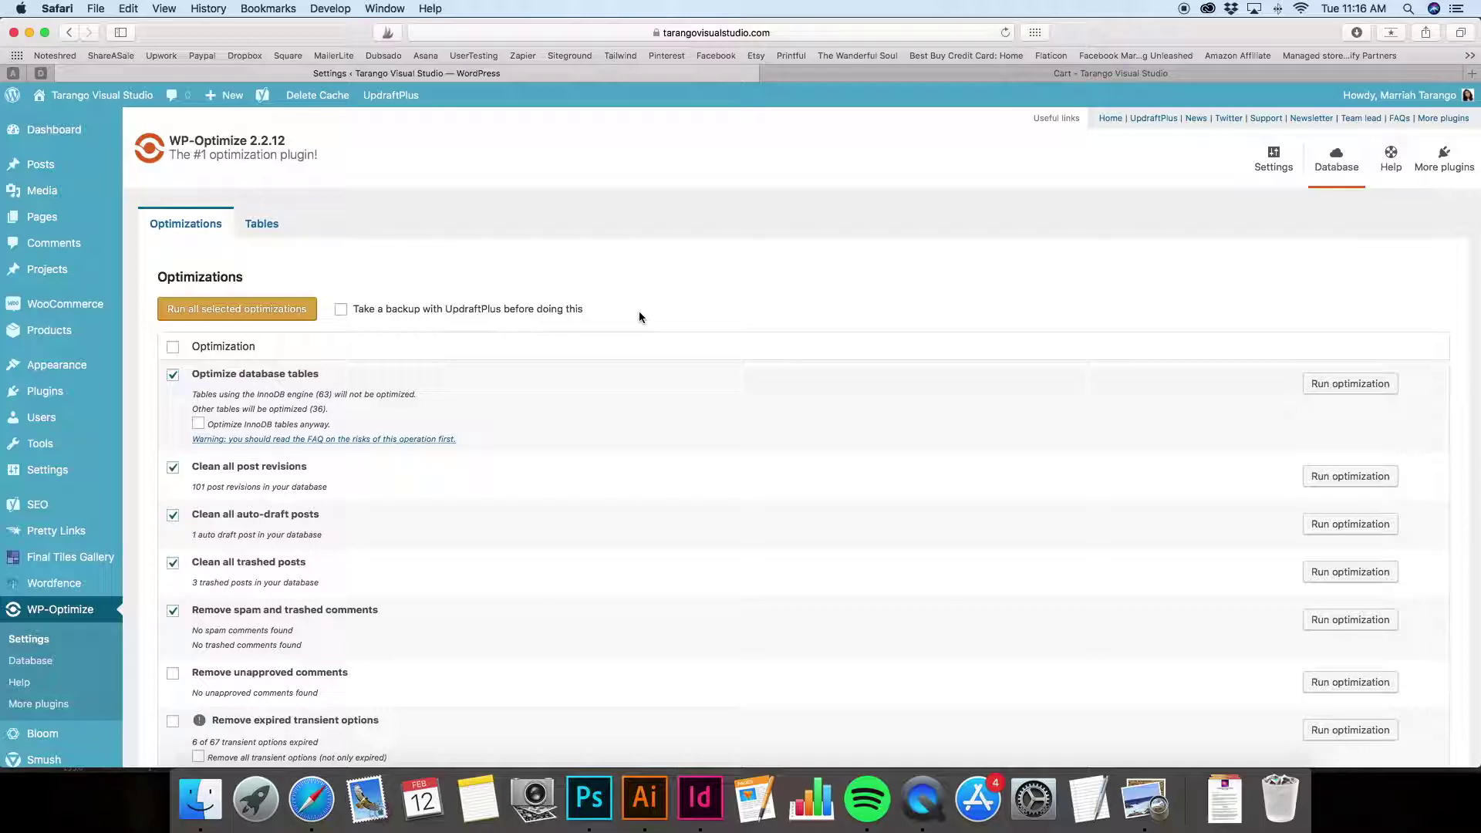
pyautogui.click(222, 313)
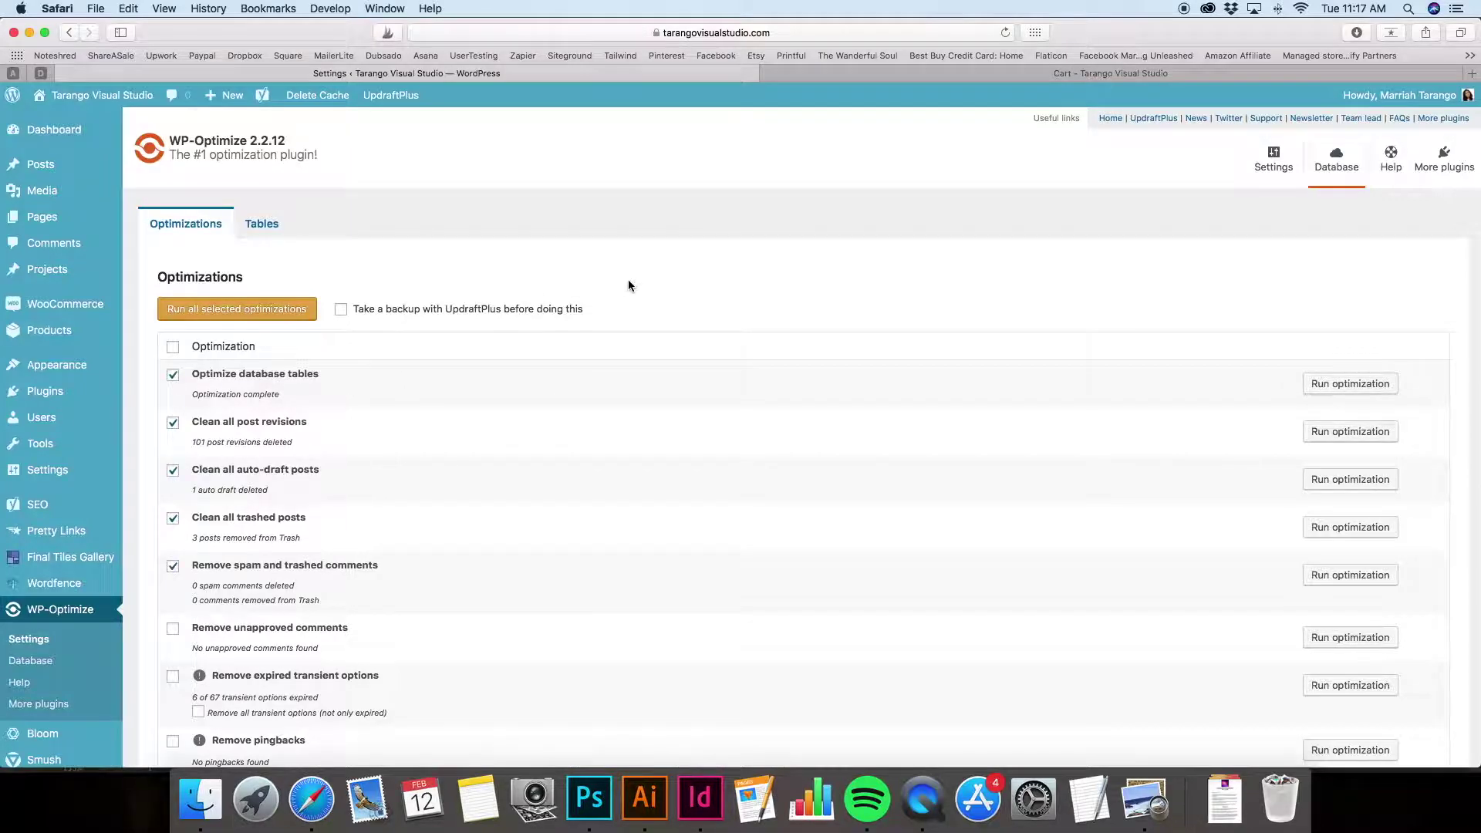
pyautogui.scroll(-5, 628, 282)
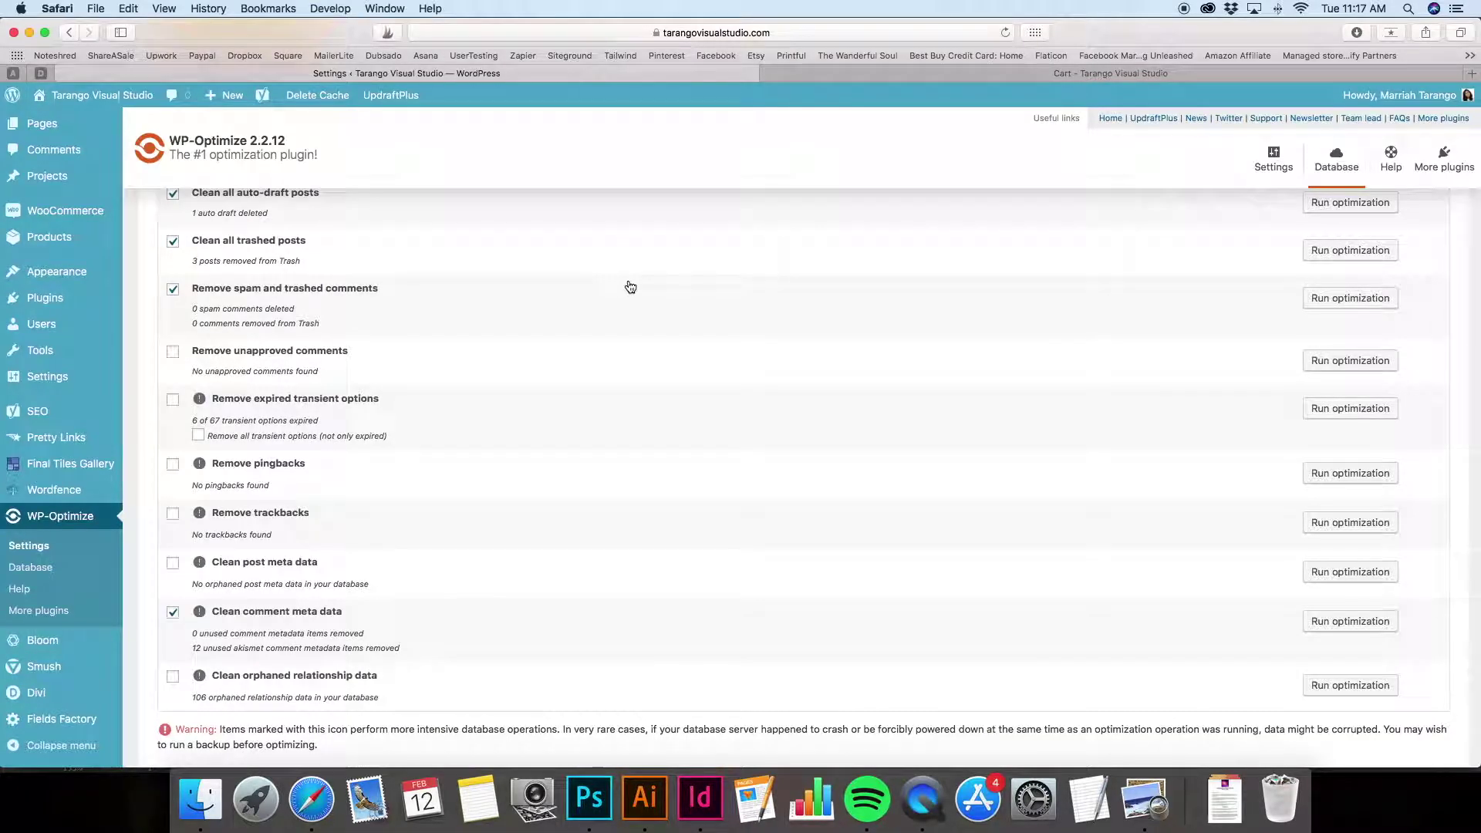
pyautogui.scroll(5, 629, 285)
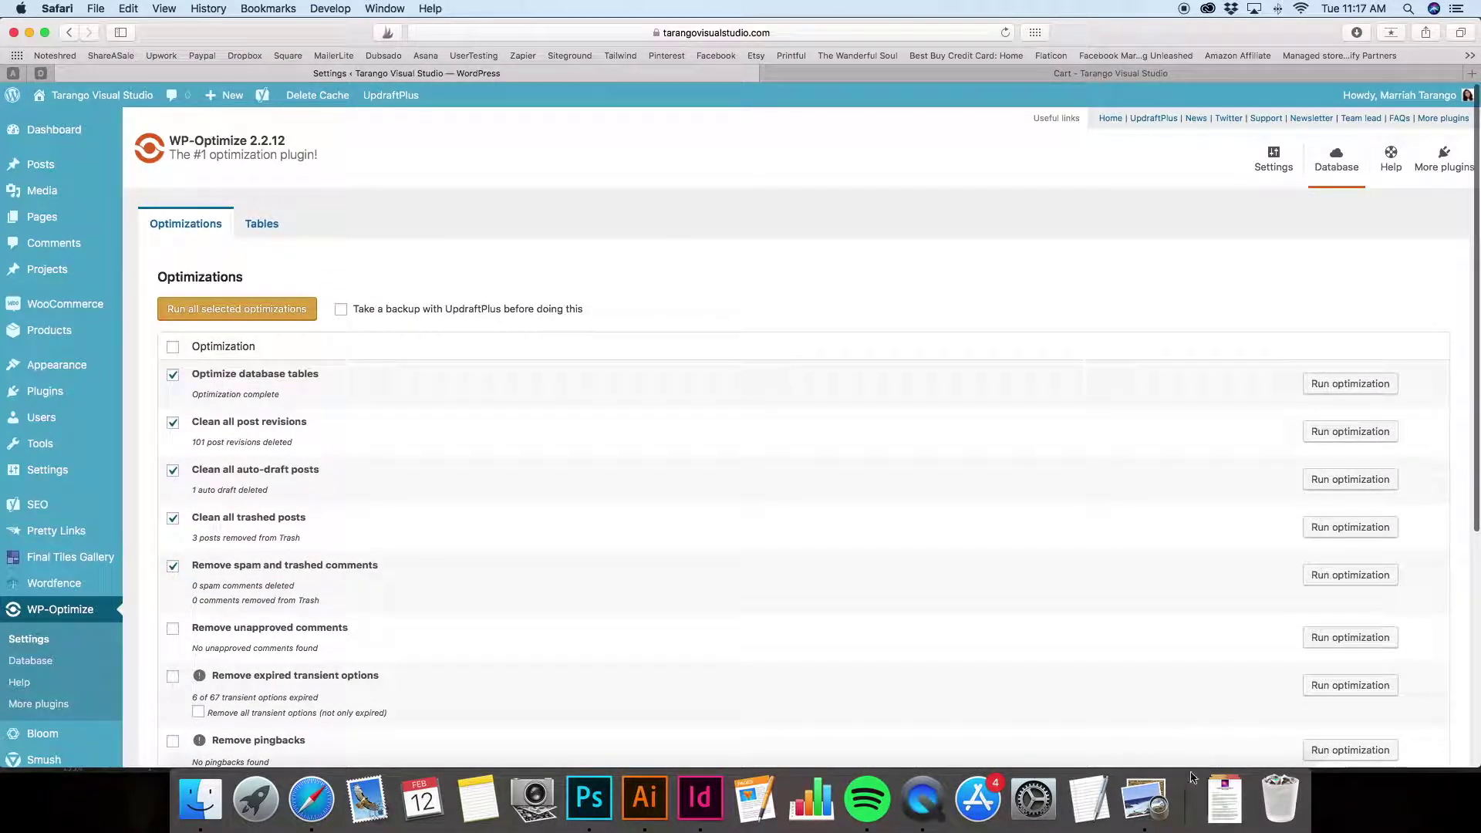
# In Preview, mark Delete Page / Post Revisions & Trashed Pages / Posts and the Clean out unnecessary Content heading as done
pyautogui.click(1144, 798)
pyautogui.click(1049, 471)
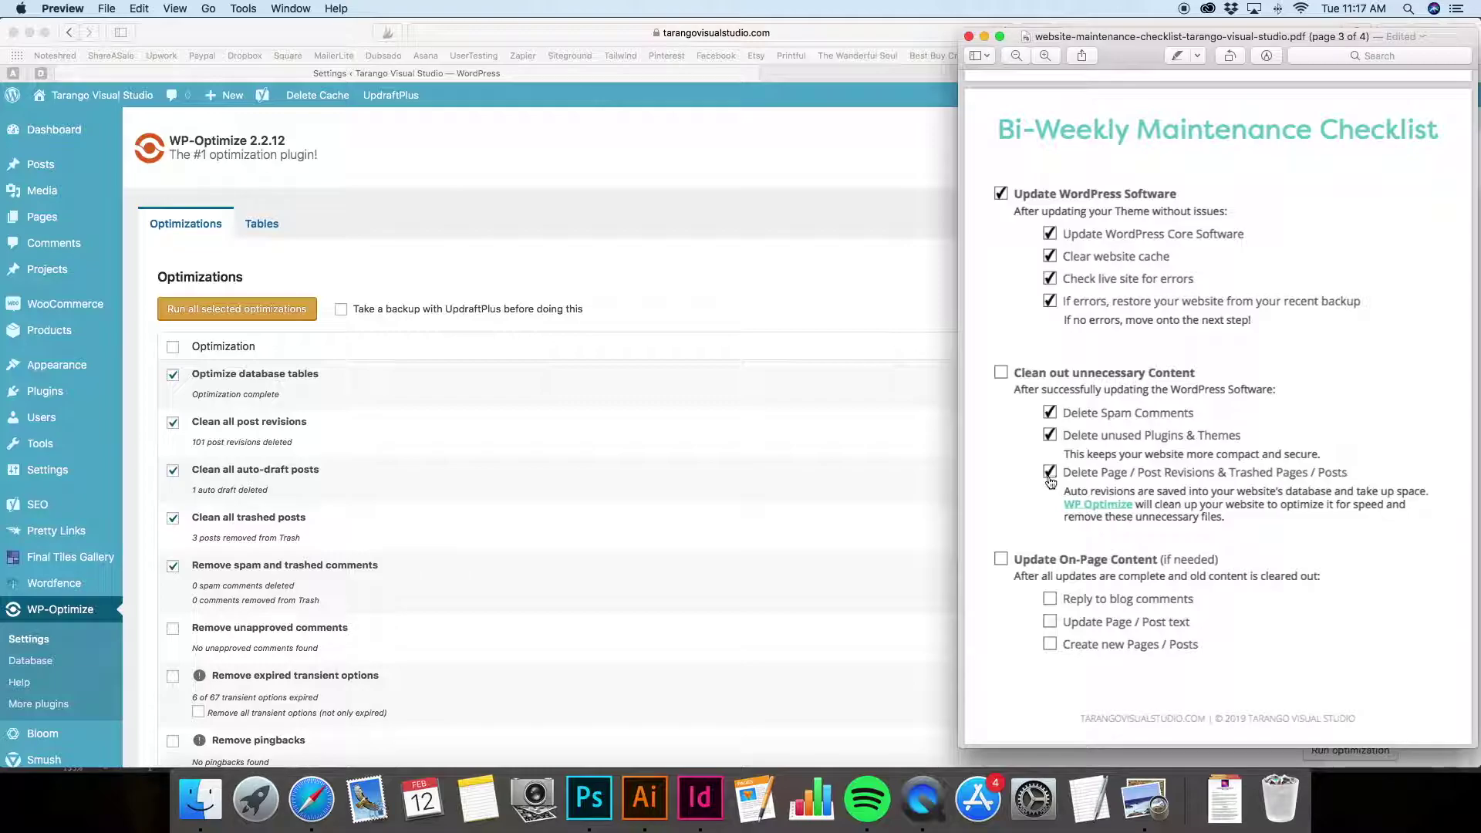
pyautogui.click(1001, 375)
pyautogui.scroll(-1, 1055, 482)
# Return to the WordPress Dashboard in Safari, and look back over the completed checklist sections in Preview
pyautogui.click(952, 343)
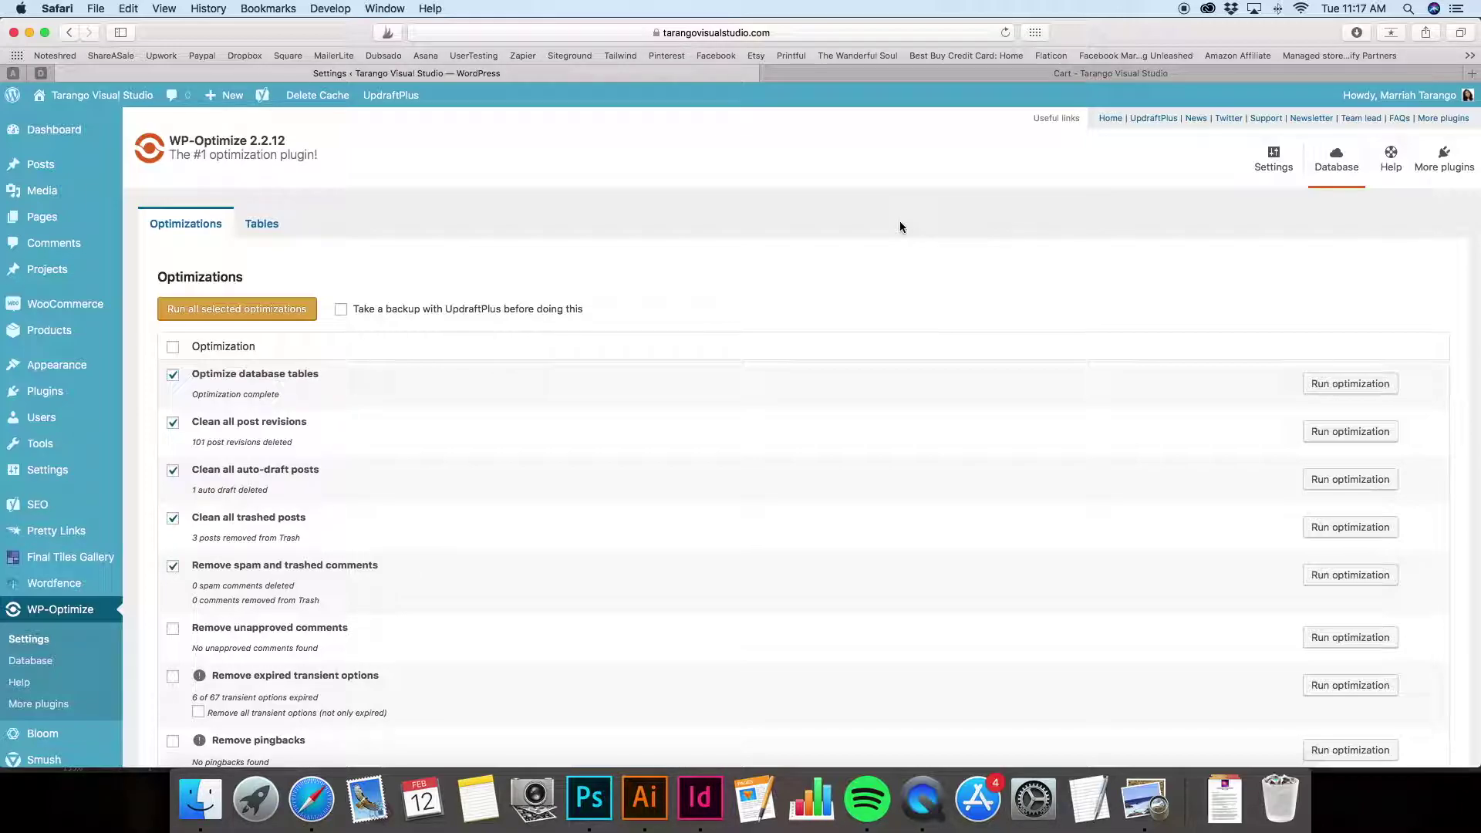
pyautogui.click(54, 130)
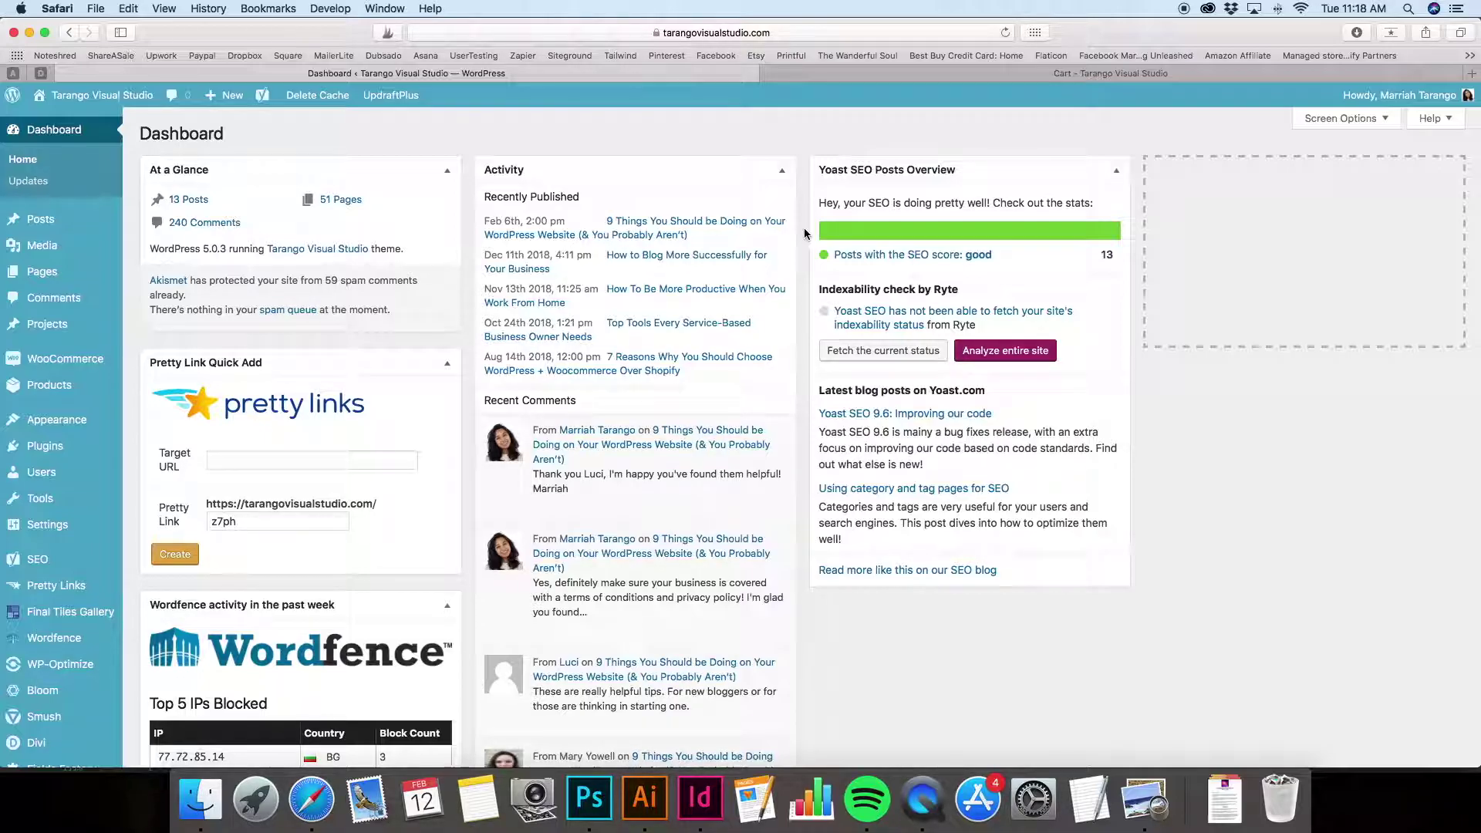
pyautogui.click(1138, 769)
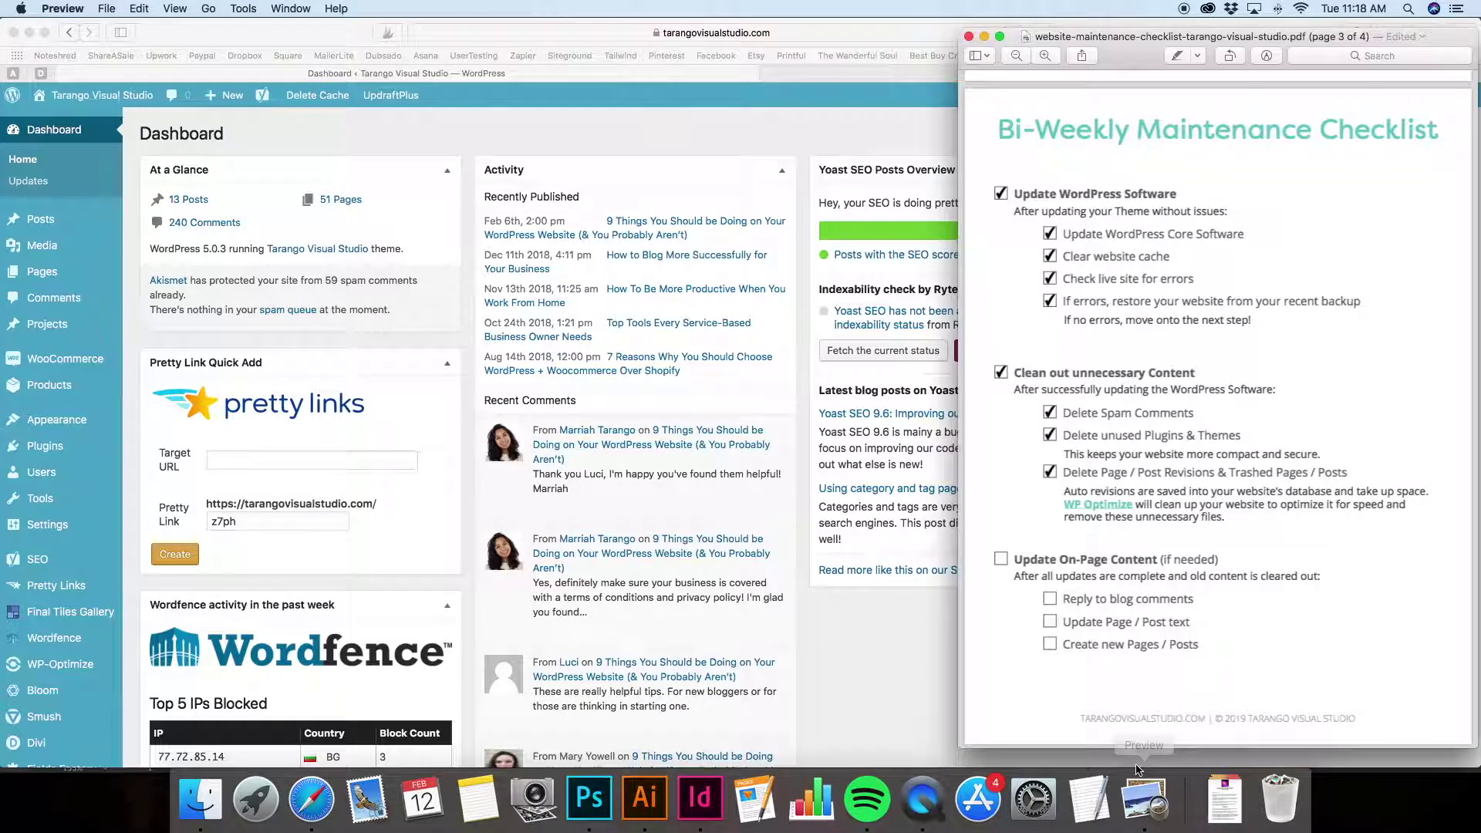
pyautogui.scroll(15, 1361, 453)
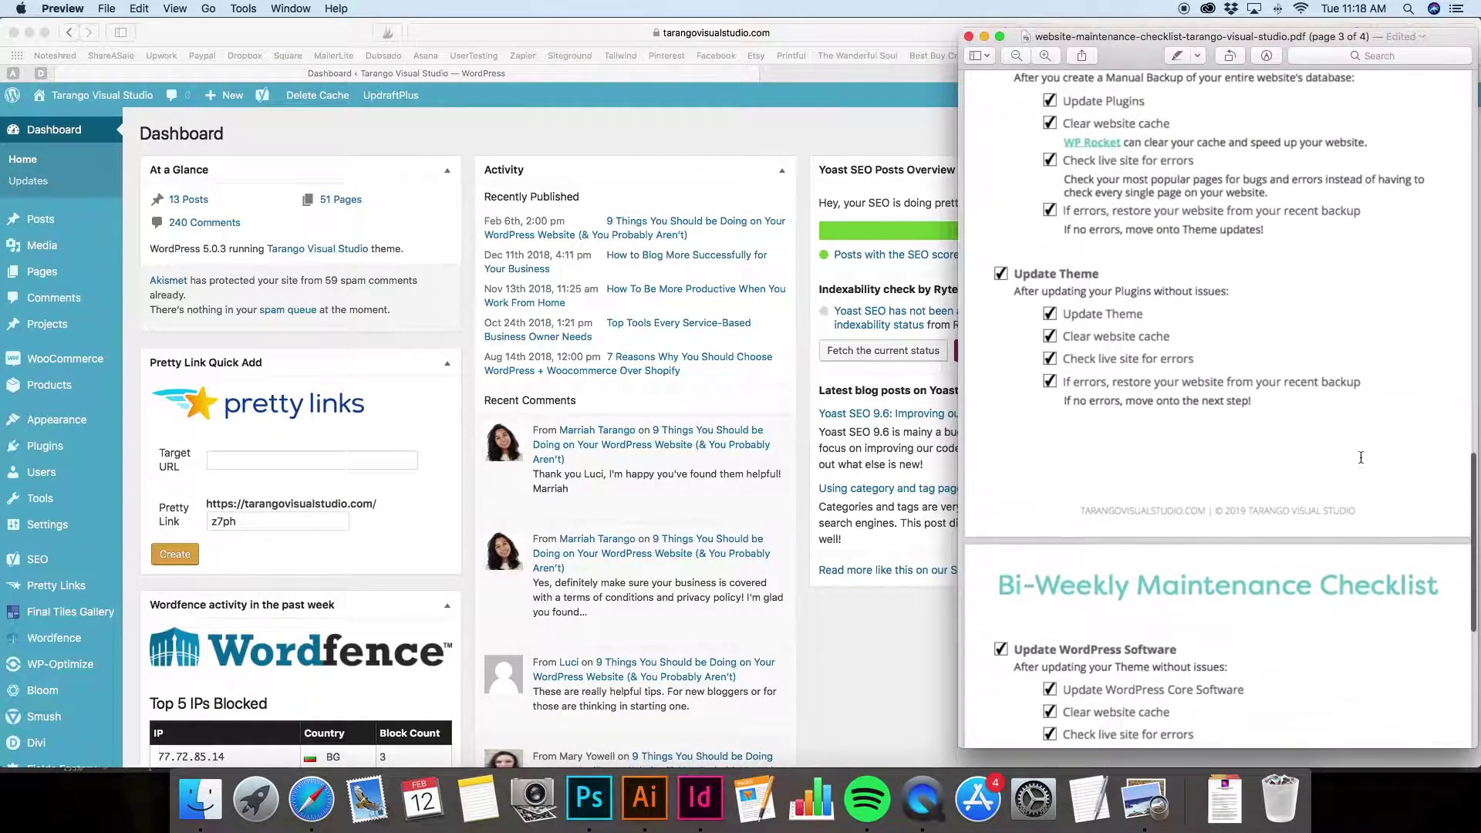
pyautogui.scroll(-2, 1361, 457)
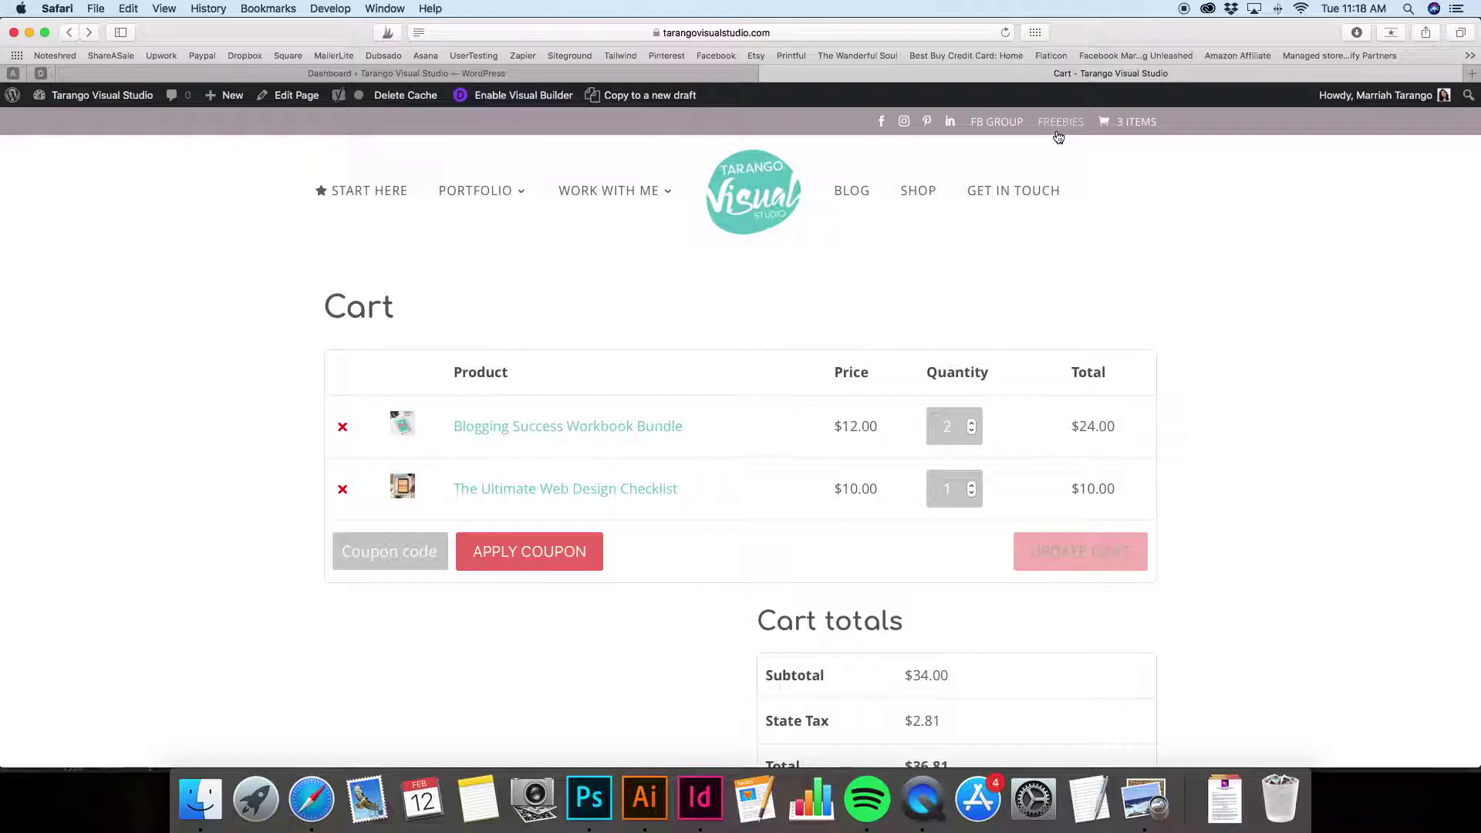
# Open the site's Freebies page and get the Website Maintenance Checklist from its Exclusive Content section
pyautogui.click(1058, 135)
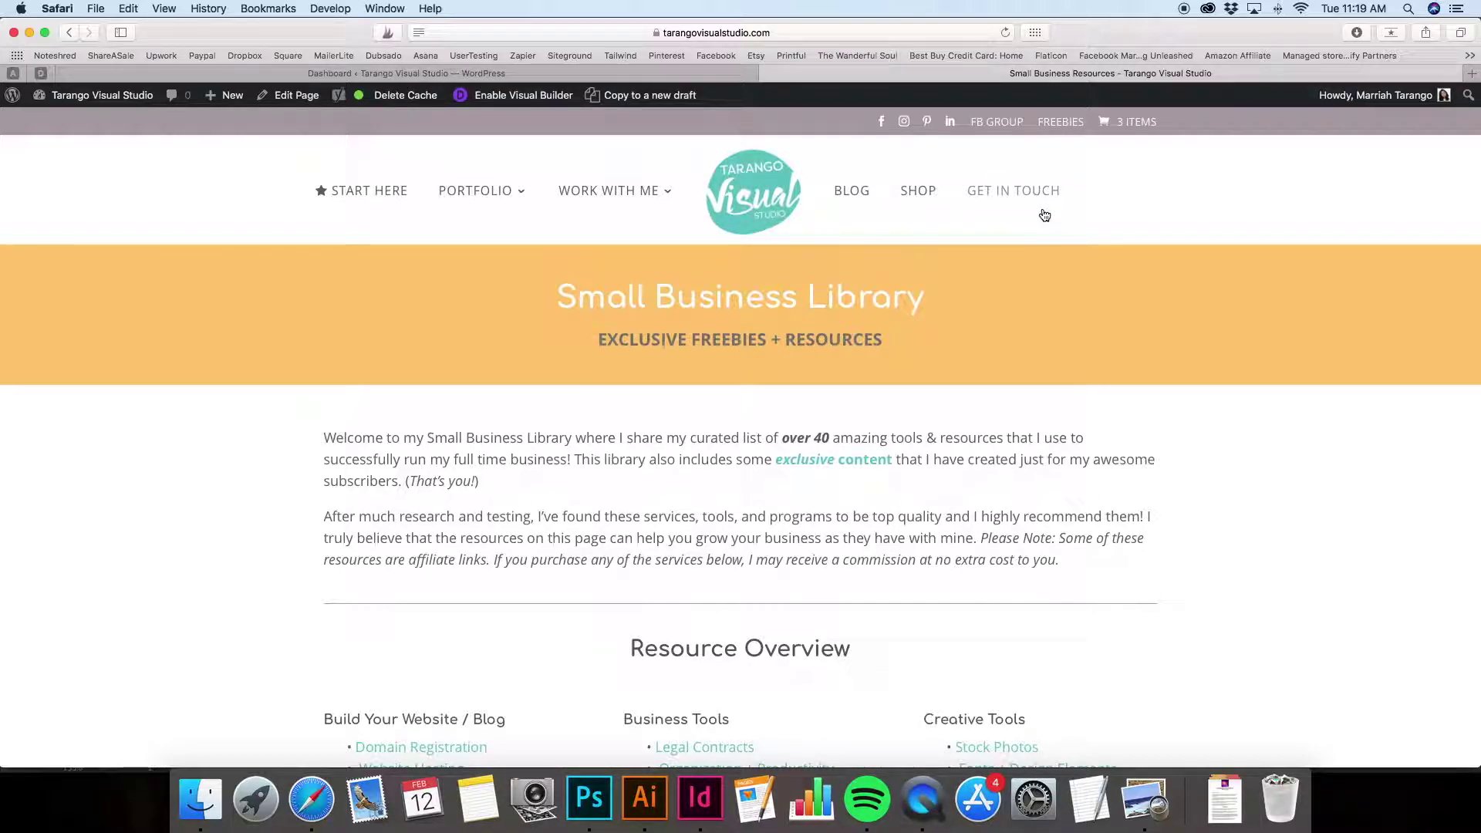
pyautogui.scroll(-1, 1117, 276)
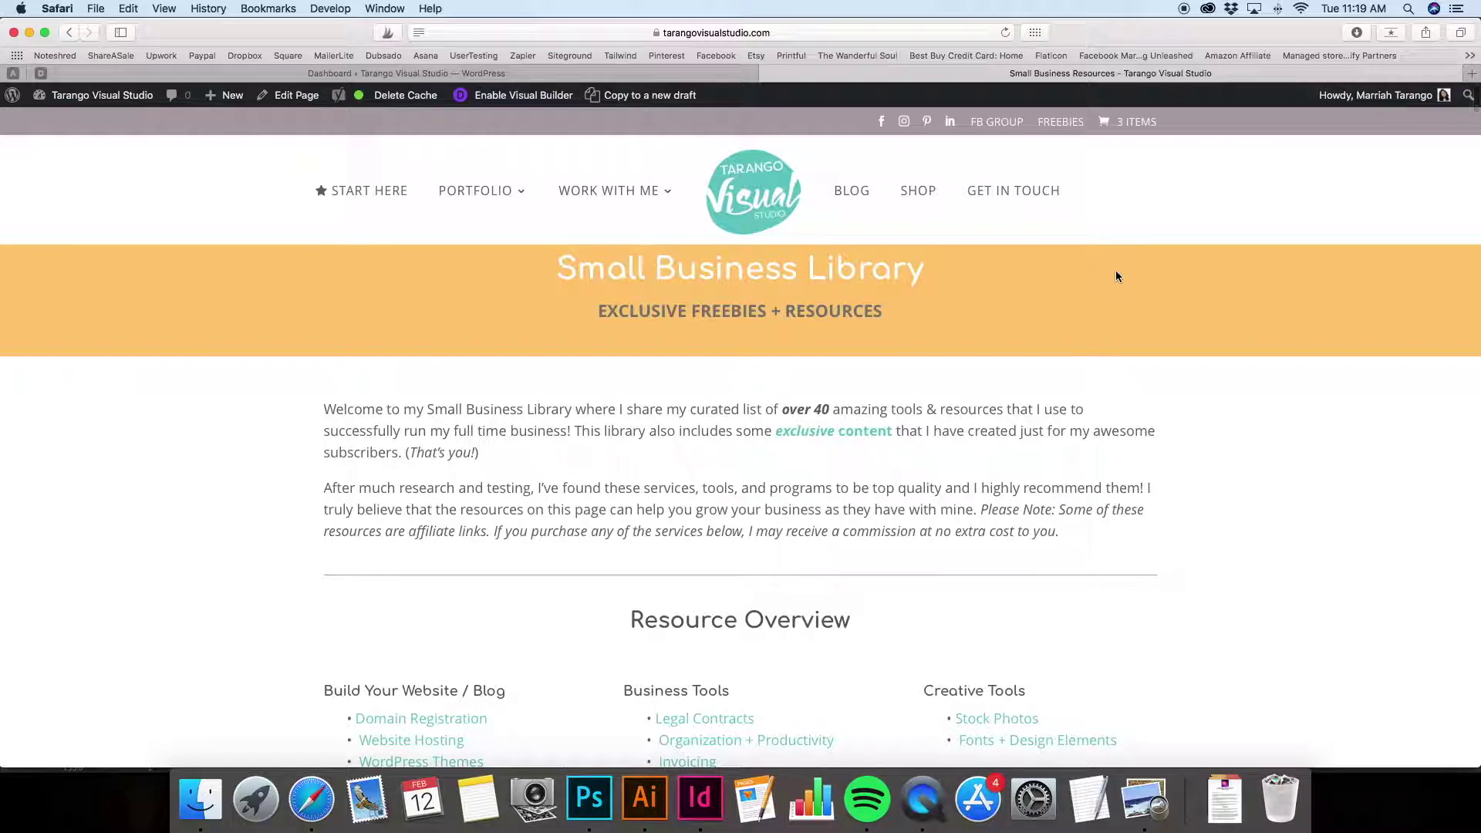
pyautogui.scroll(-3, 1116, 271)
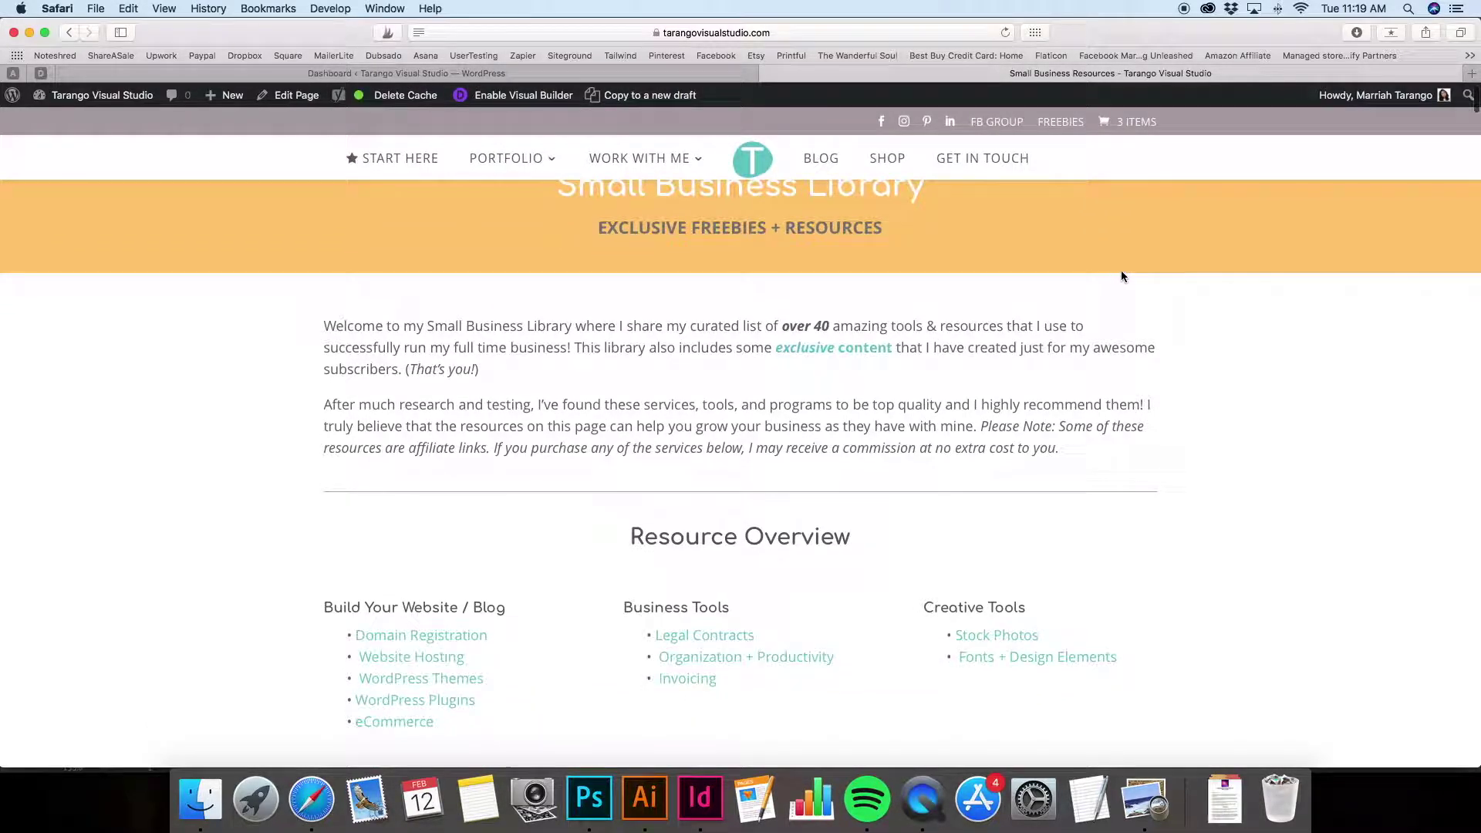
pyautogui.scroll(-3, 835, 356)
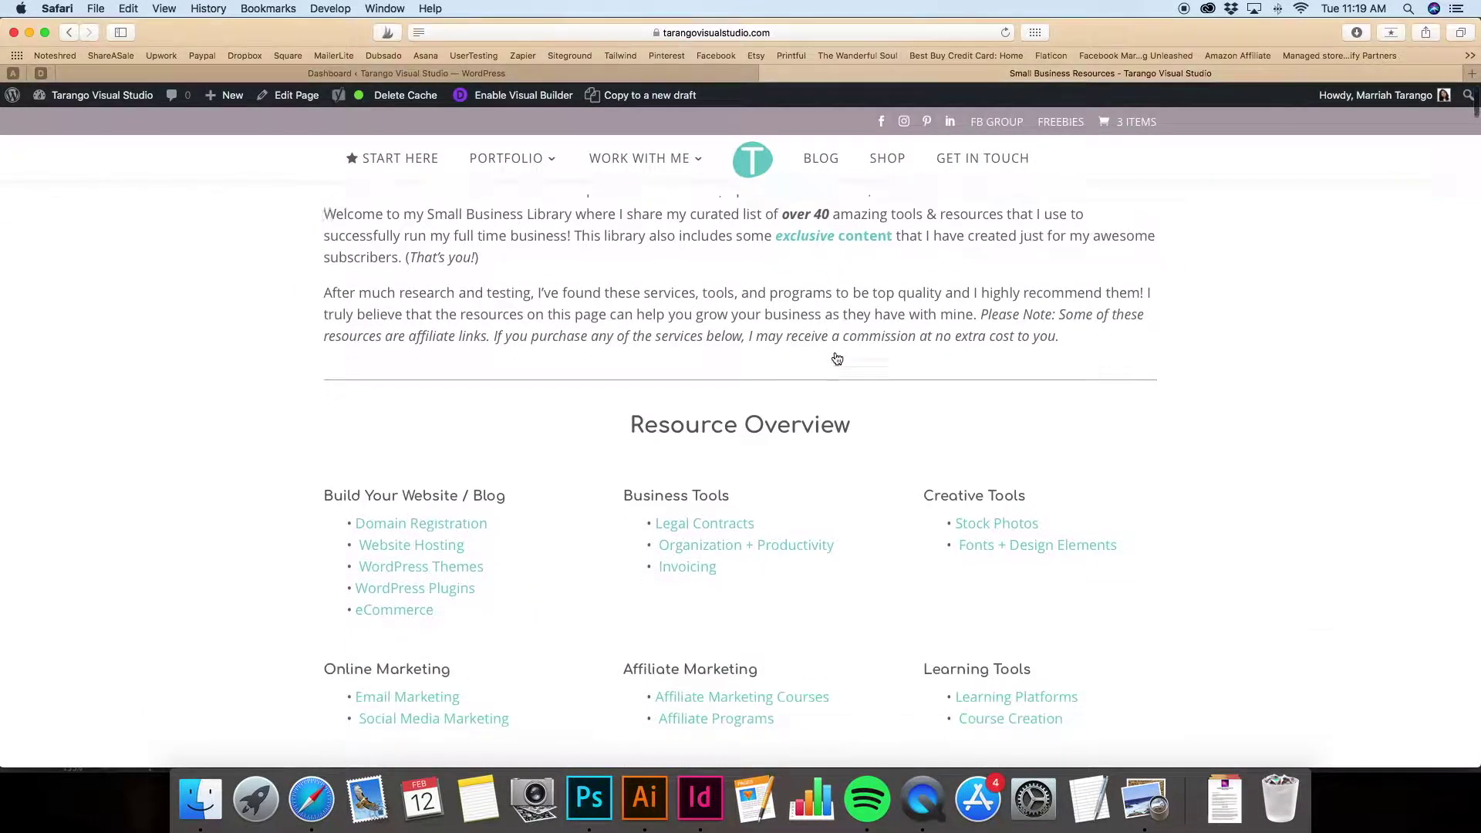
pyautogui.scroll(-10, 835, 356)
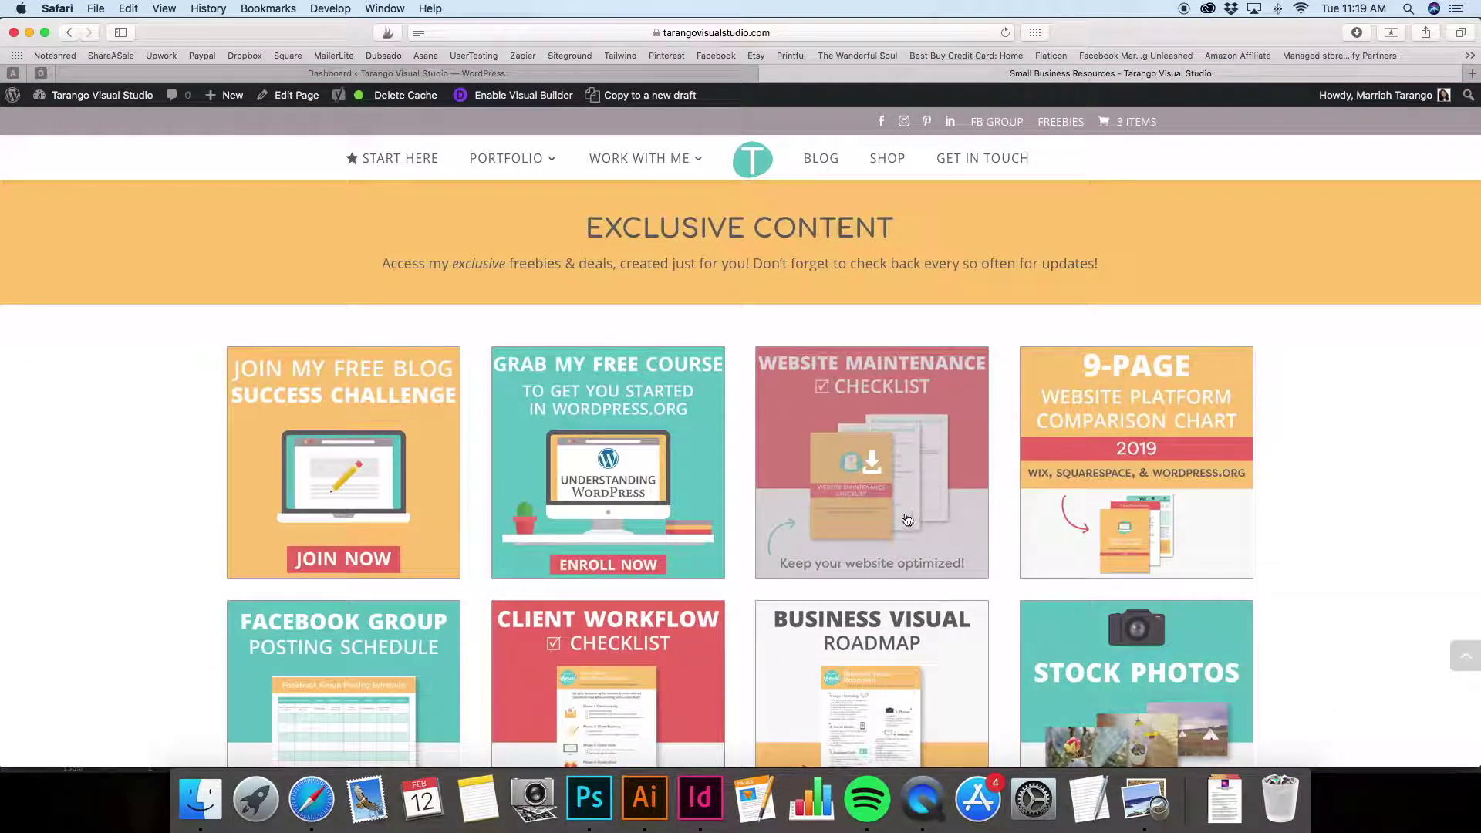
pyautogui.click(878, 455)
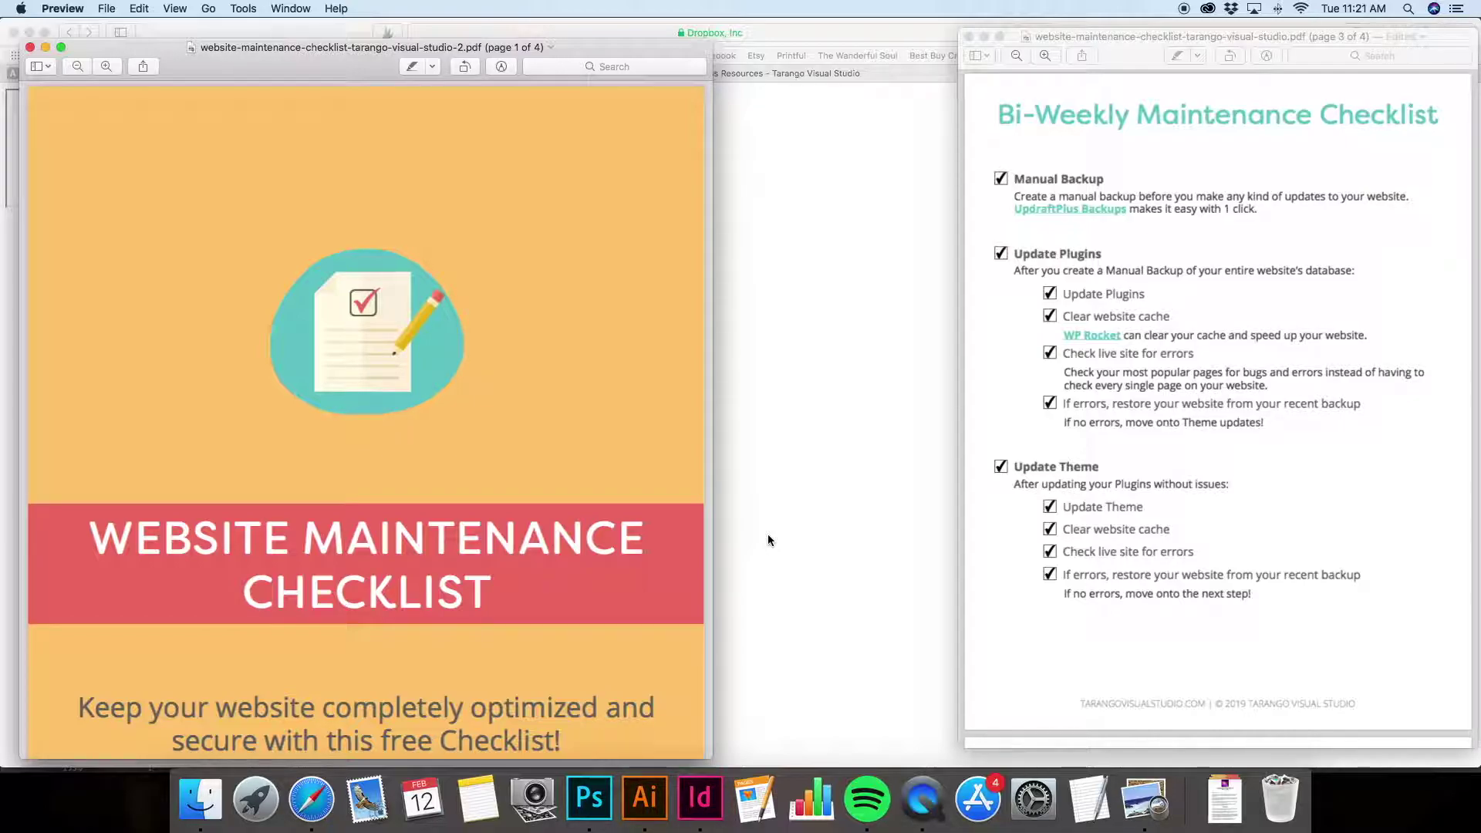
# Switch back to Safari and open The Ultimate Web Design Checklist product page from the site's shop
pyautogui.click(768, 539)
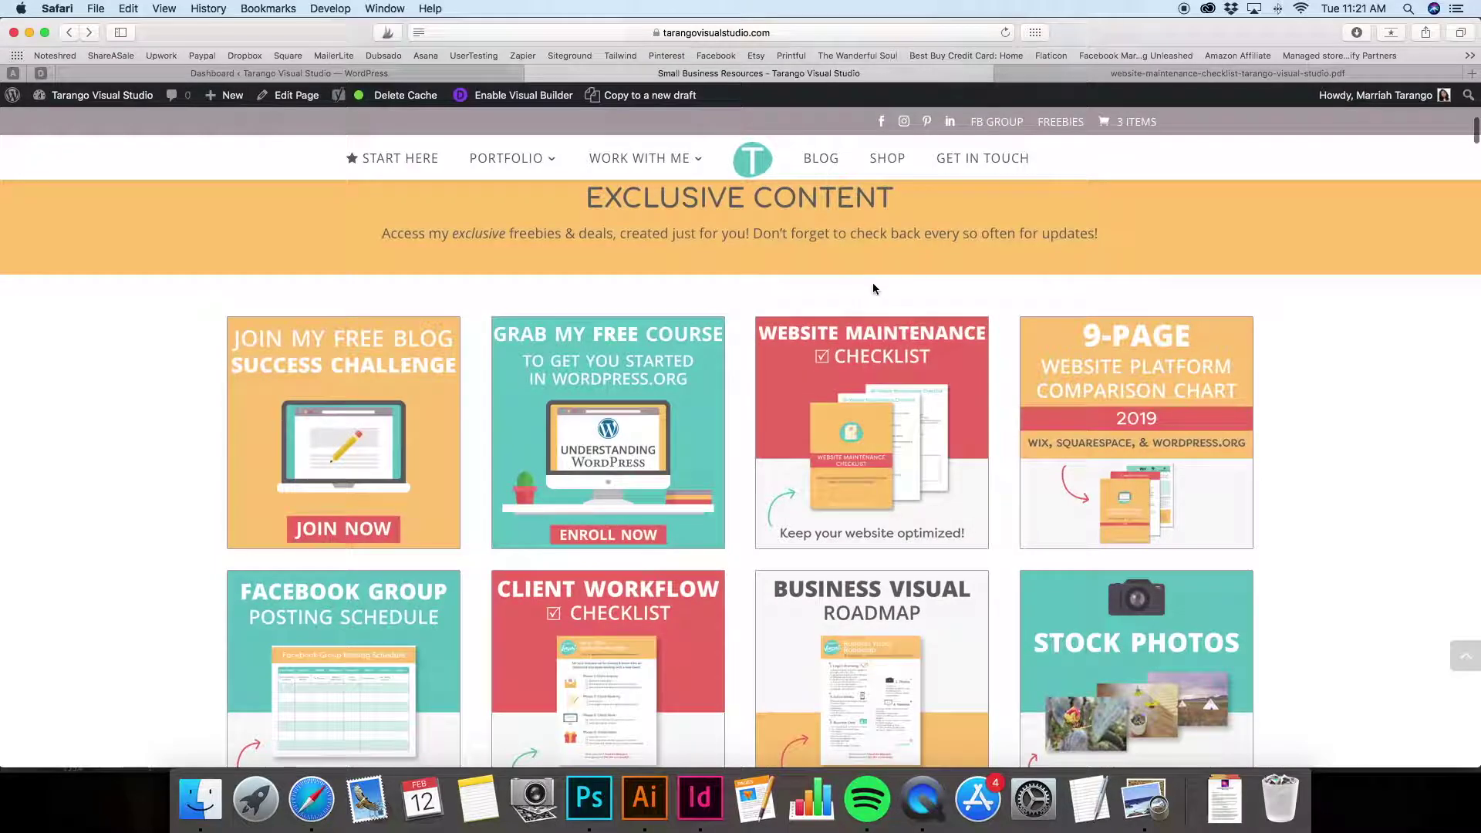
pyautogui.click(891, 167)
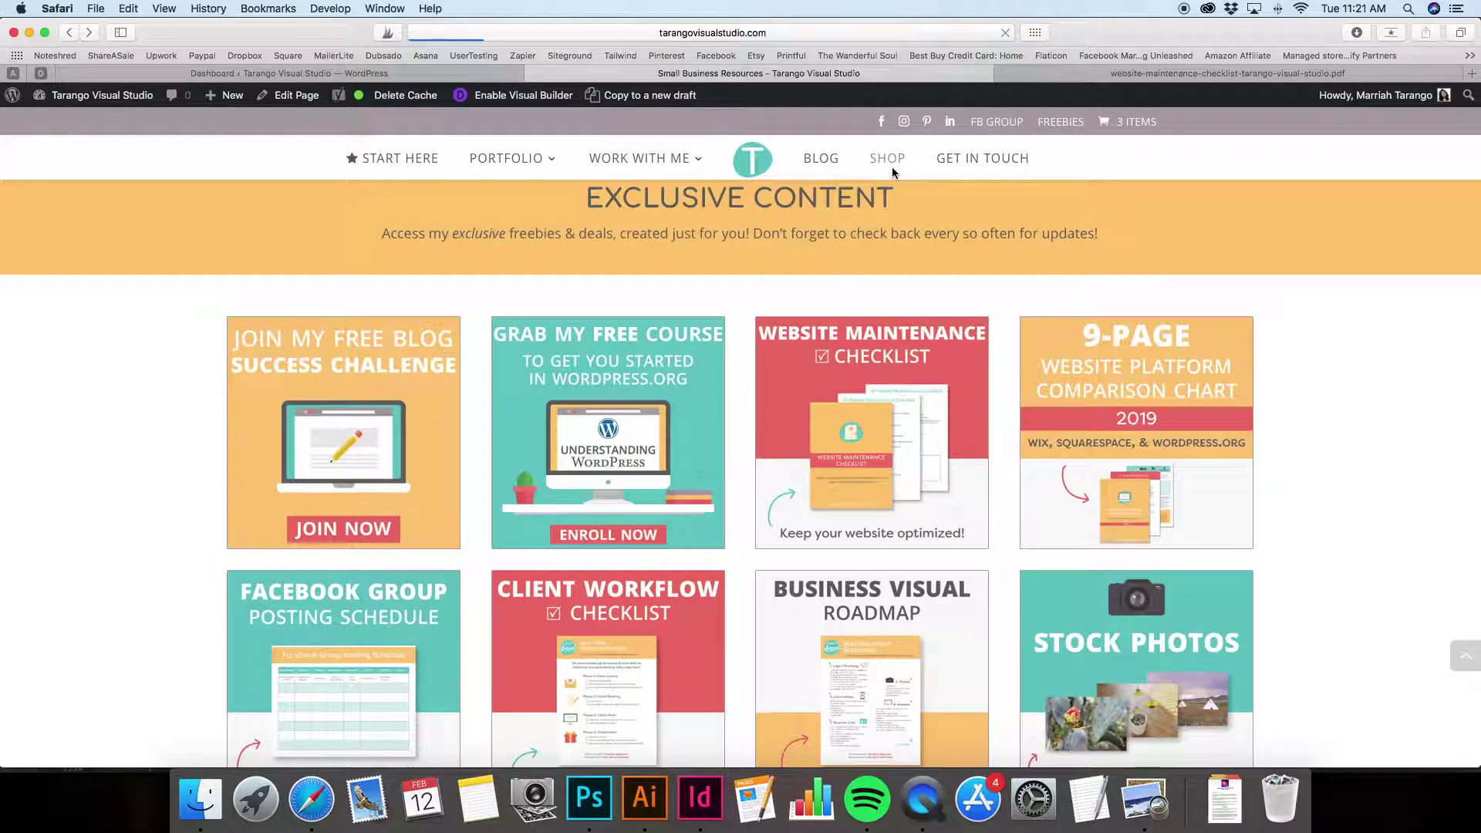
pyautogui.scroll(-3, 499, 455)
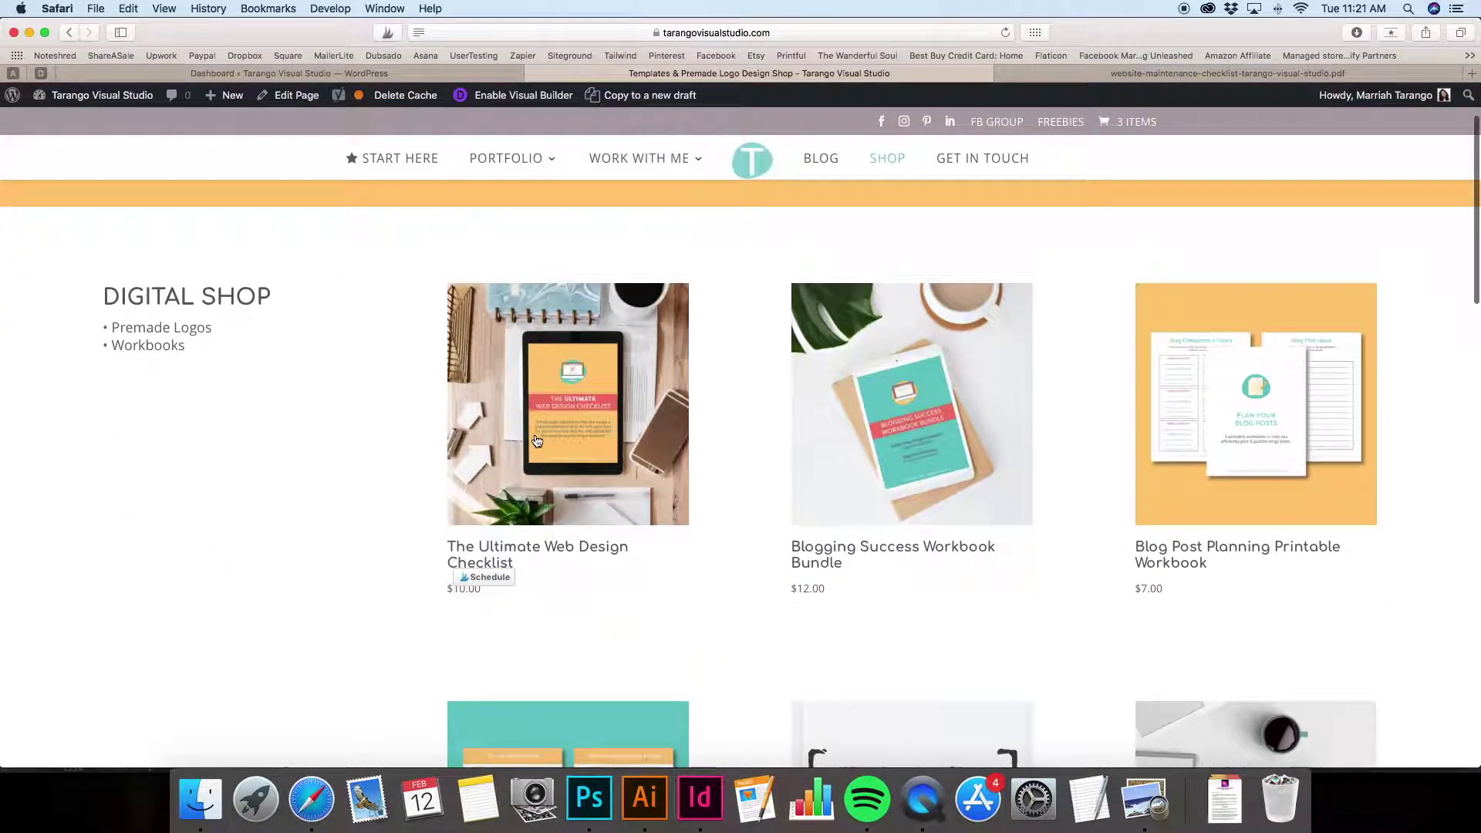
pyautogui.click(535, 436)
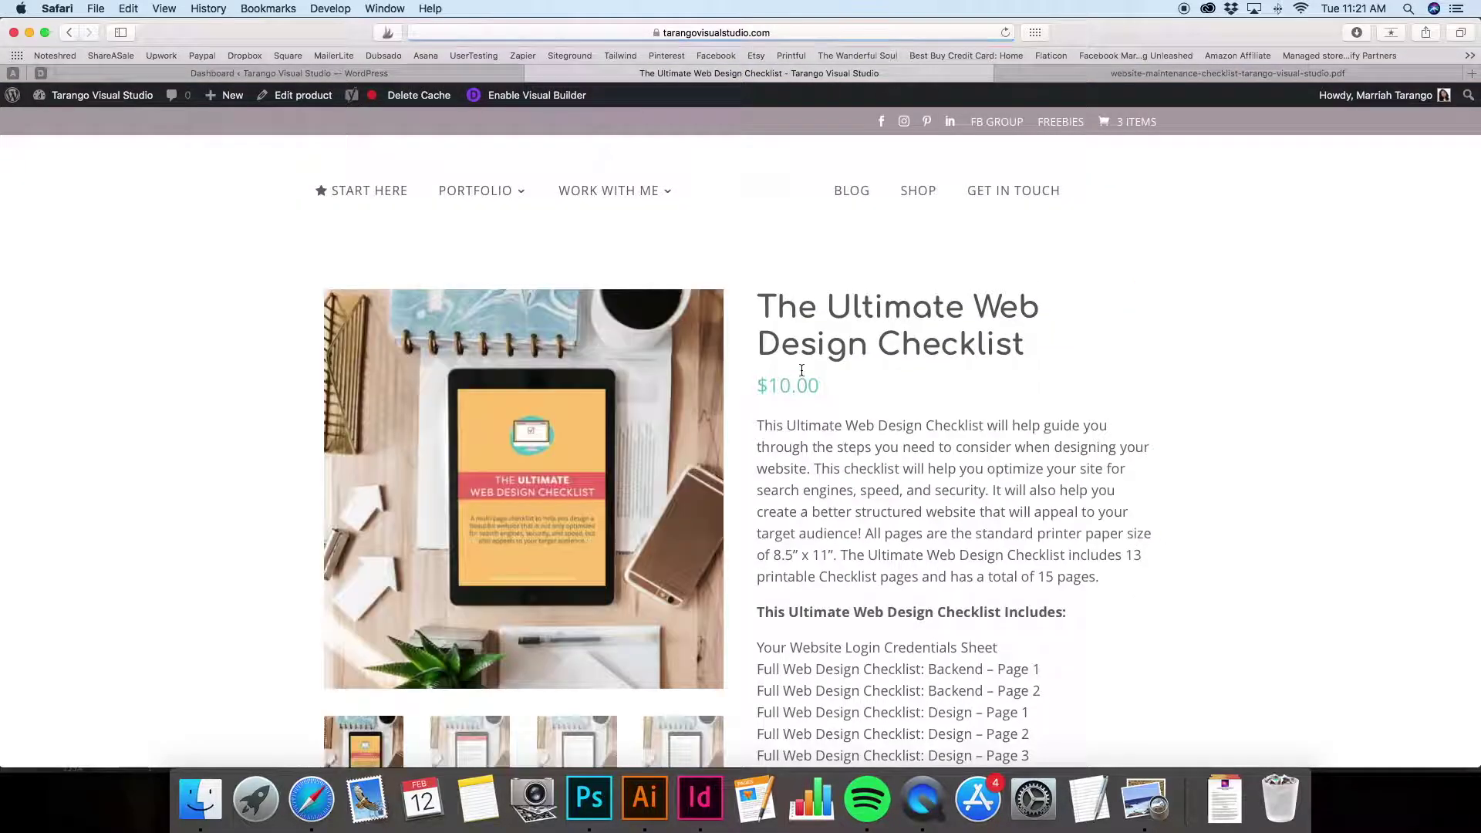
# Examine the product description and the list of pages included in The Ultimate Web Design Checklist
pyautogui.scroll(-1, 1224, 382)
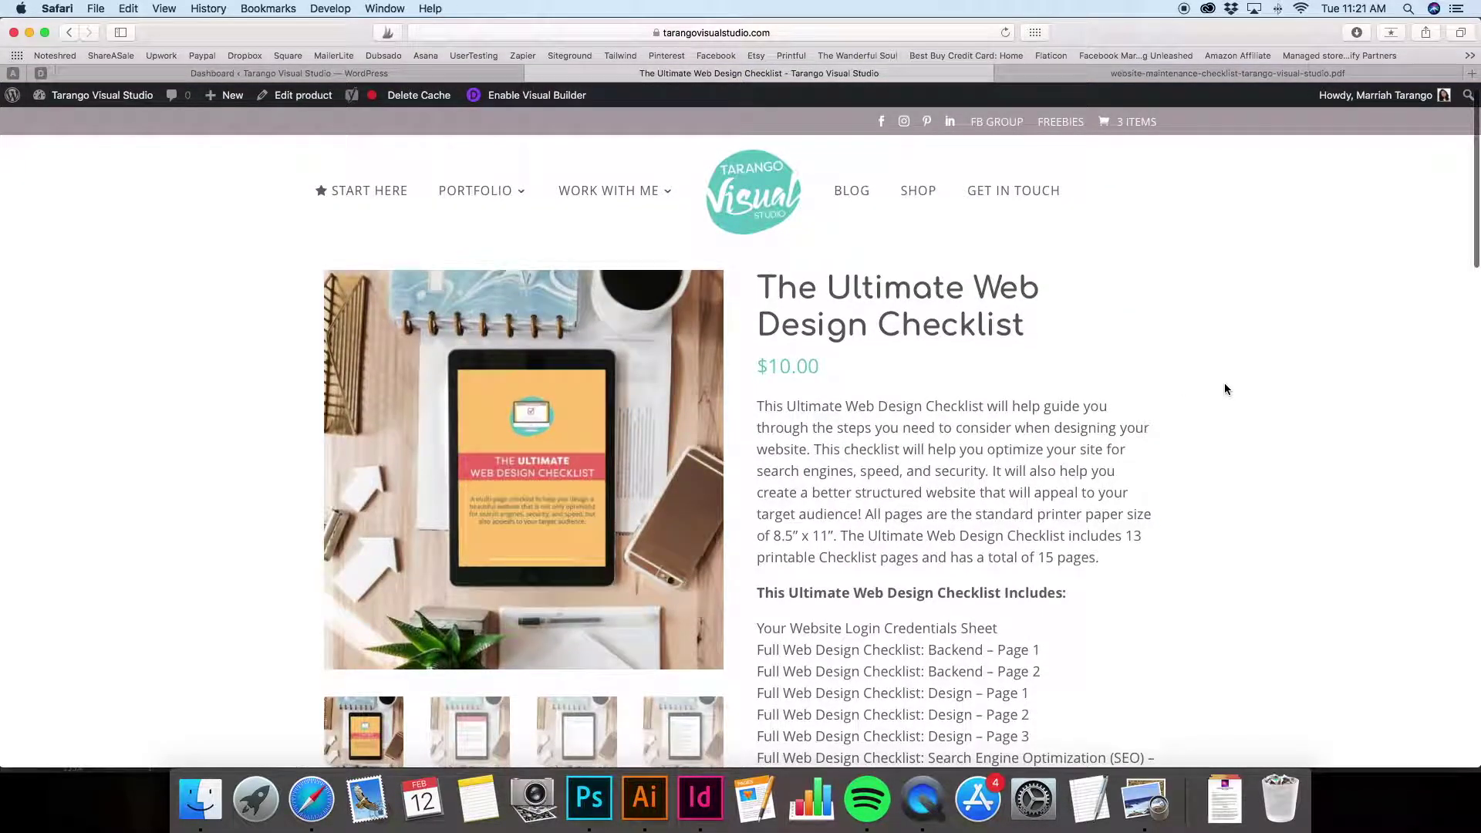
pyautogui.scroll(-1, 1224, 388)
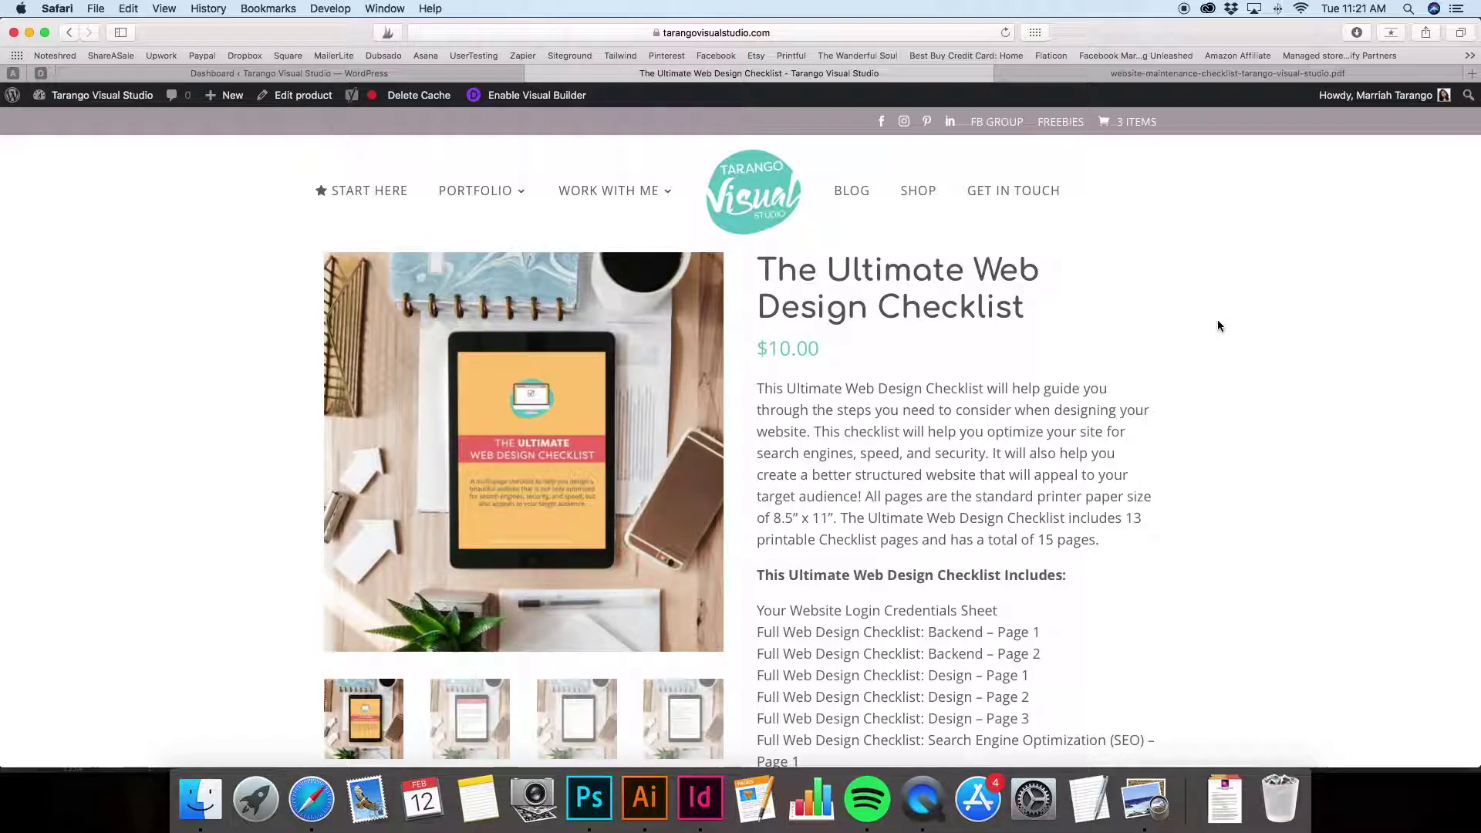
pyautogui.scroll(-5, 1217, 320)
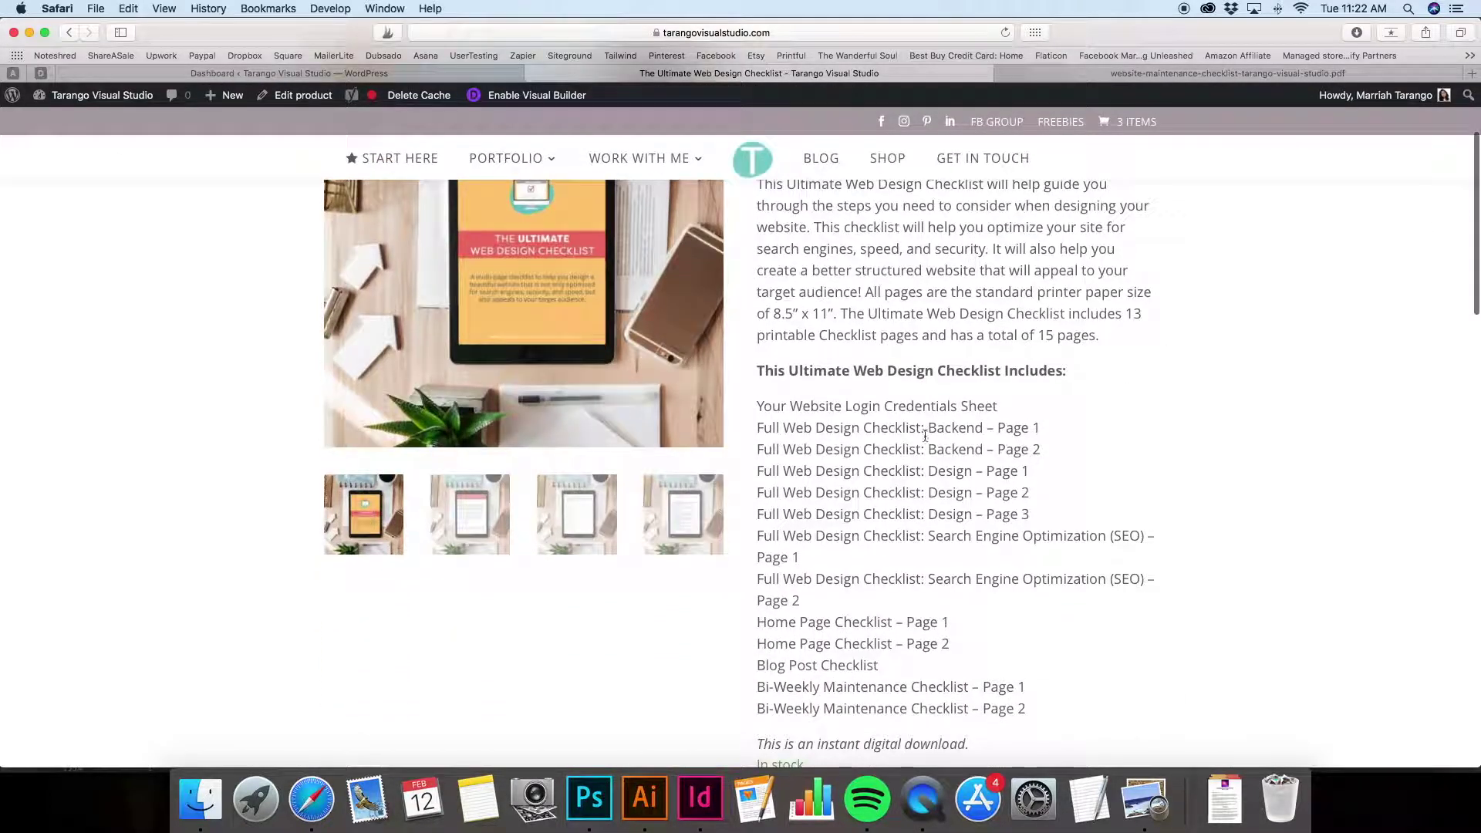
pyautogui.scroll(-2, 861, 409)
pyautogui.moveTo(1027, 640); pyautogui.dragTo(767, 346)
pyautogui.click(1087, 516)
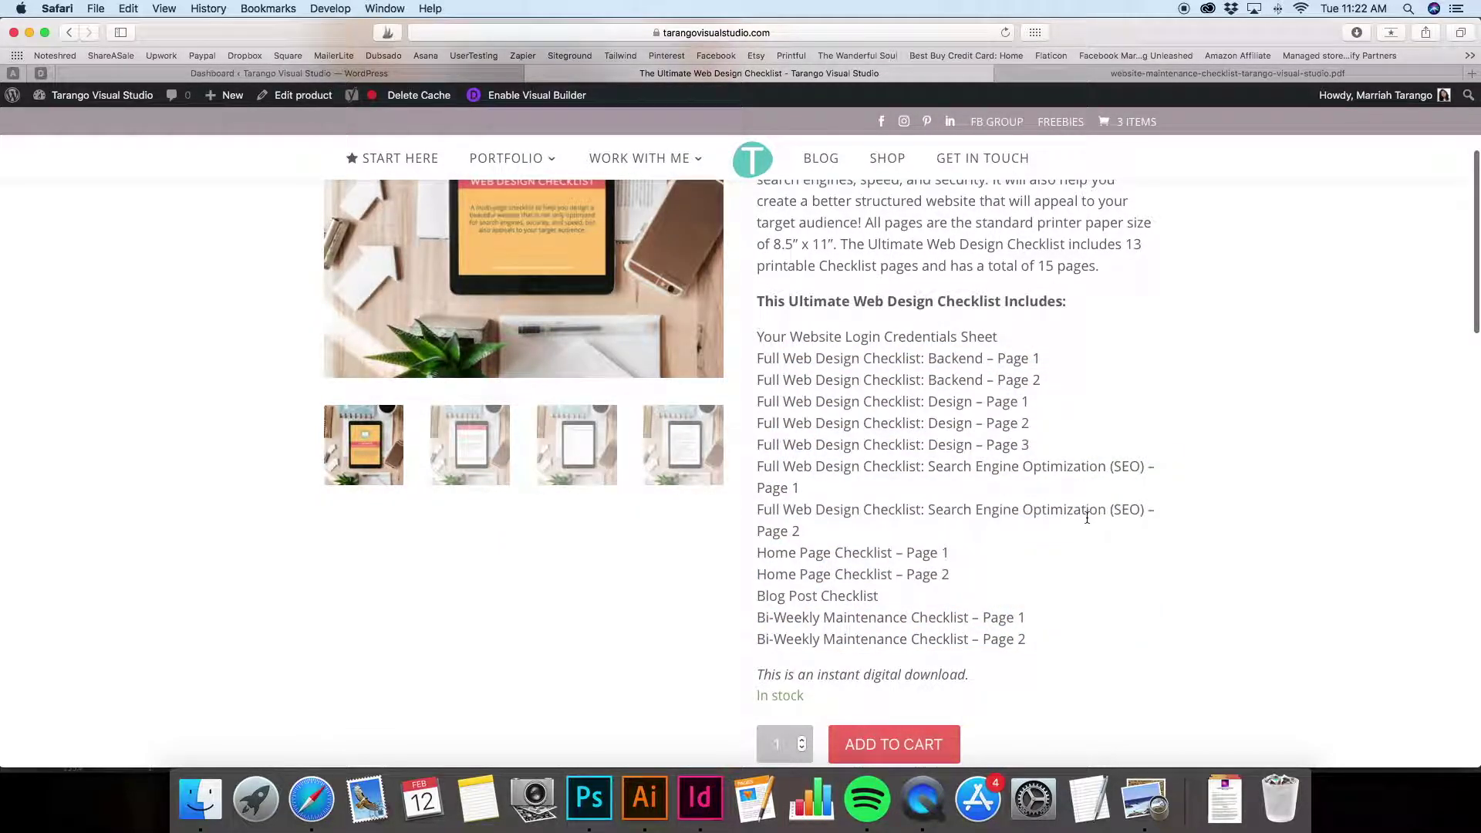
pyautogui.scroll(1, 1134, 490)
pyautogui.scroll(-1, 1134, 493)
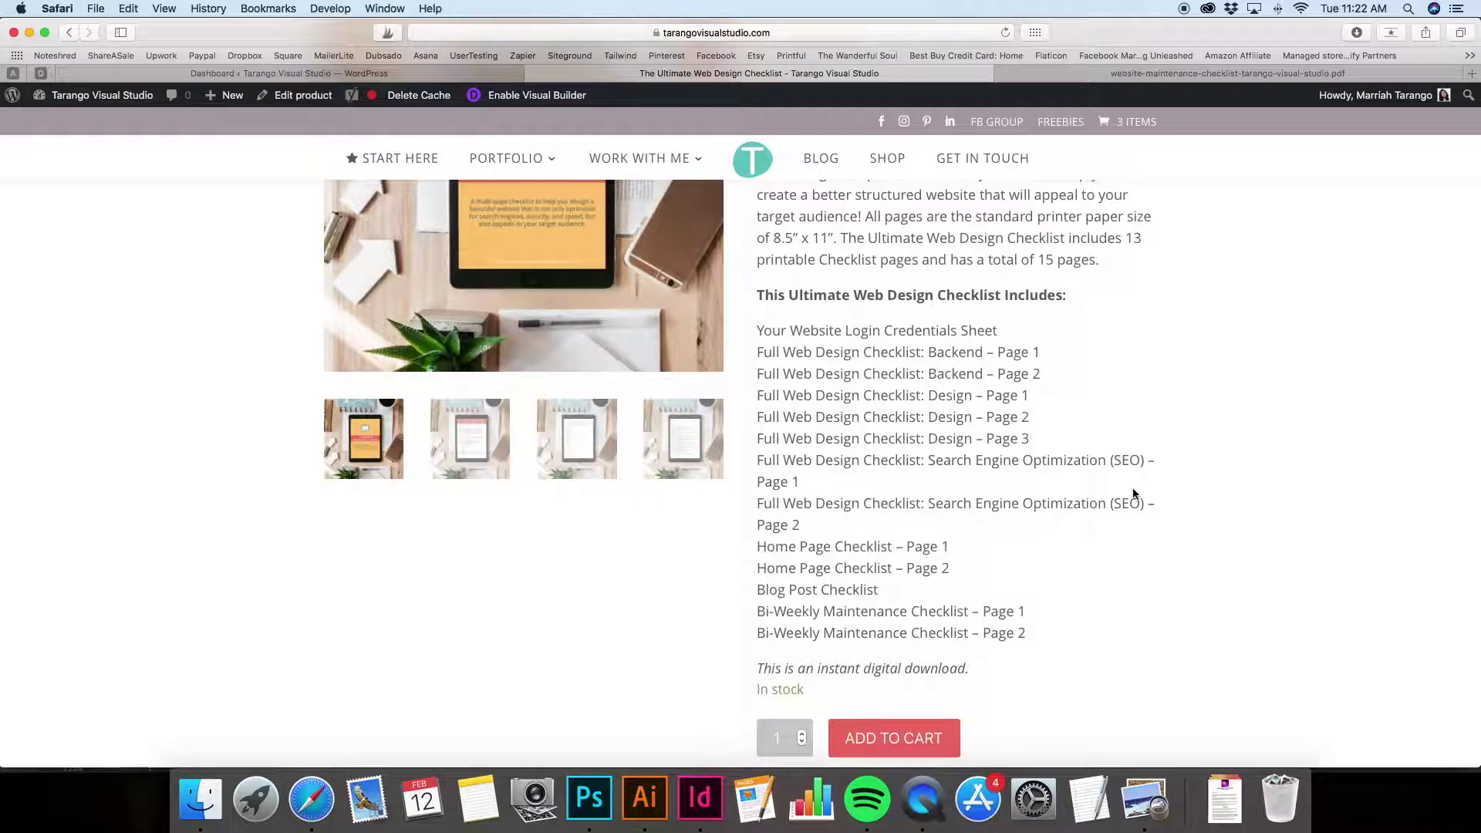
pyautogui.scroll(5, 1133, 493)
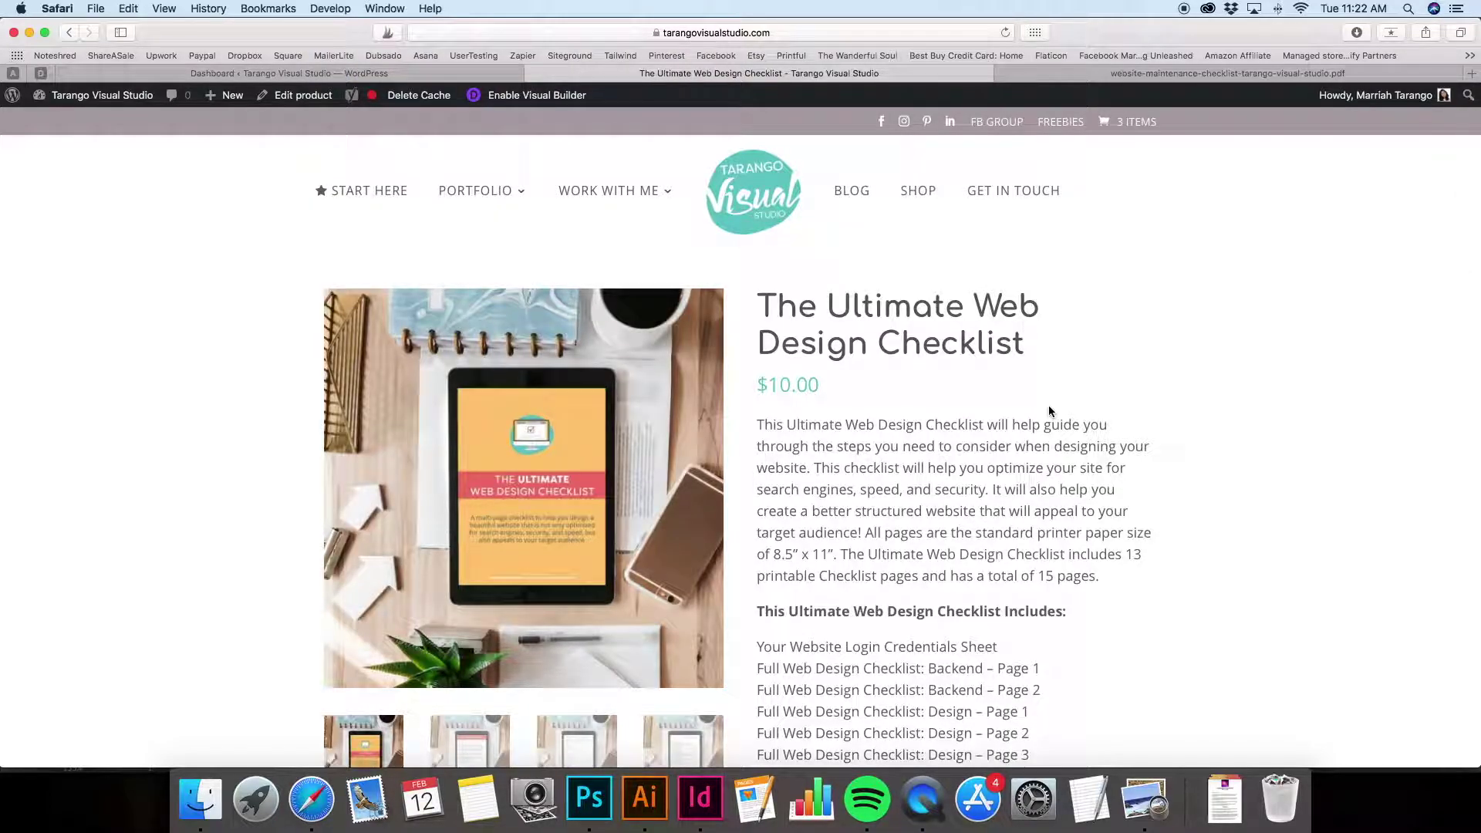